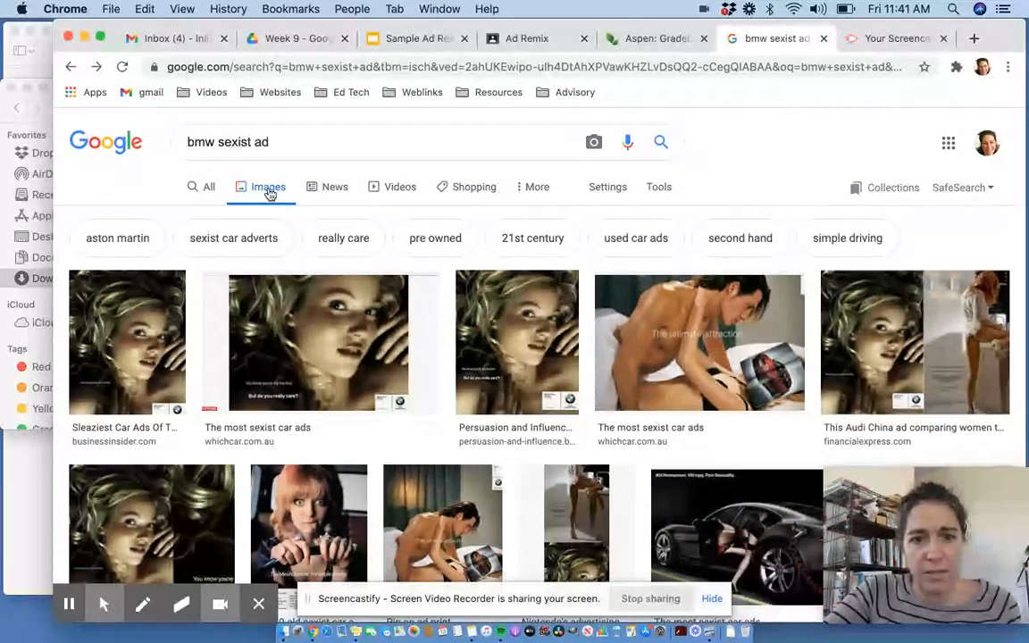
# - Save the BMW ad image from the image search results to Downloads as bmwad
pyautogui.scroll(-3, 339, 321)
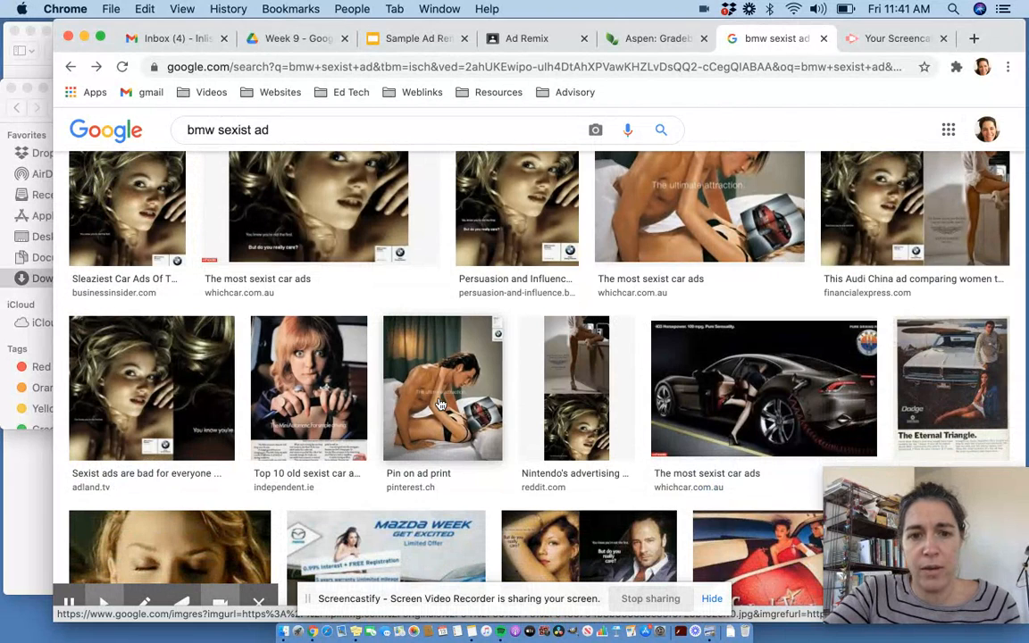
pyautogui.click(440, 405)
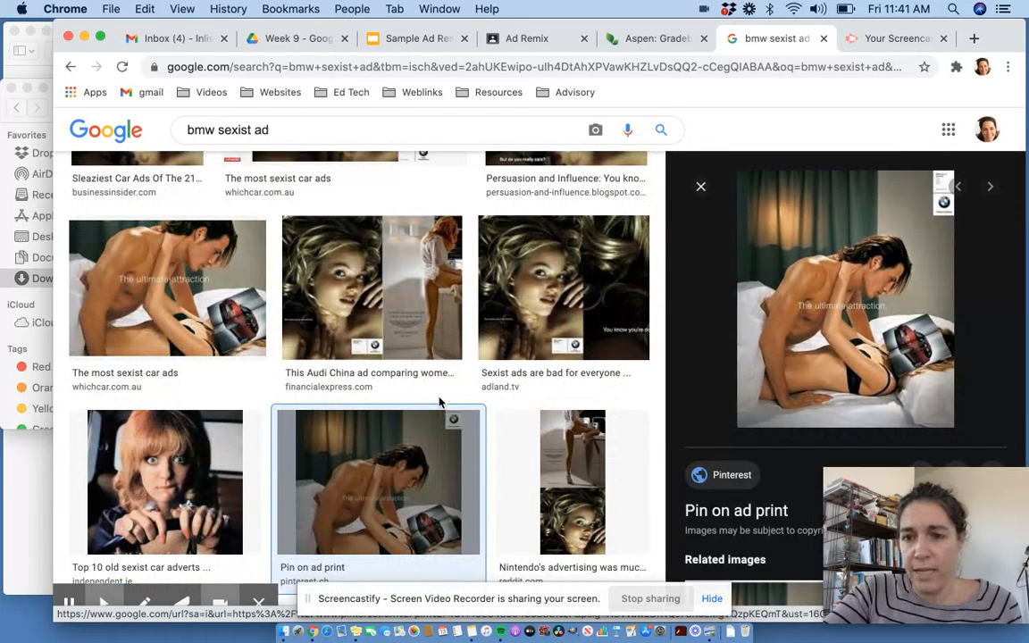
pyautogui.rightClick(802, 303)
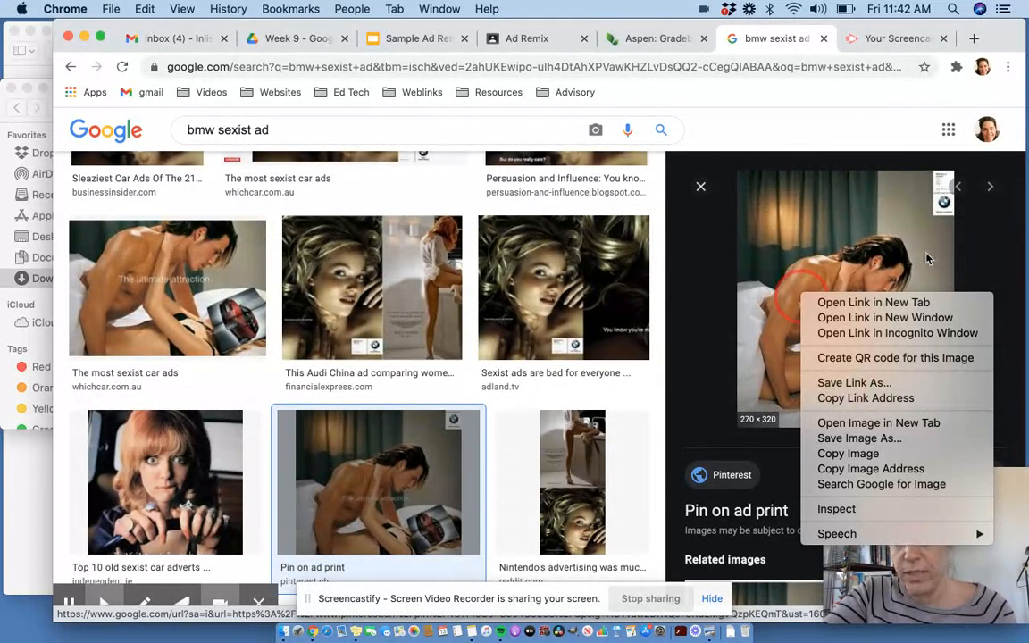
pyautogui.click(859, 439)
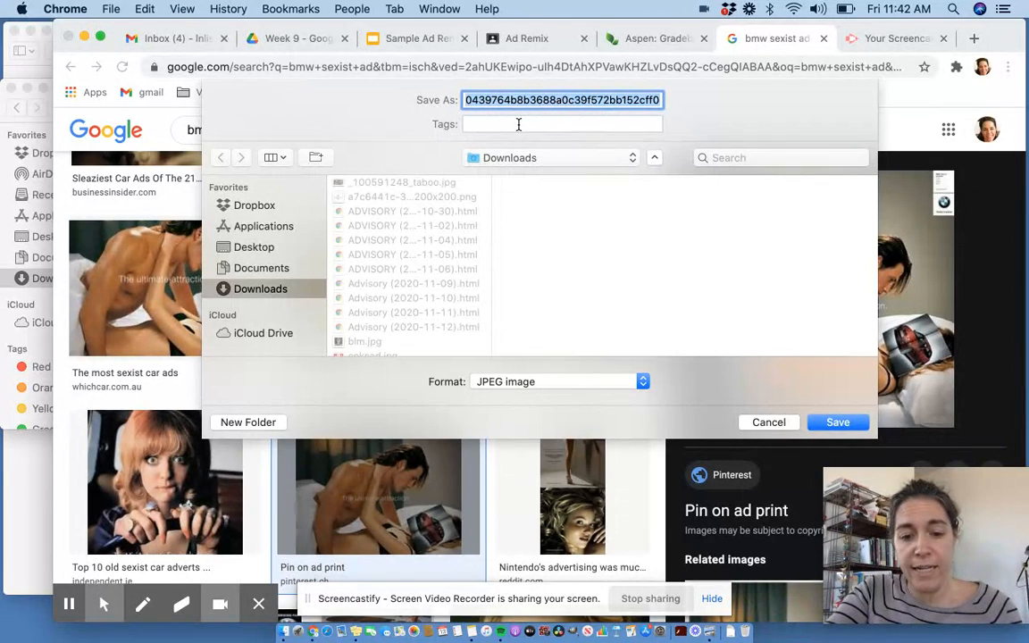
pyautogui.write('bmwad')
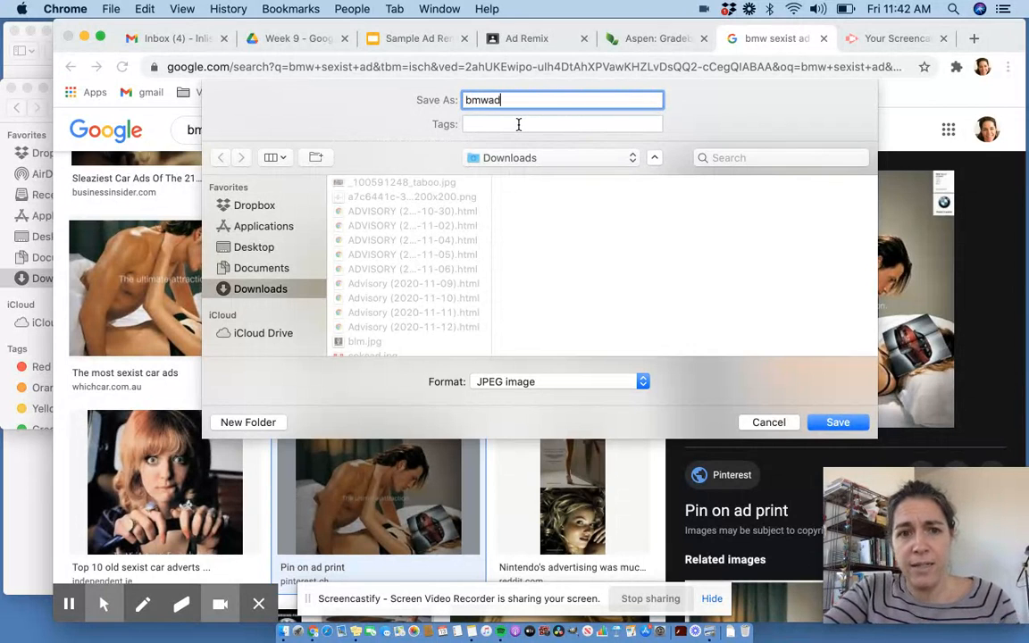
pyautogui.click(832, 425)
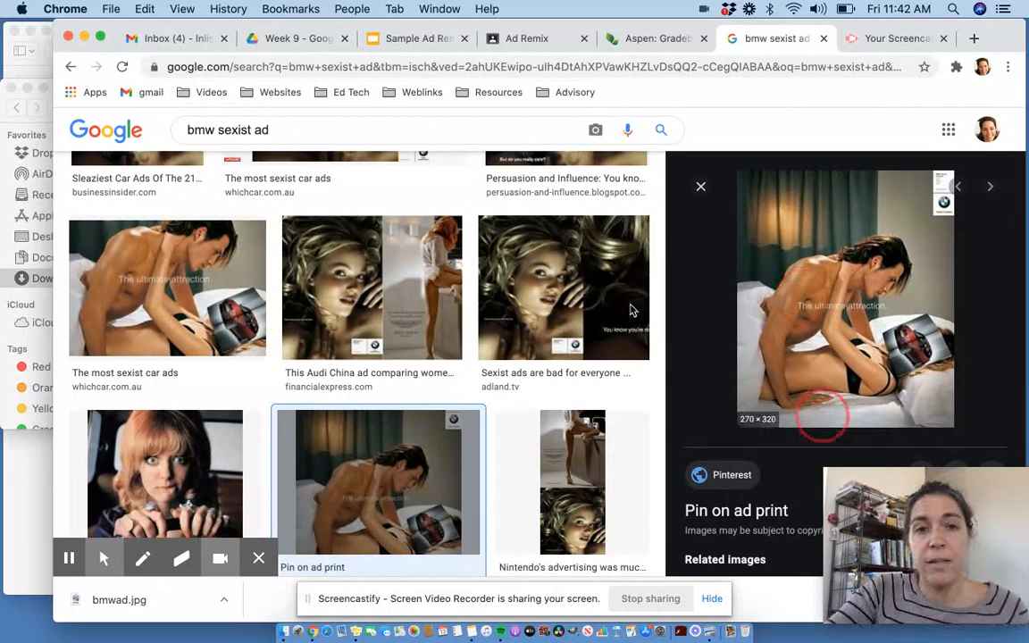
# - Go to pixlr.com and open the Pixlr X editor
pyautogui.click(251, 67)
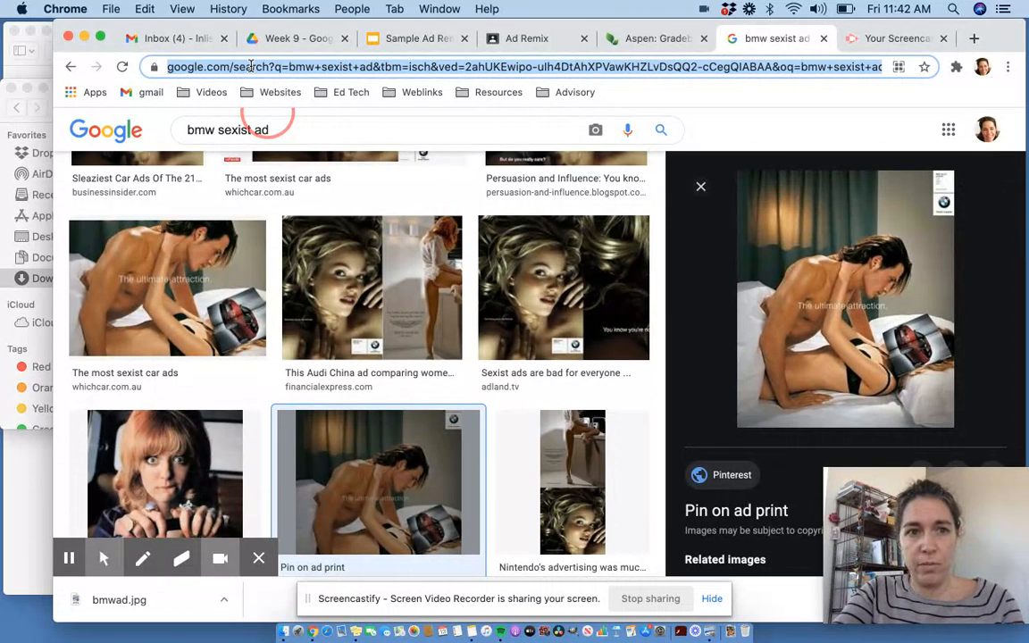
pyautogui.write('pixlr')
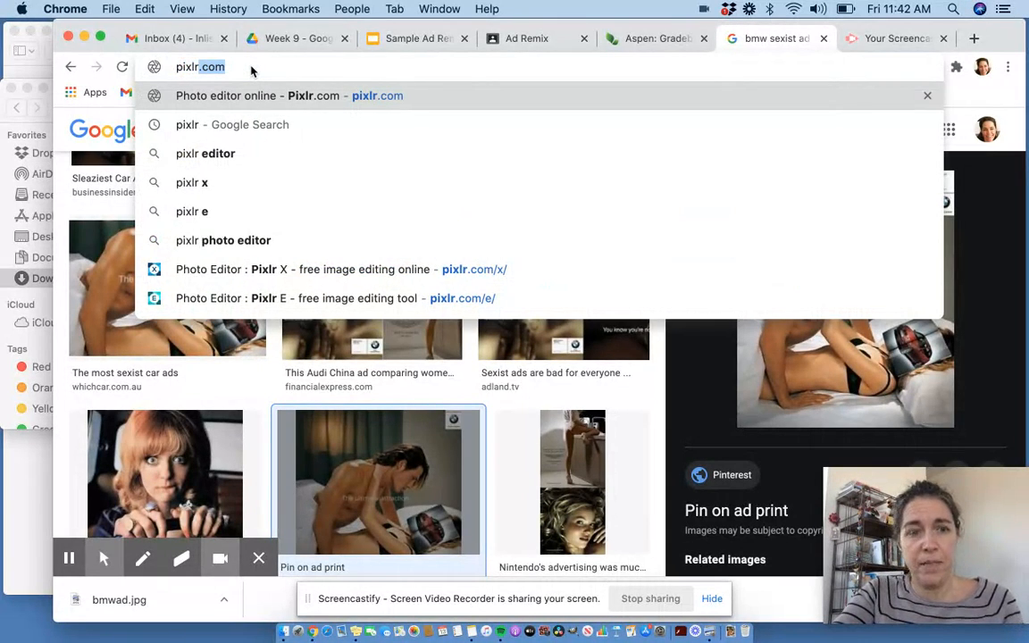
pyautogui.press('Return')
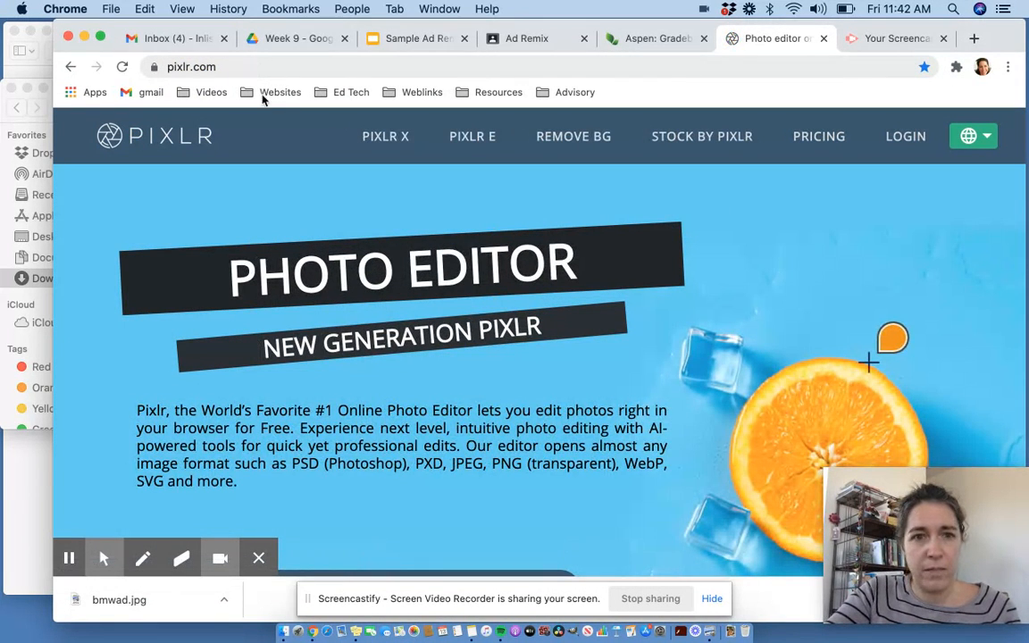
pyautogui.click(381, 143)
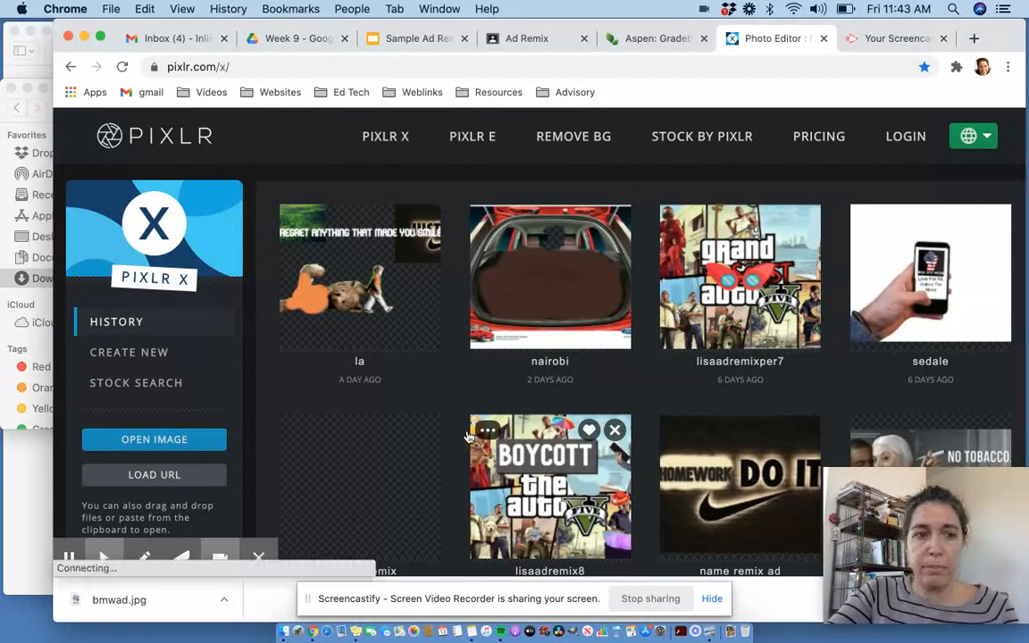
# - Create a new Full HD 1920x1080 document named with your first name followed by Ad Remix DEMO
pyautogui.click(152, 356)
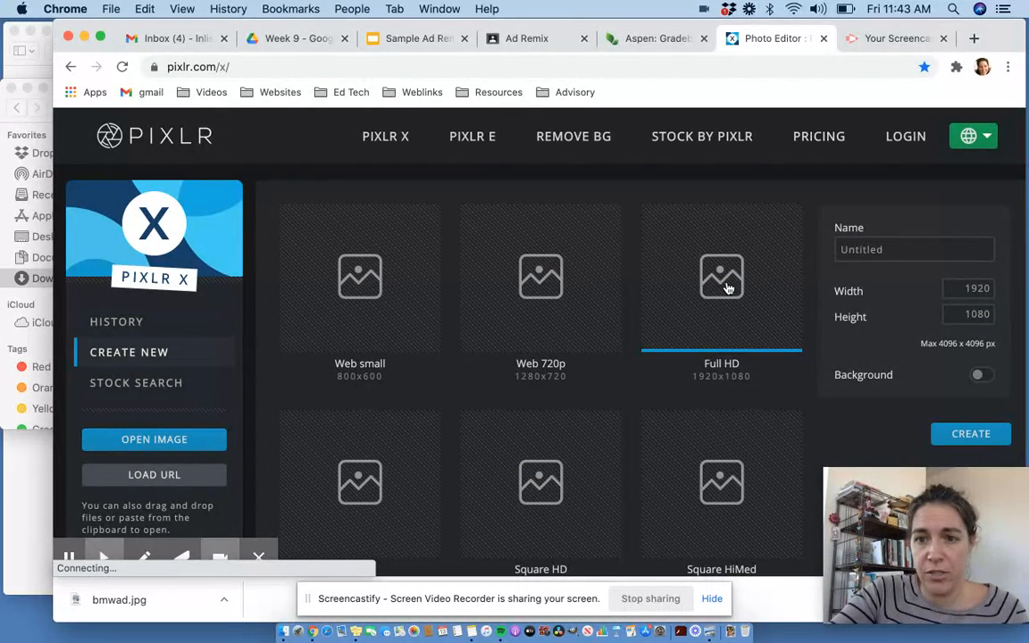
pyautogui.moveTo(884, 249); pyautogui.dragTo(838, 250)
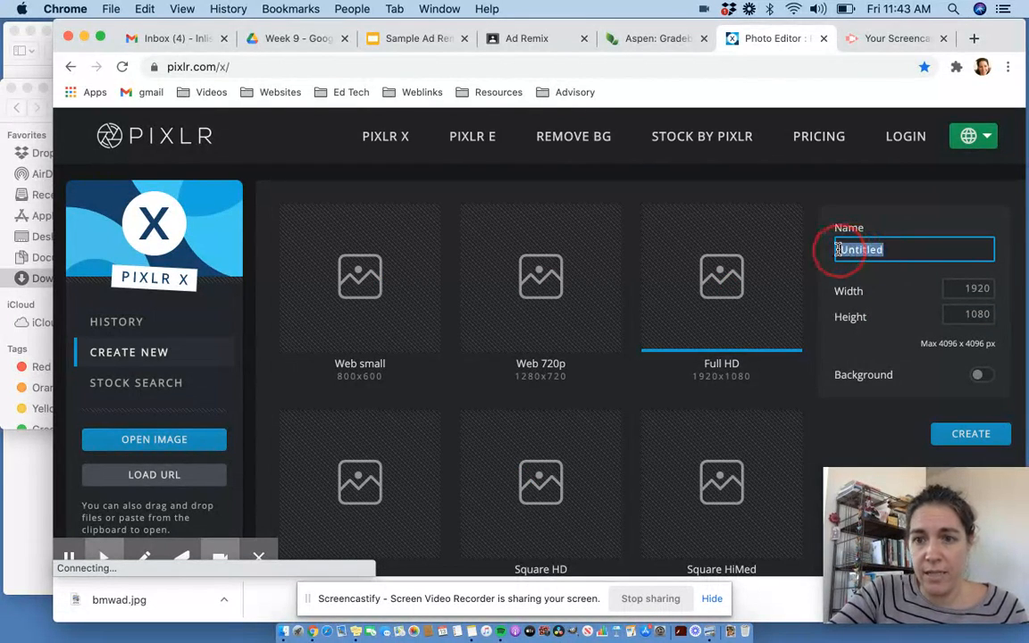
pyautogui.write('Lisa')
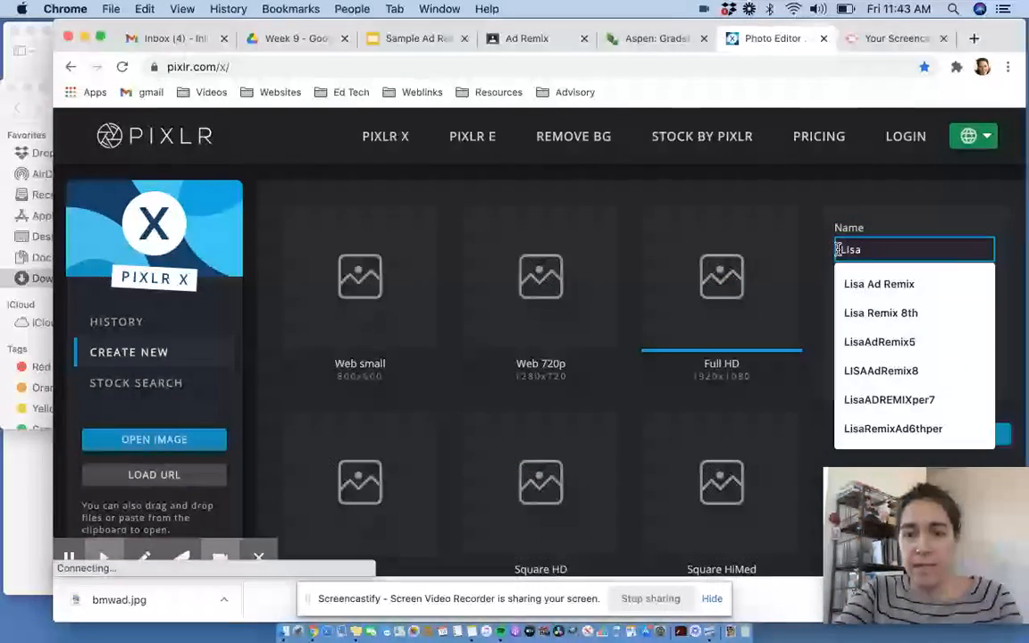
pyautogui.write(' Ad Remix')
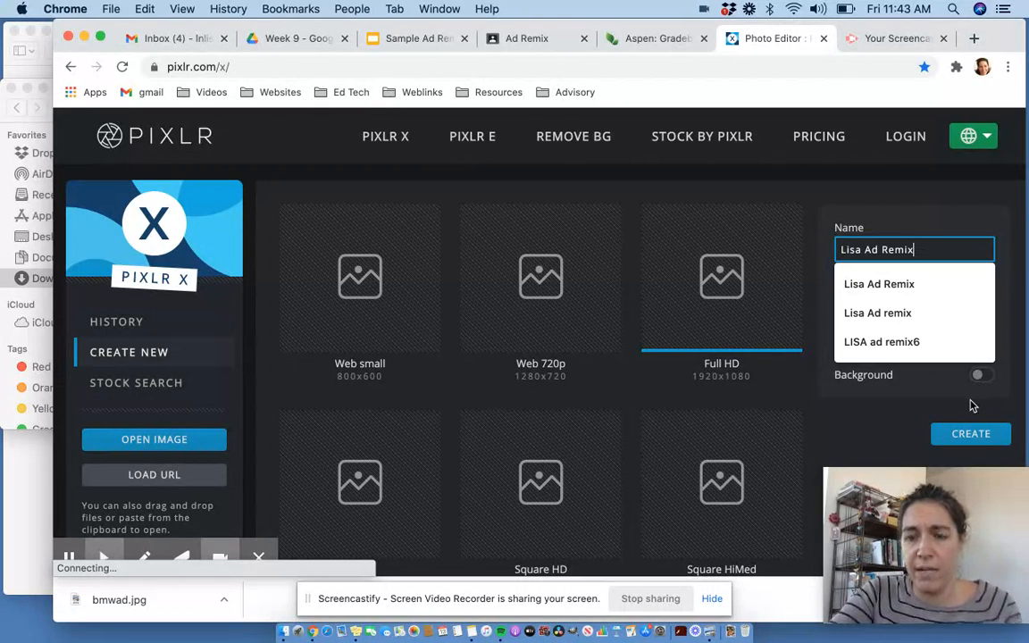
pyautogui.write(' DEMO')
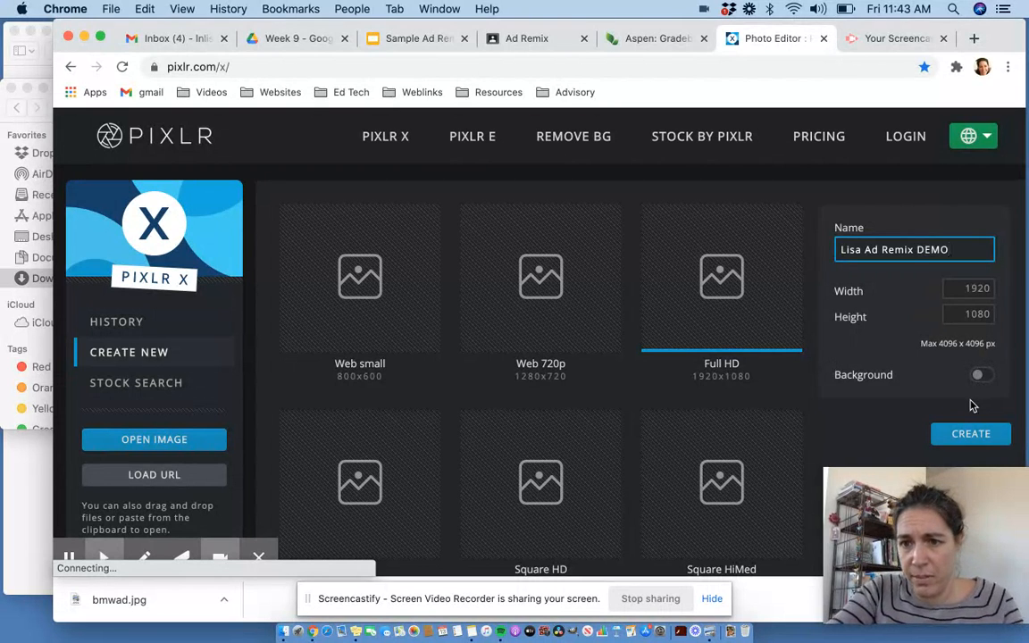
pyautogui.click(962, 442)
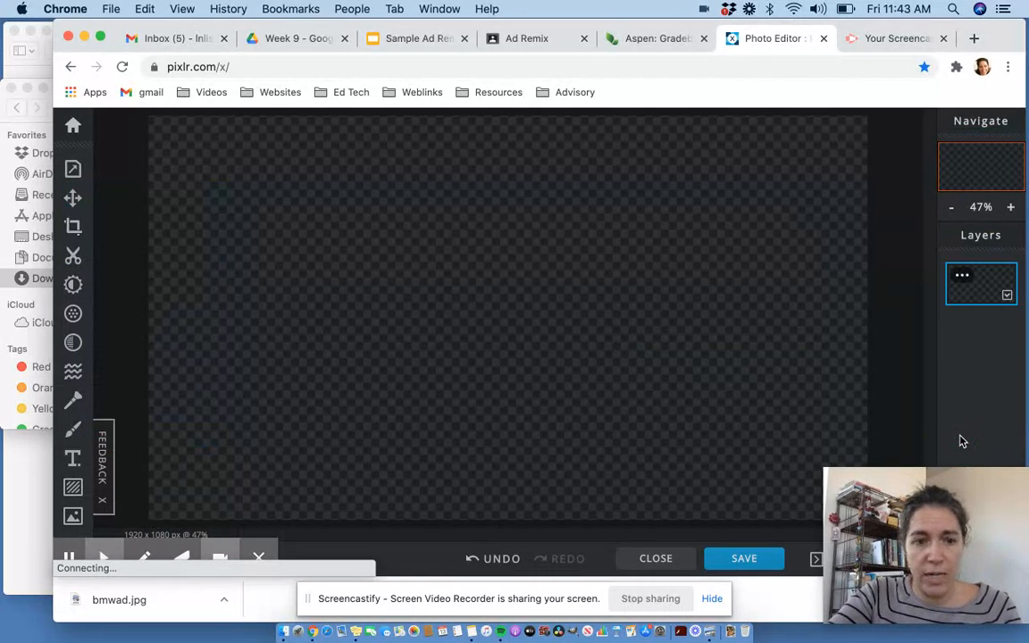
pyautogui.click(104, 559)
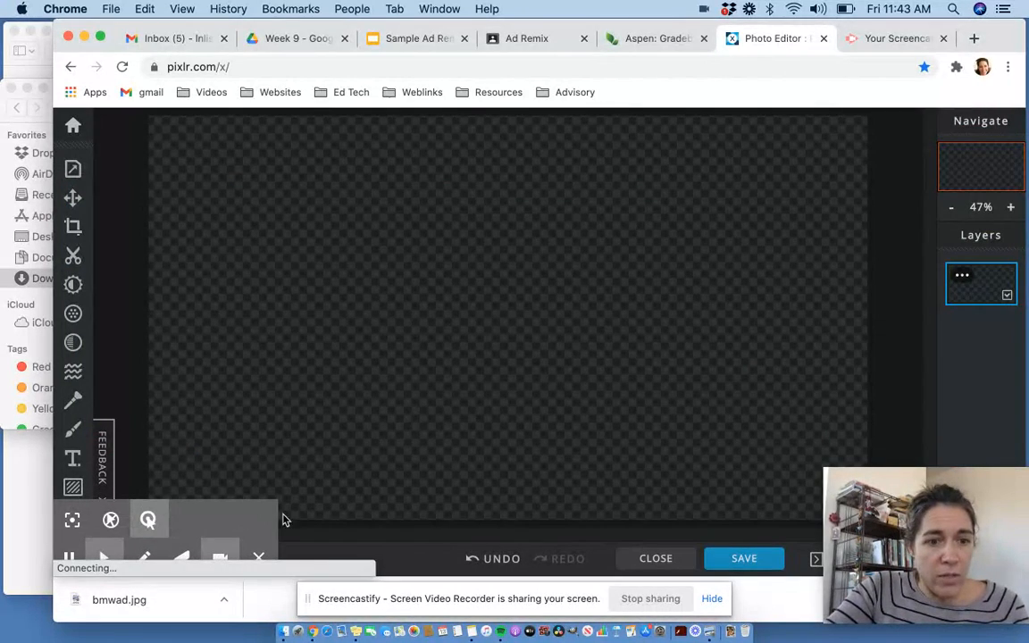
pyautogui.click(258, 558)
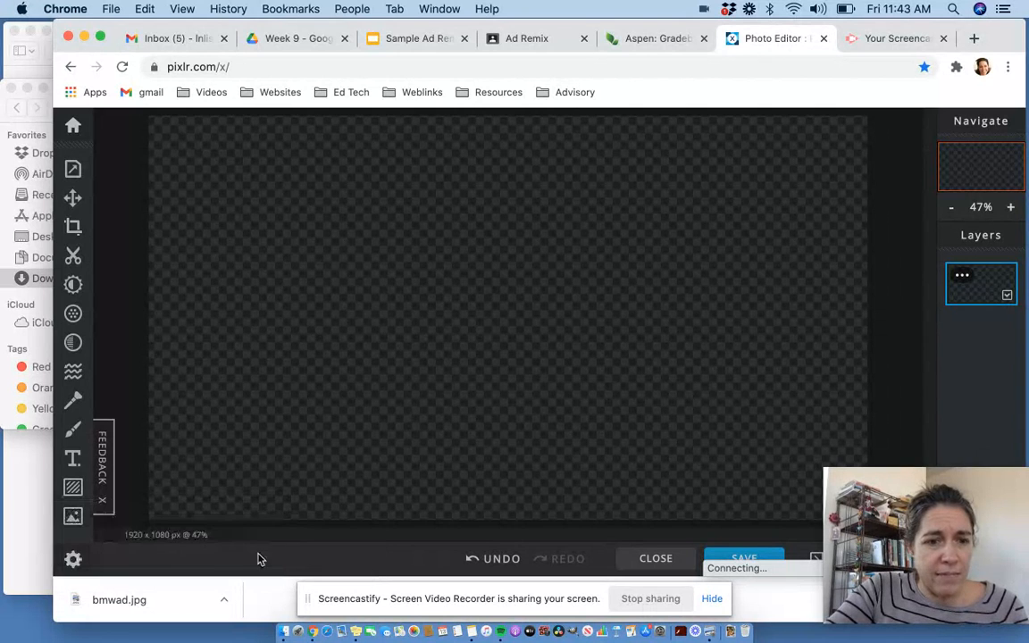
# - Add bmwad.jpg from Downloads as a layer in the current document and enlarge it to fill the canvas height
pyautogui.click(73, 517)
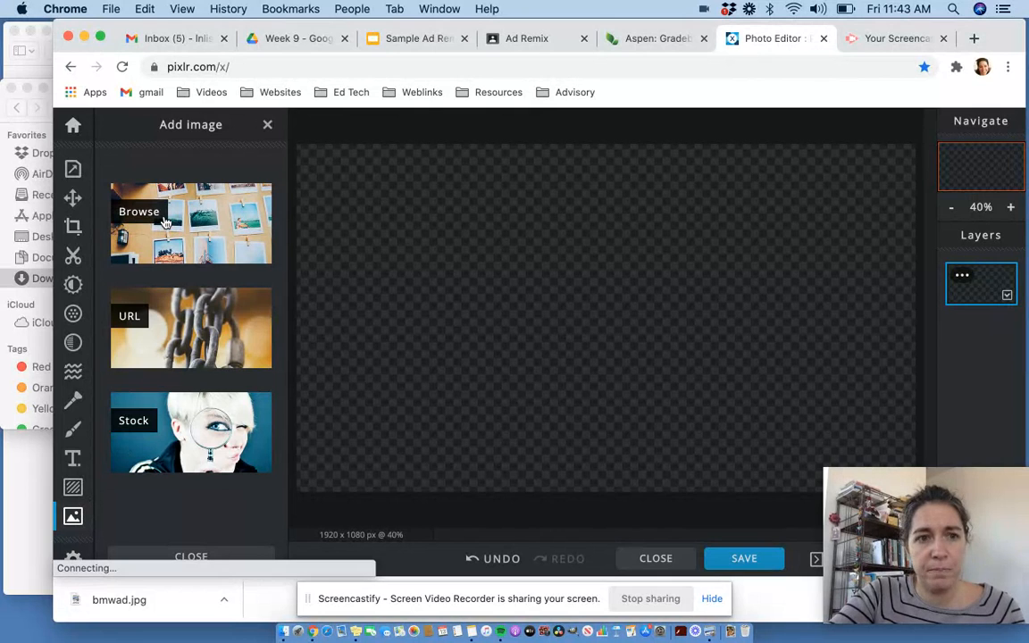
pyautogui.click(164, 222)
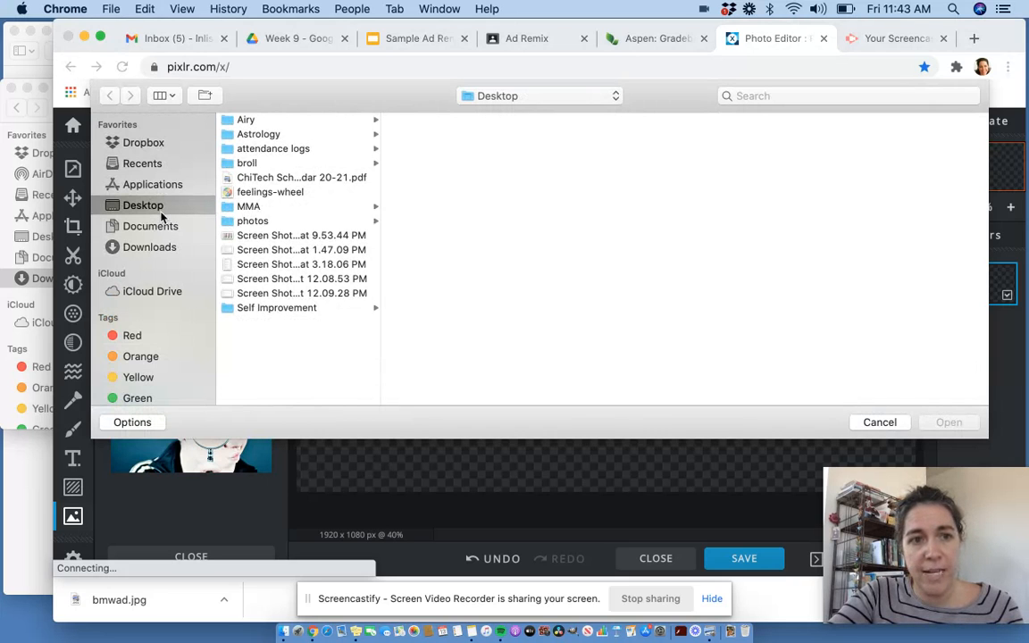
pyautogui.click(155, 249)
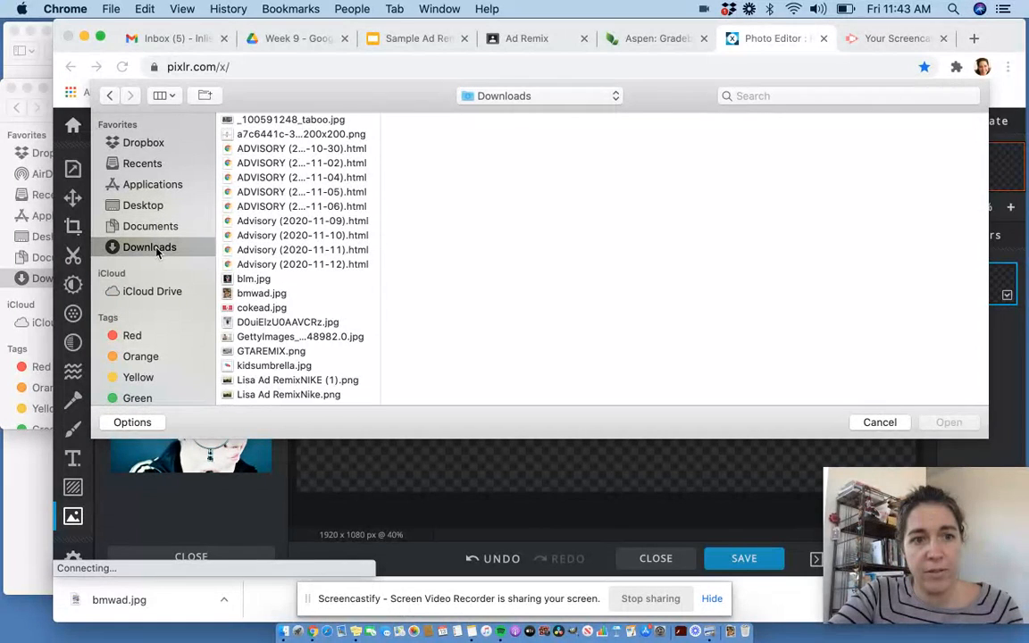
pyautogui.click(273, 295)
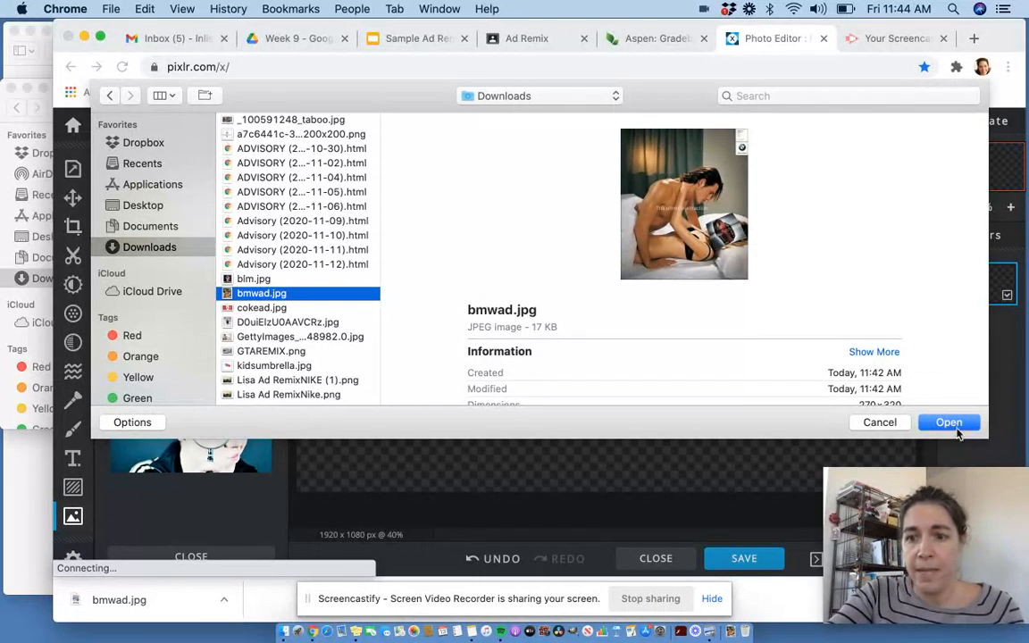
pyautogui.click(949, 423)
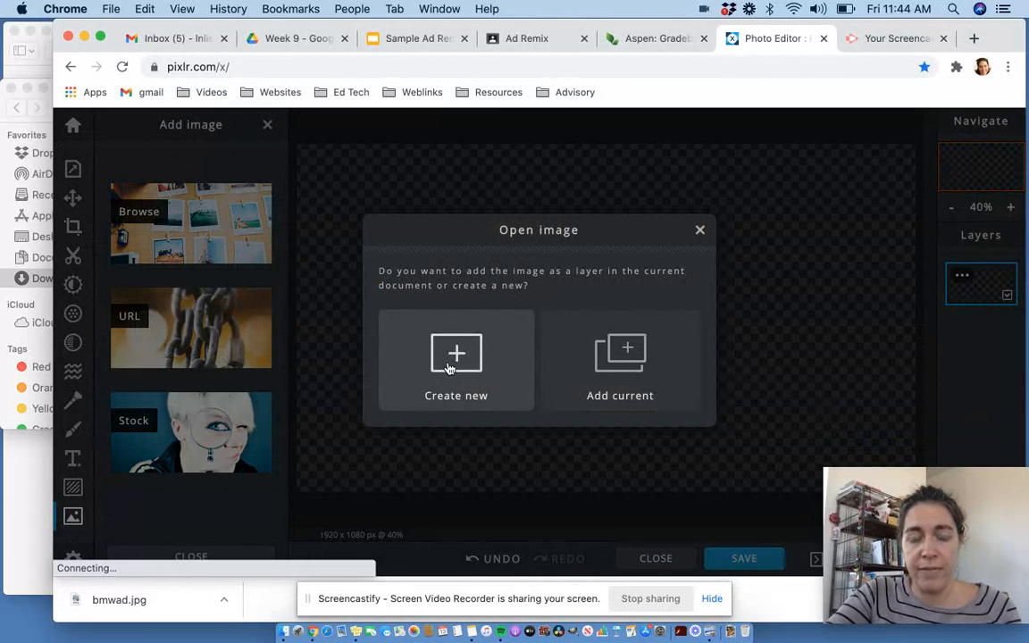
pyautogui.click(629, 360)
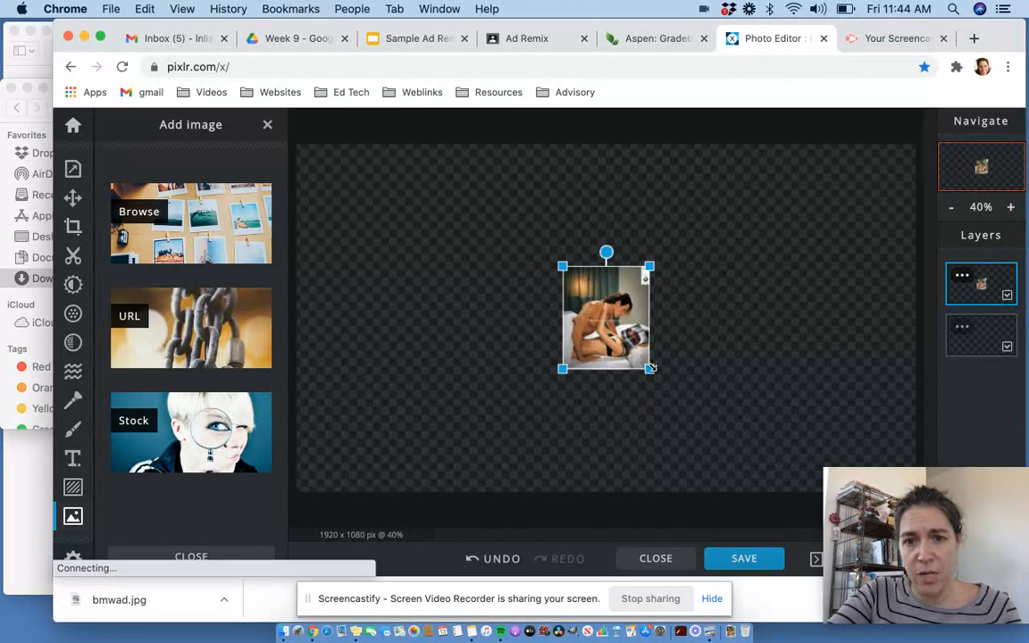
pyautogui.moveTo(649, 368); pyautogui.dragTo(750, 484)
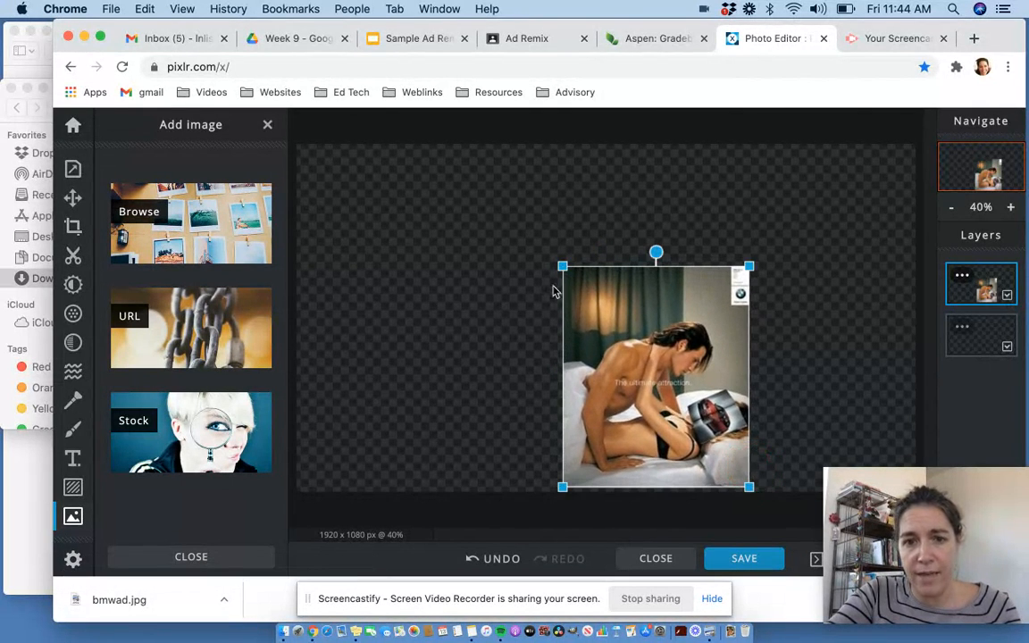
pyautogui.moveTo(561, 263); pyautogui.dragTo(456, 184)
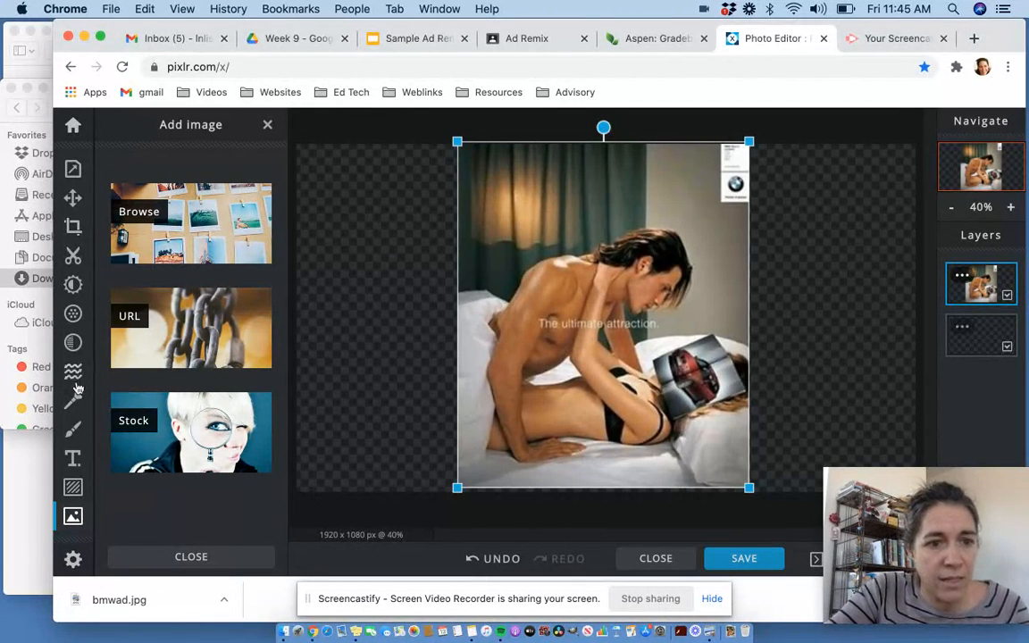
# - Add a new text layer and replace its sample text with "Repulsion"
pyautogui.click(73, 459)
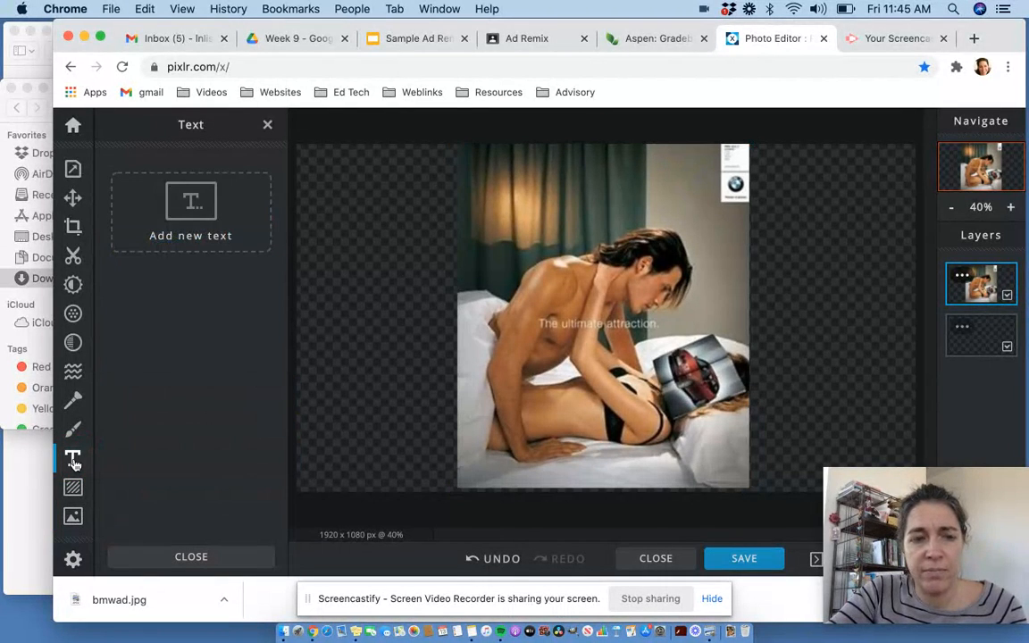
pyautogui.click(192, 208)
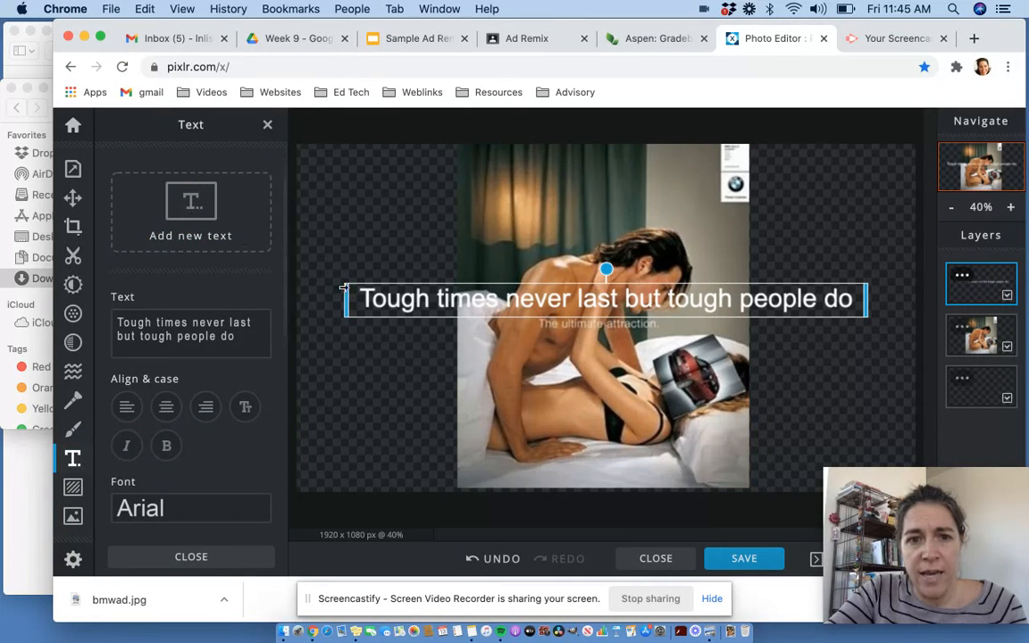
pyautogui.click(214, 336)
pyautogui.moveTo(239, 336); pyautogui.dragTo(104, 323)
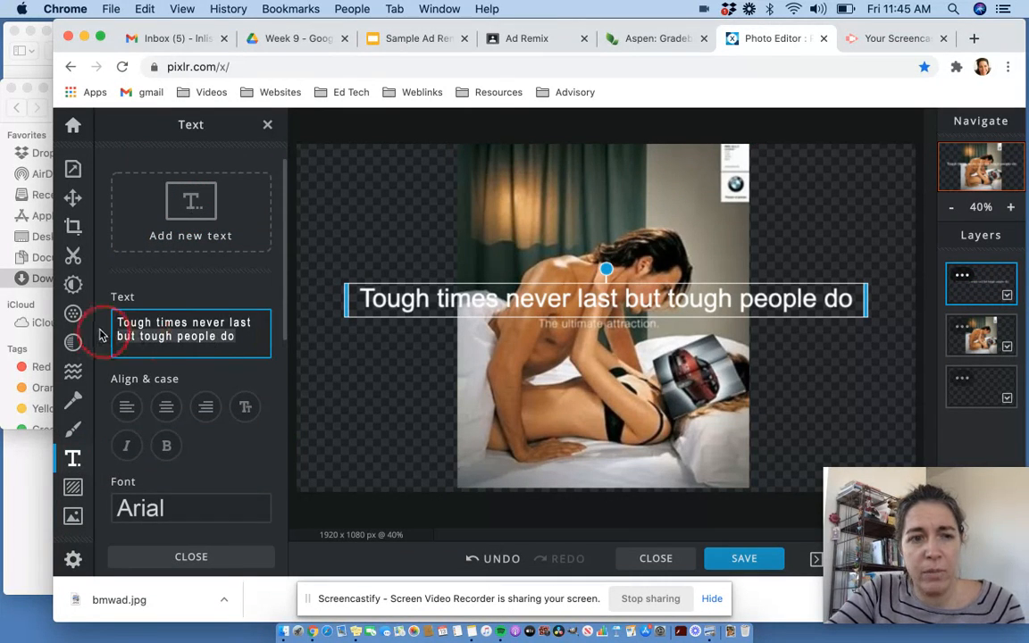
pyautogui.write('Repulsion')
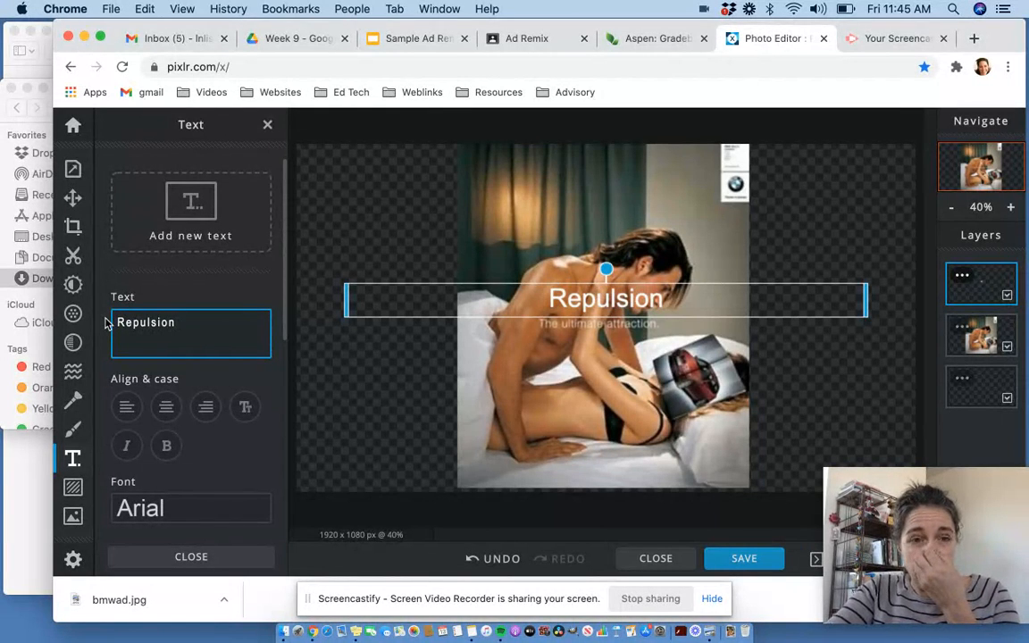
# - Move the "Repulsion" text onto the photo, just above the car picture near the centre
pyautogui.click(346, 302)
pyautogui.moveTo(346, 302); pyautogui.dragTo(741, 278)
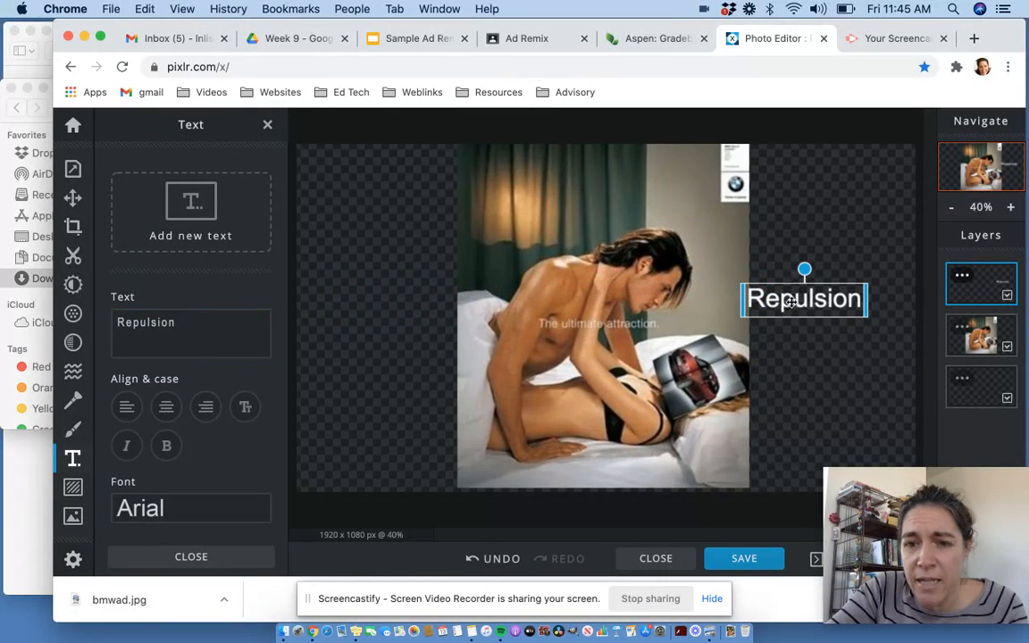
pyautogui.click(783, 271)
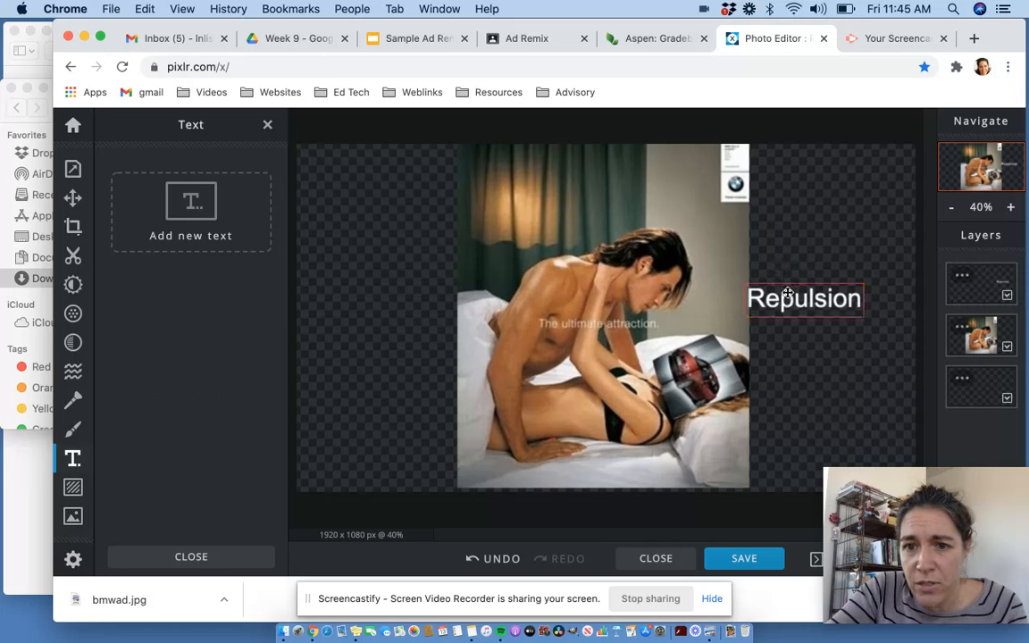
pyautogui.click(789, 286)
pyautogui.moveTo(790, 286); pyautogui.dragTo(647, 309)
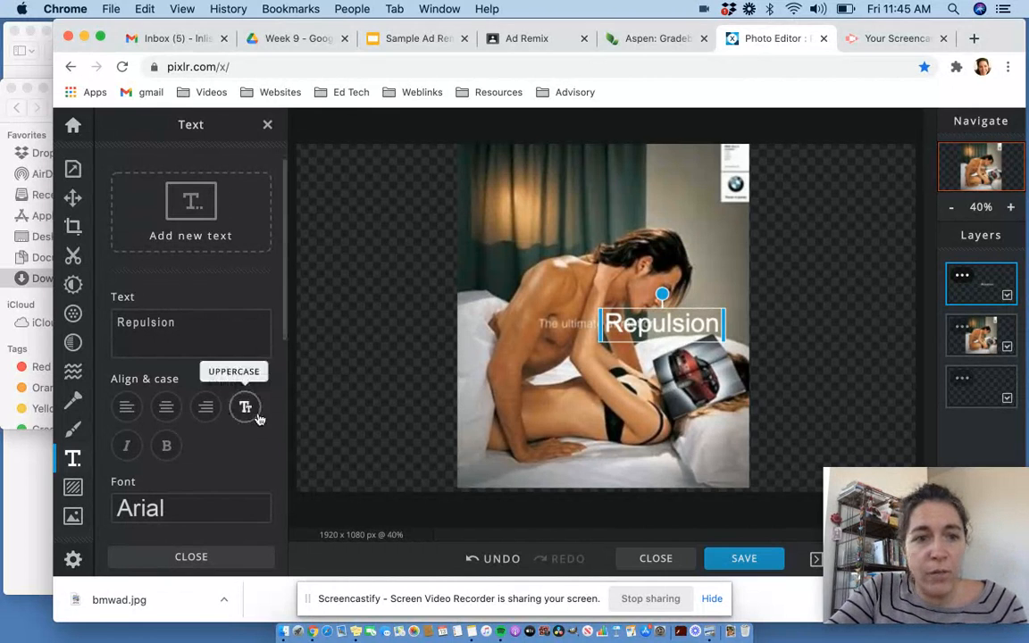
# - Try the Adolfine font for the Repulsion text
pyautogui.scroll(-2, 235, 432)
pyautogui.scroll(-1, 234, 433)
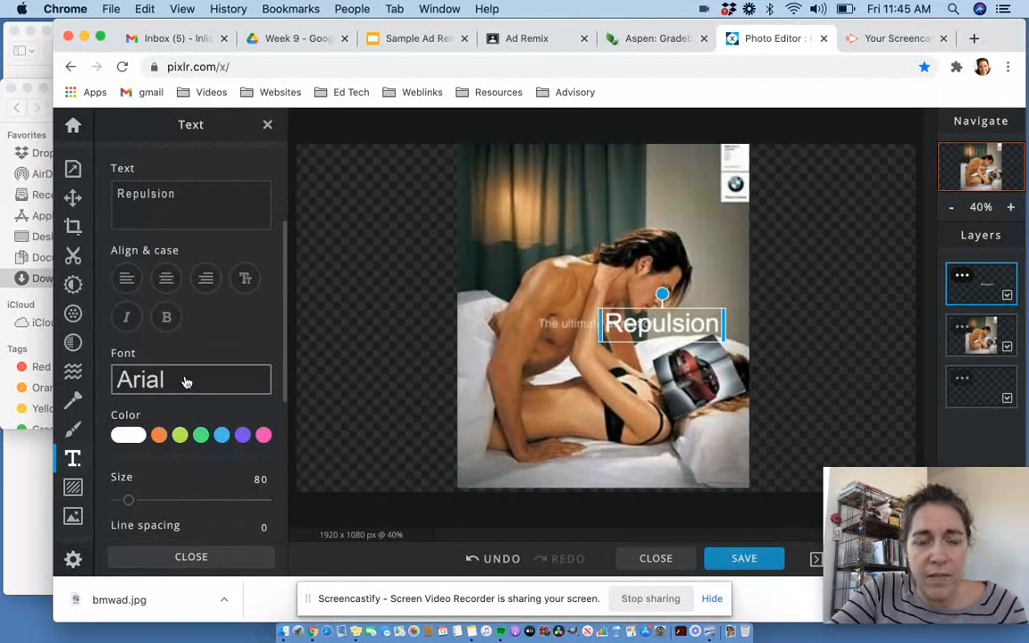
pyautogui.click(185, 383)
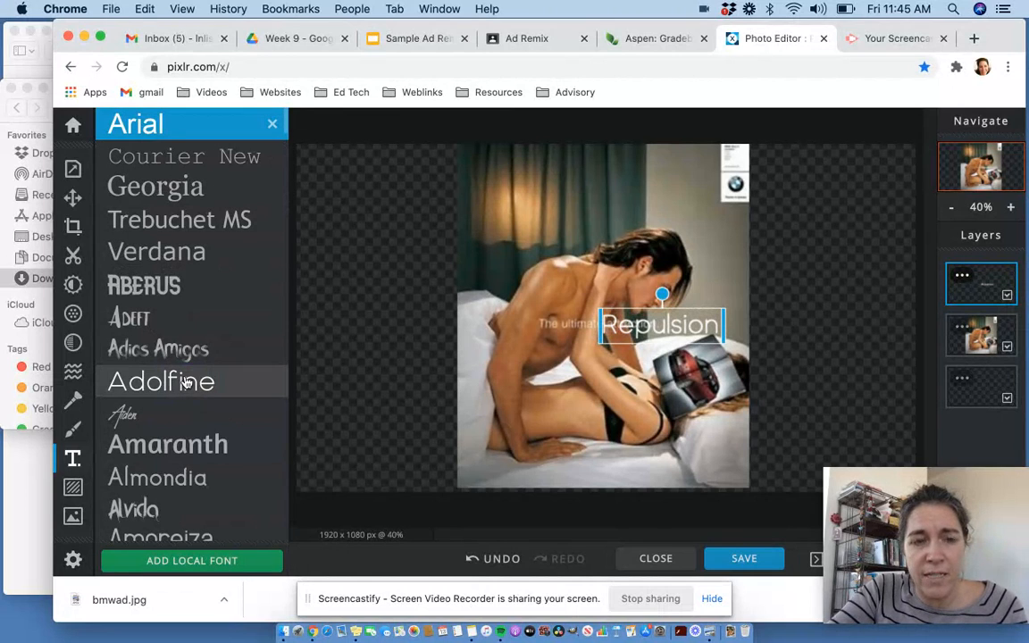
pyautogui.click(185, 382)
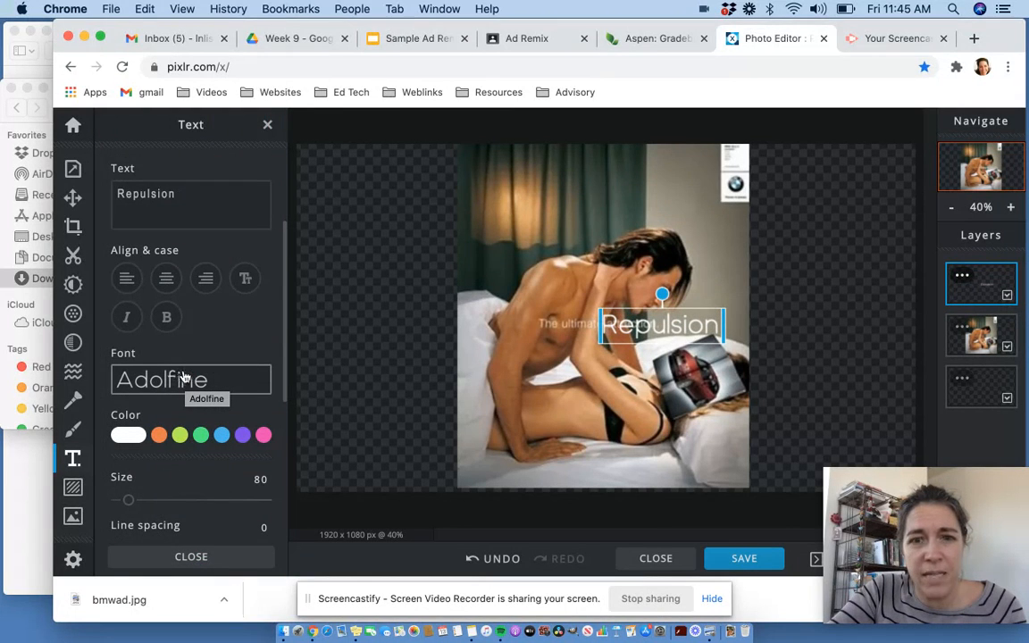
# - Try the Caang font for the Repulsion text
pyautogui.click(193, 379)
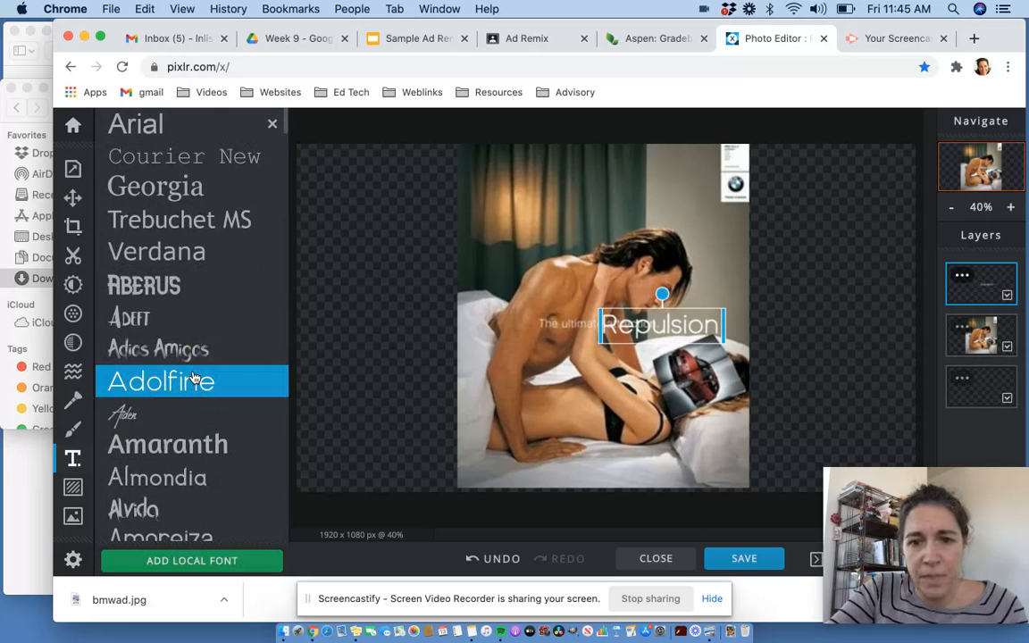
pyautogui.scroll(-4, 193, 379)
pyautogui.scroll(-5, 193, 379)
pyautogui.scroll(-4, 193, 379)
pyautogui.scroll(-6, 193, 378)
pyautogui.scroll(-7, 193, 378)
pyautogui.scroll(-3, 193, 379)
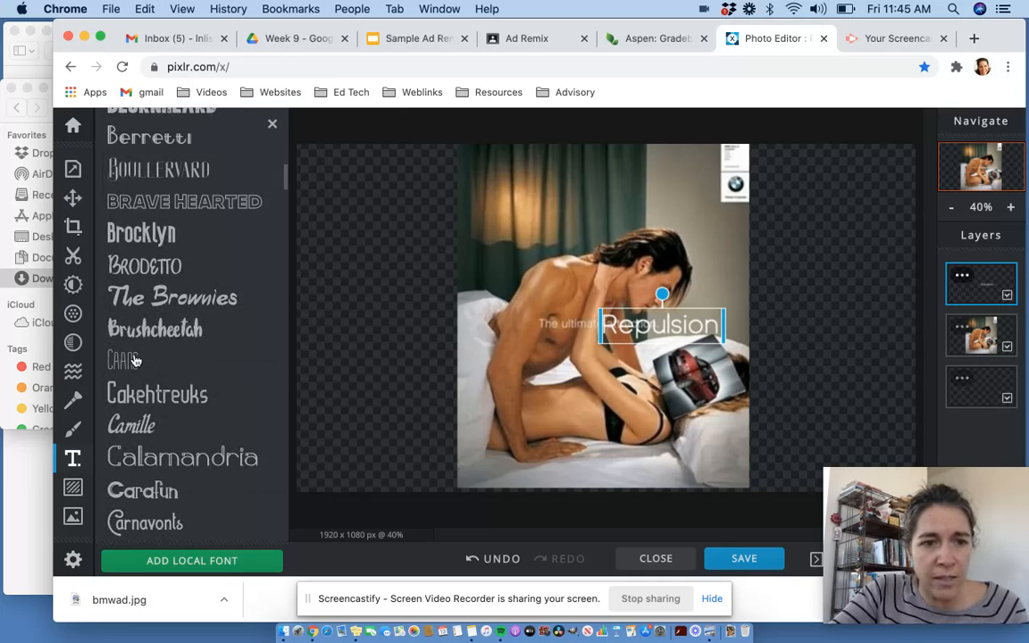
pyautogui.click(135, 361)
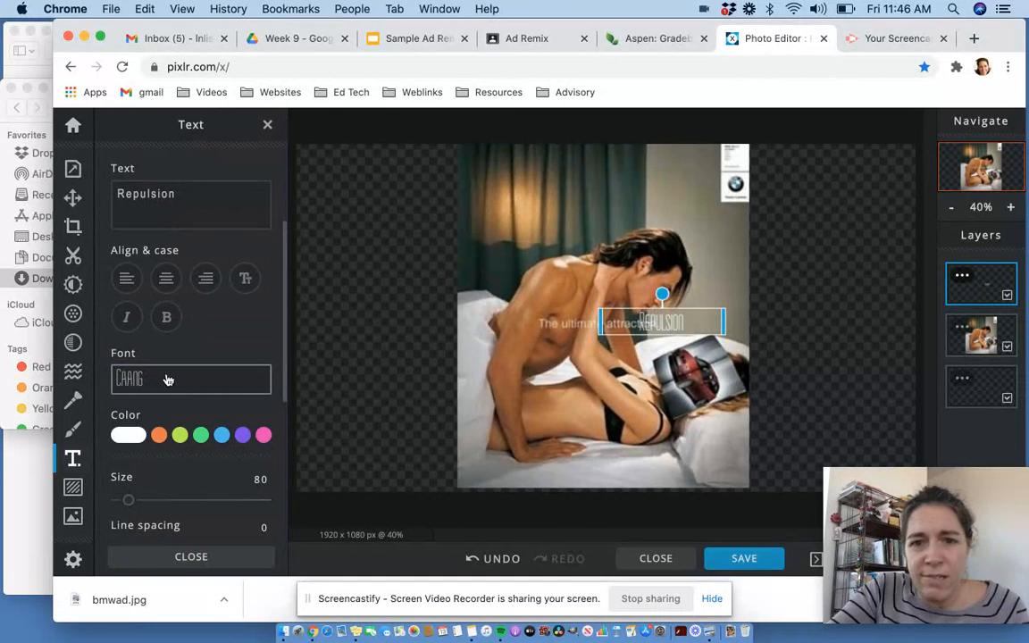
# - Browse the font list and set the Repulsion text's font to Atomsfer
pyautogui.click(168, 379)
pyautogui.scroll(-3, 169, 402)
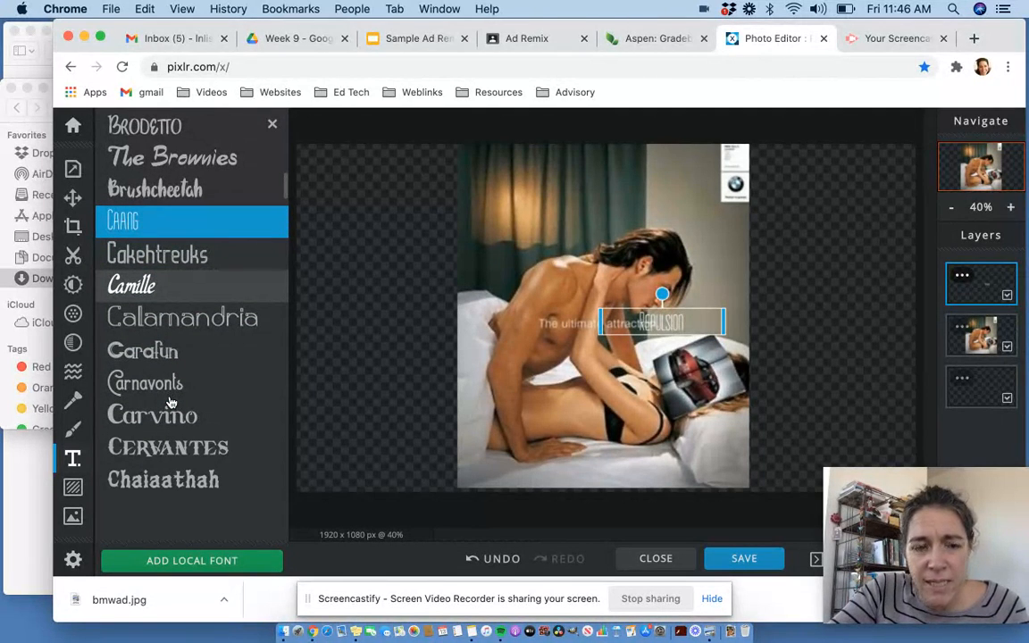
pyautogui.scroll(-2, 183, 447)
pyautogui.scroll(3, 190, 414)
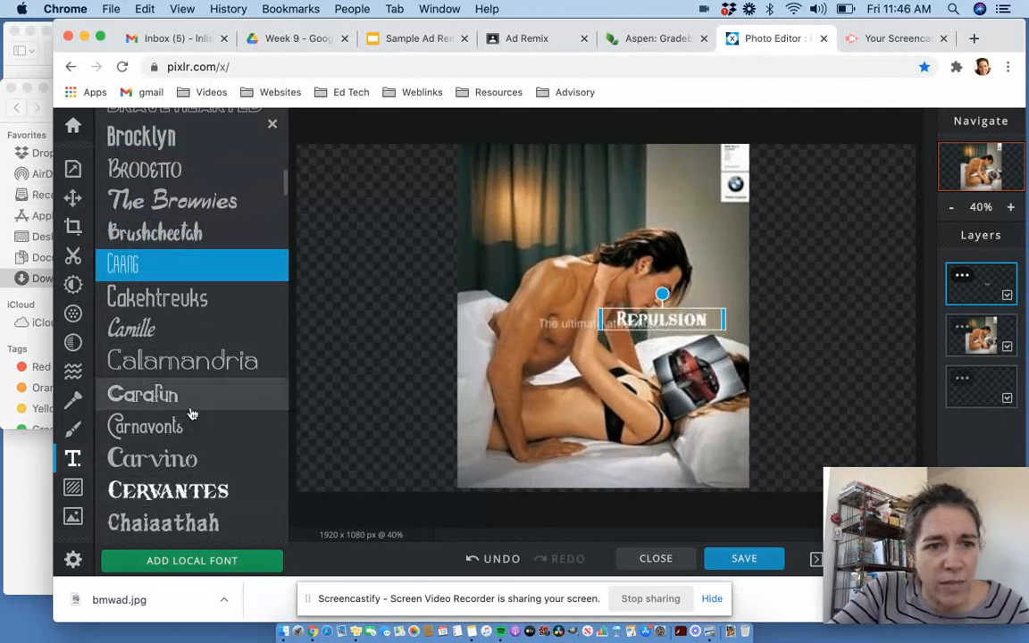
pyautogui.scroll(1, 190, 413)
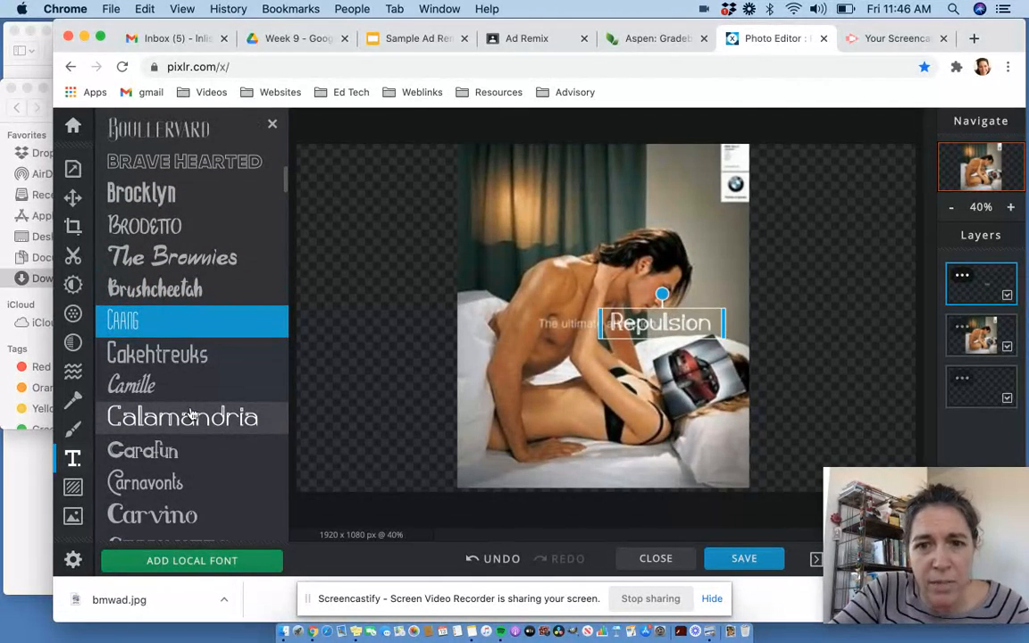
pyautogui.scroll(4, 190, 411)
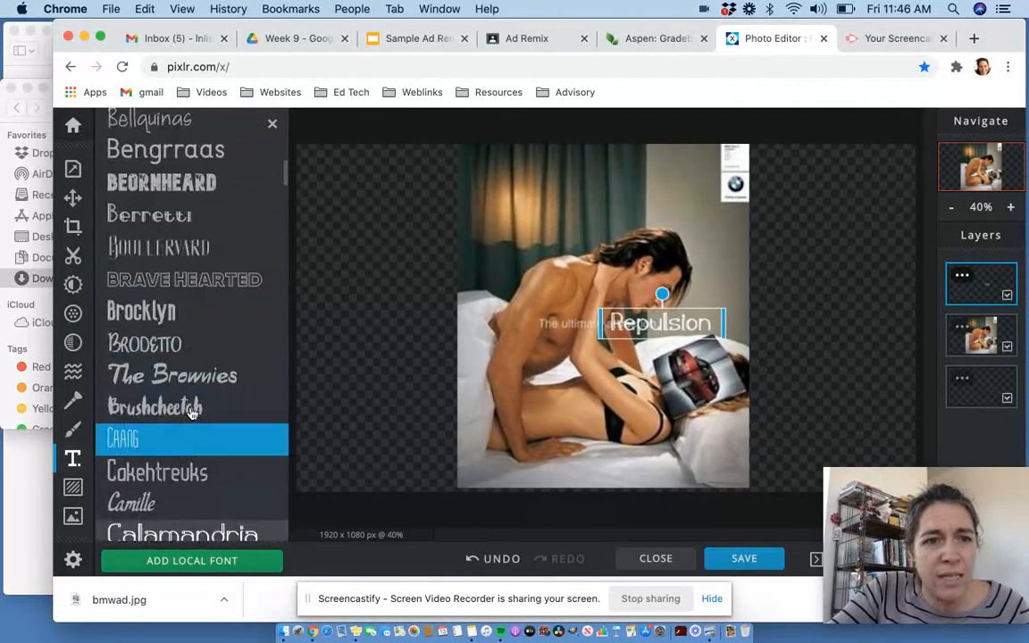
pyautogui.scroll(8, 190, 408)
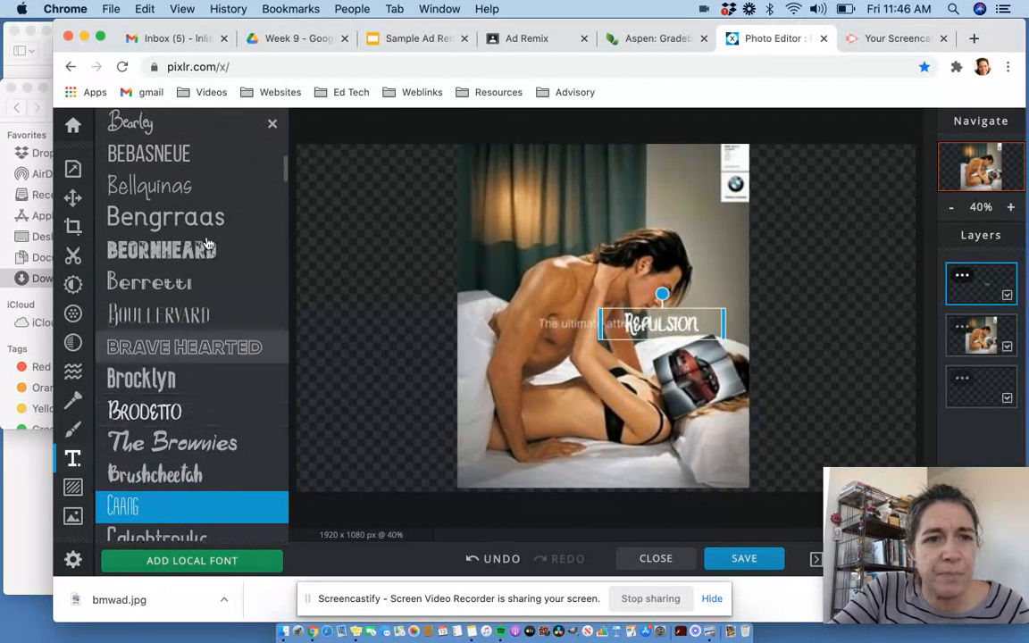
pyautogui.scroll(3, 206, 243)
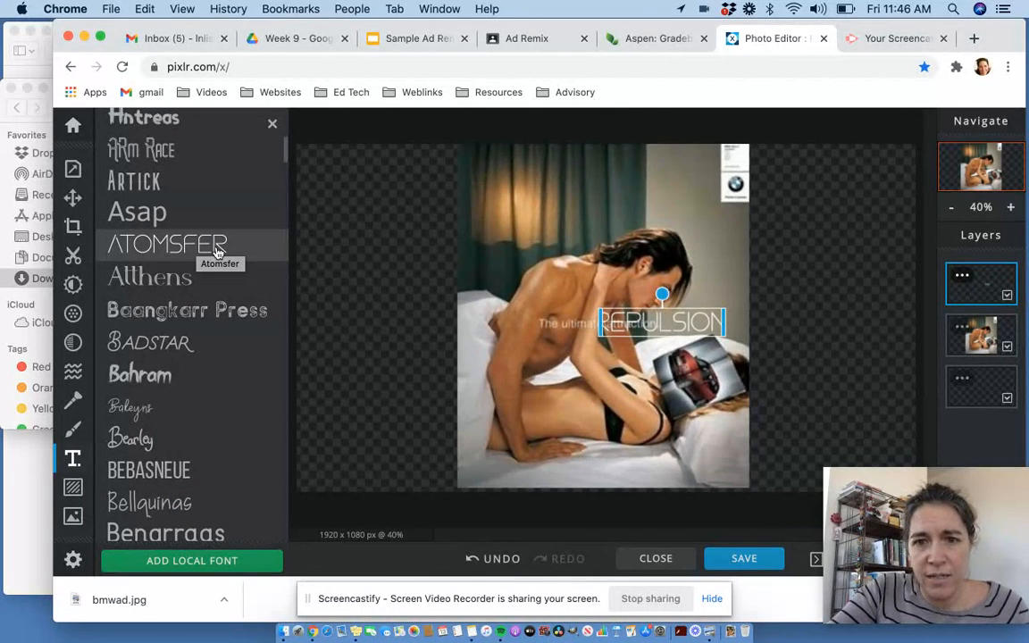
pyautogui.click(214, 251)
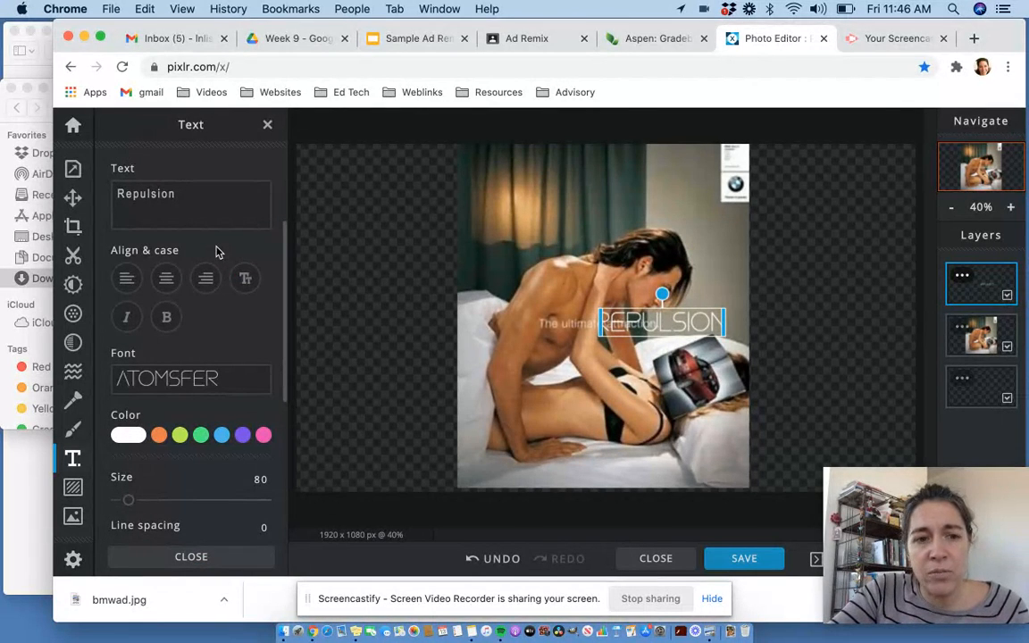
# - Turn on a background for the Repulsion text and set its colour to red #E31010
pyautogui.scroll(-2, 217, 313)
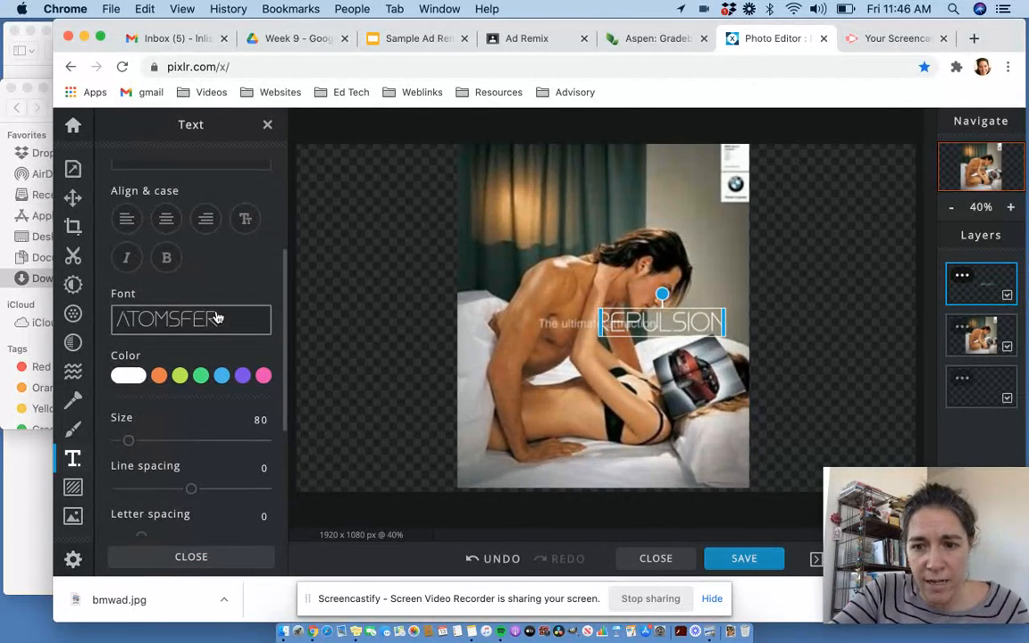
pyautogui.scroll(-3, 217, 317)
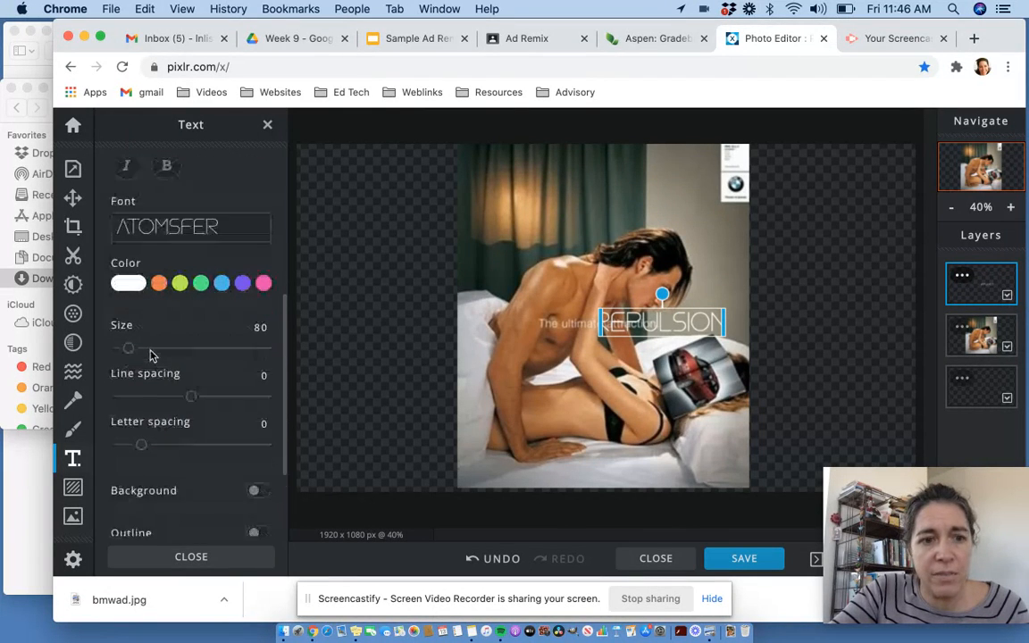
pyautogui.scroll(-3, 150, 355)
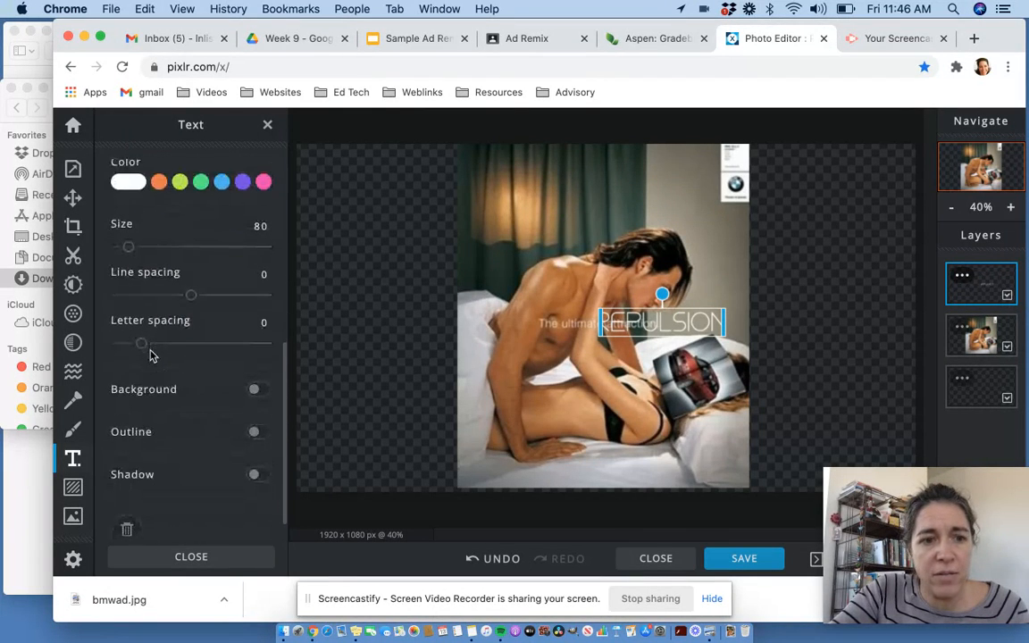
pyautogui.click(255, 393)
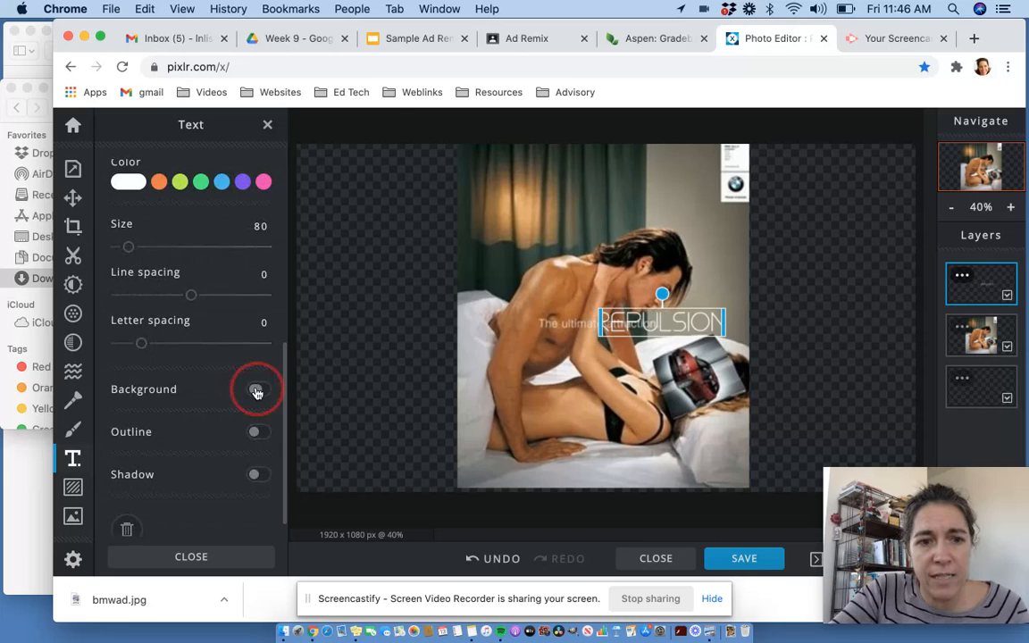
pyautogui.scroll(-1, 214, 418)
pyautogui.scroll(-2, 214, 418)
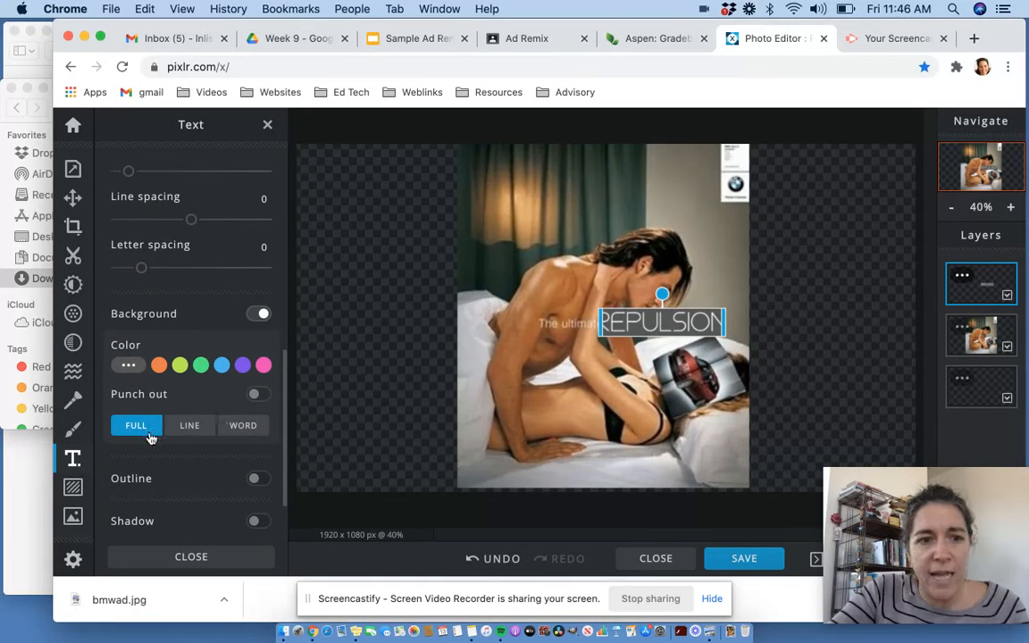
pyautogui.scroll(-2, 172, 425)
pyautogui.scroll(-1, 172, 425)
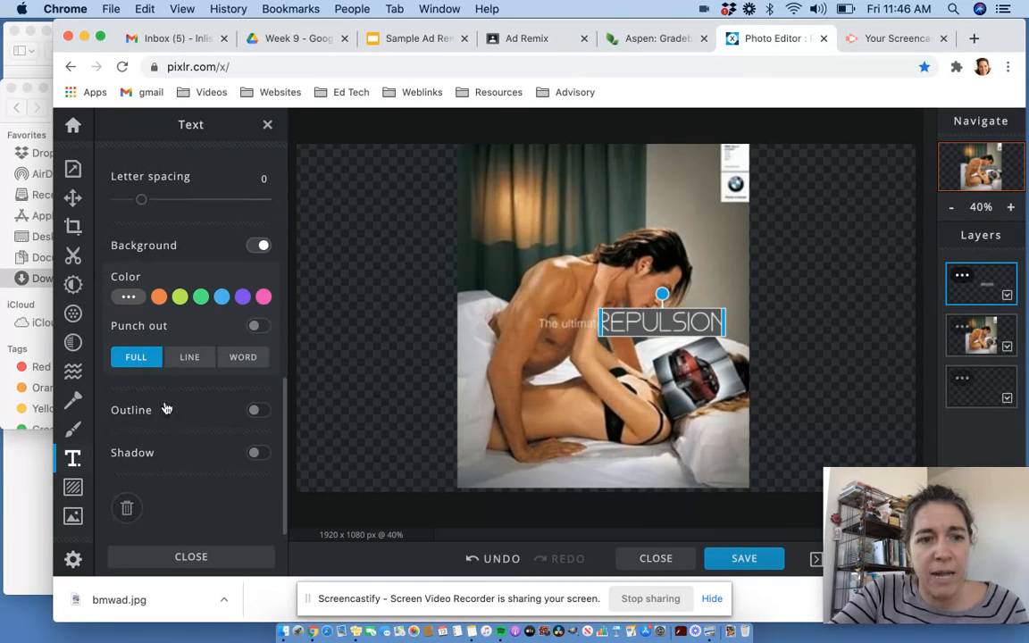
pyautogui.click(129, 298)
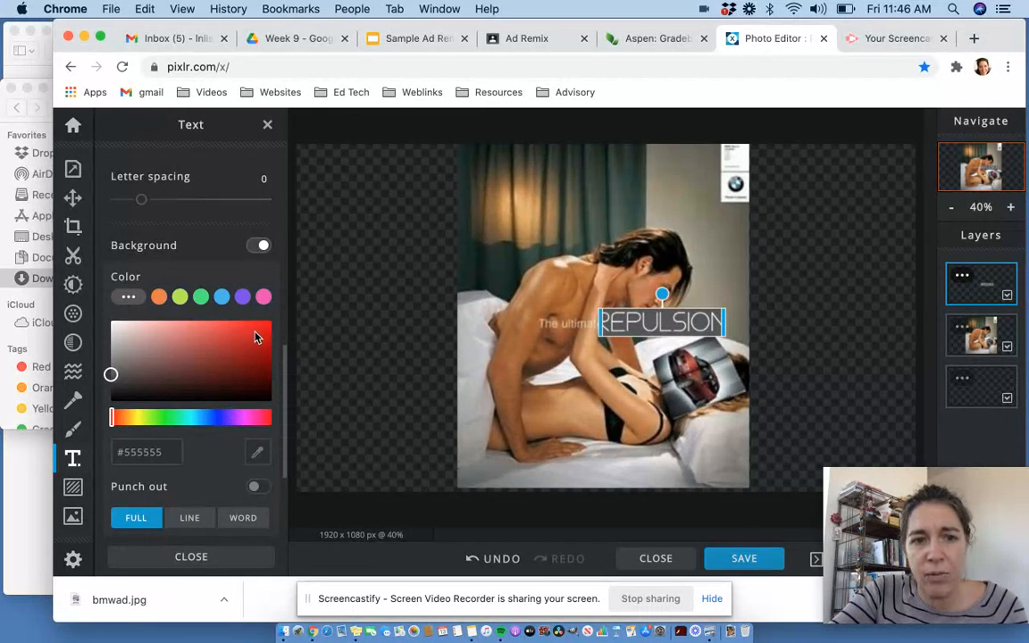
pyautogui.moveTo(254, 337); pyautogui.dragTo(261, 334)
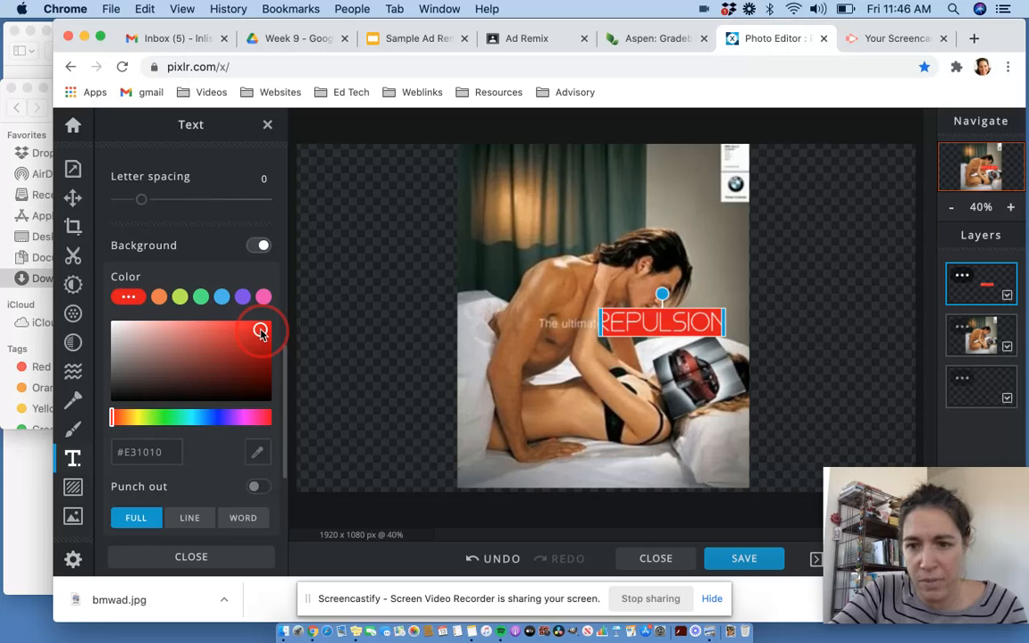
# - Widen the Repulsion text box and shift it slightly to the right
pyautogui.click(724, 323)
pyautogui.moveTo(724, 323); pyautogui.dragTo(743, 325)
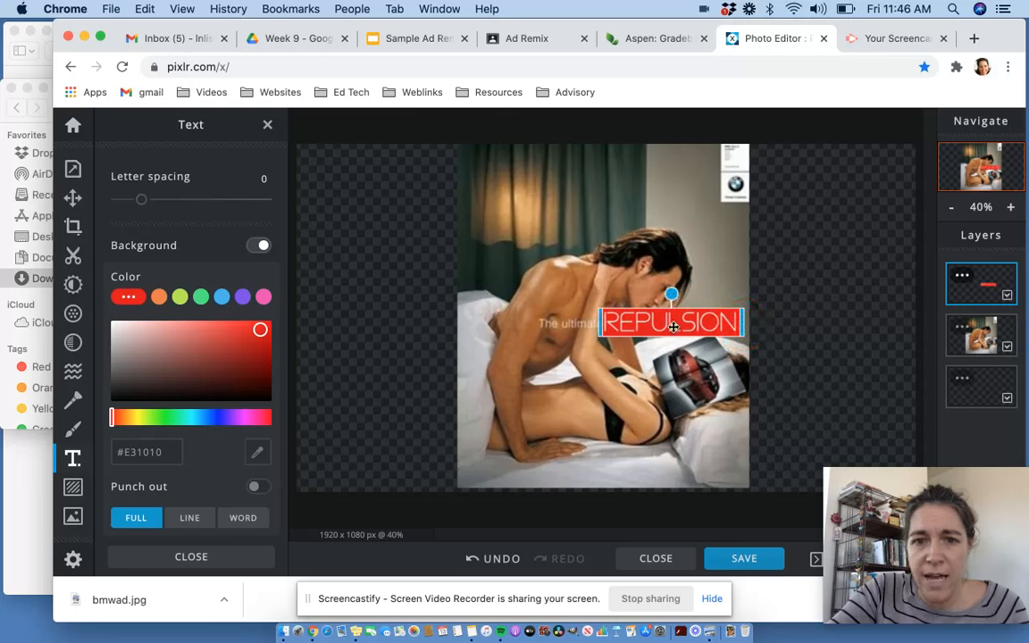
pyautogui.moveTo(665, 325); pyautogui.dragTo(668, 325)
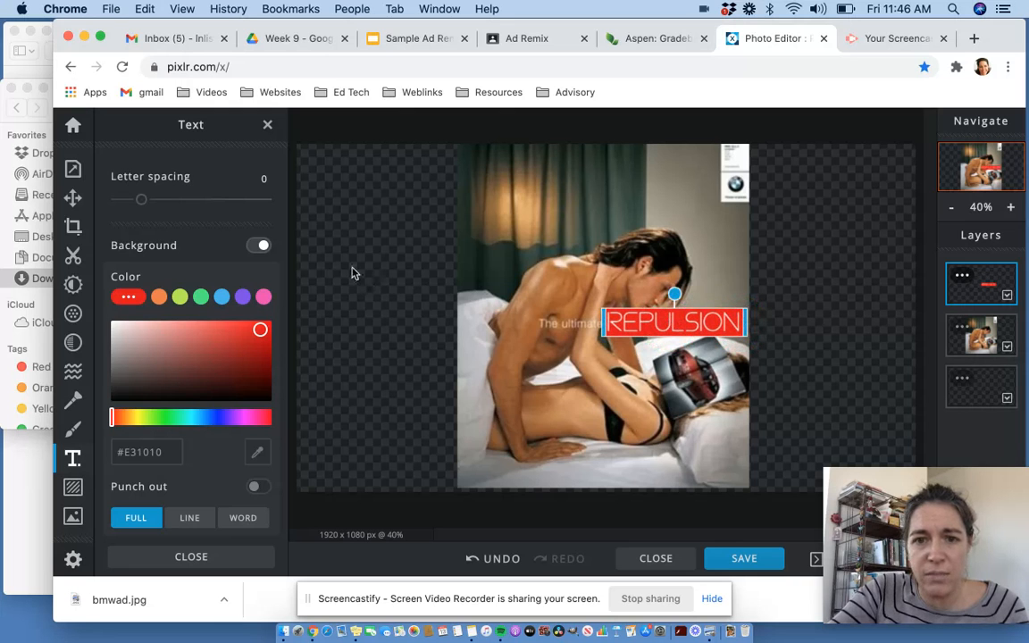
# - Reduce the Repulsion text size to 71, nudge it slightly lower and close the text options
pyautogui.scroll(5, 176, 332)
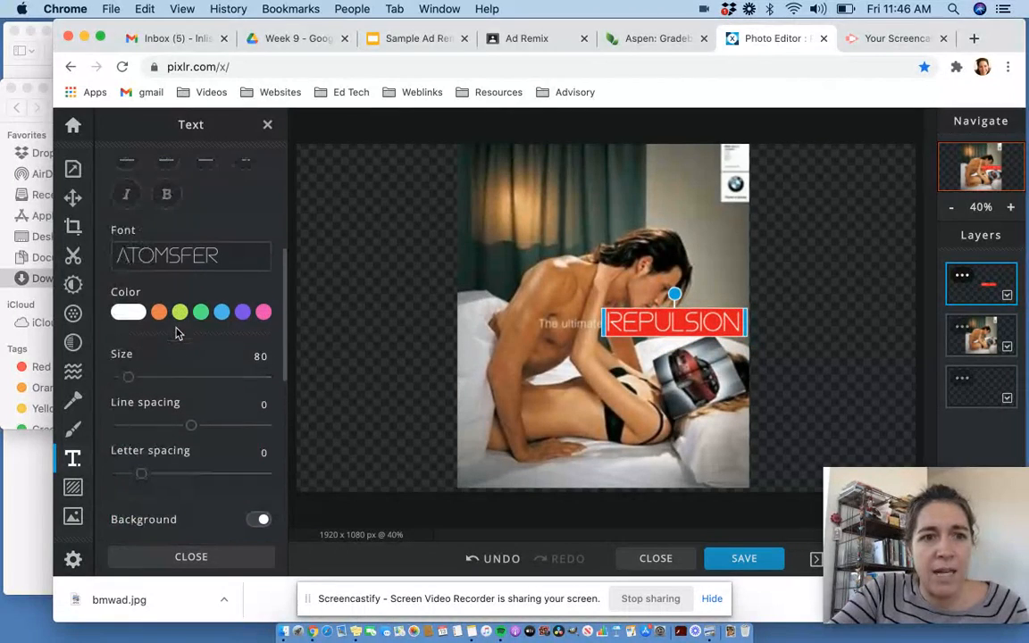
pyautogui.moveTo(128, 380); pyautogui.dragTo(125, 376)
pyautogui.moveTo(633, 320); pyautogui.dragTo(636, 325)
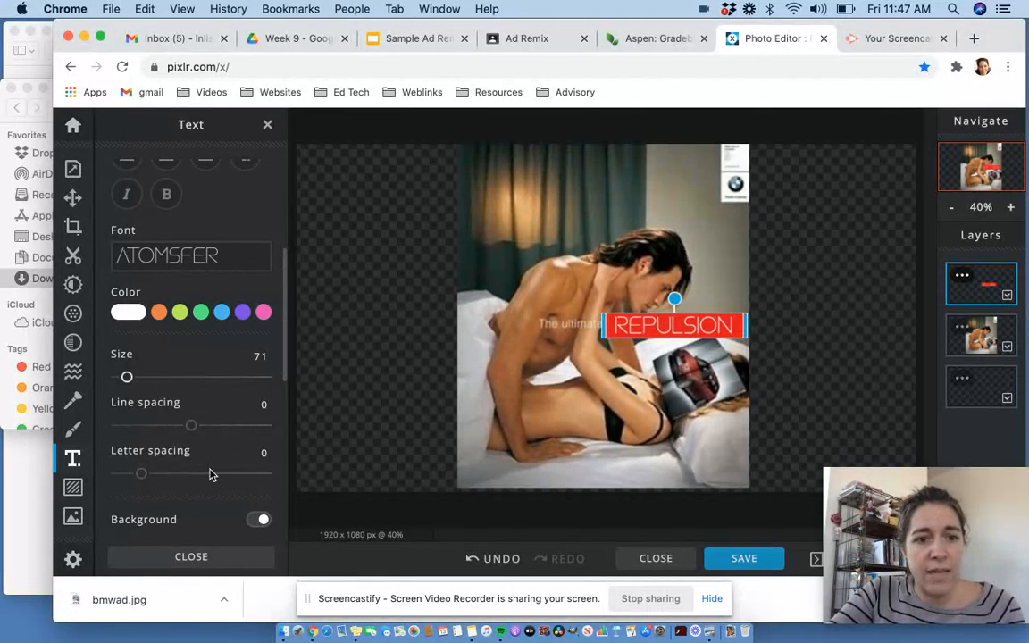
pyautogui.click(191, 557)
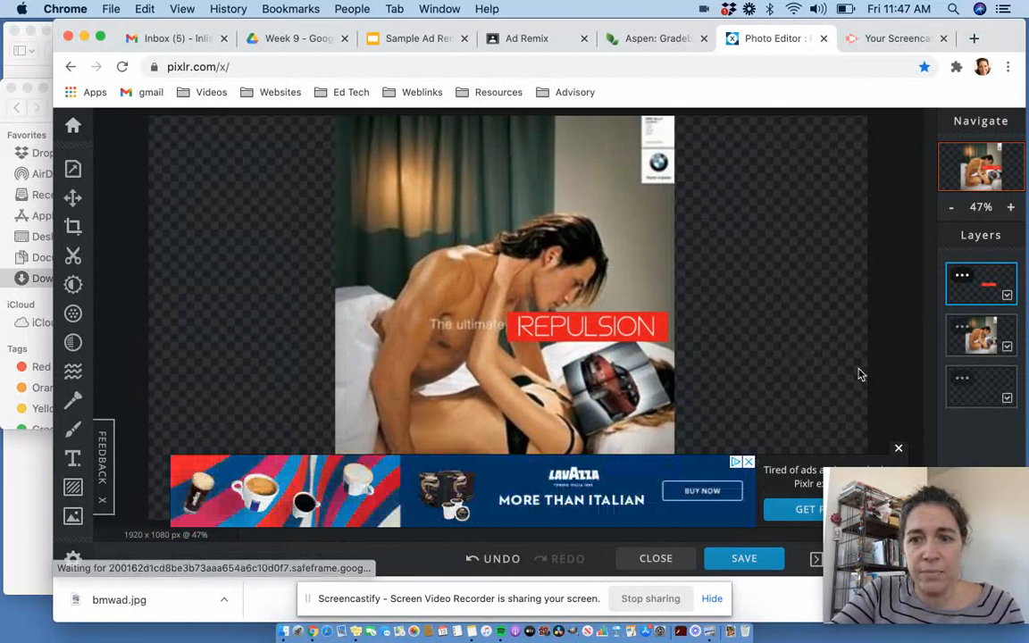
# - Add a new text layer and replace its placeholder with "Let's Drive SEXIST IMAGES OUT OF OUR MEDIA"
pyautogui.click(899, 450)
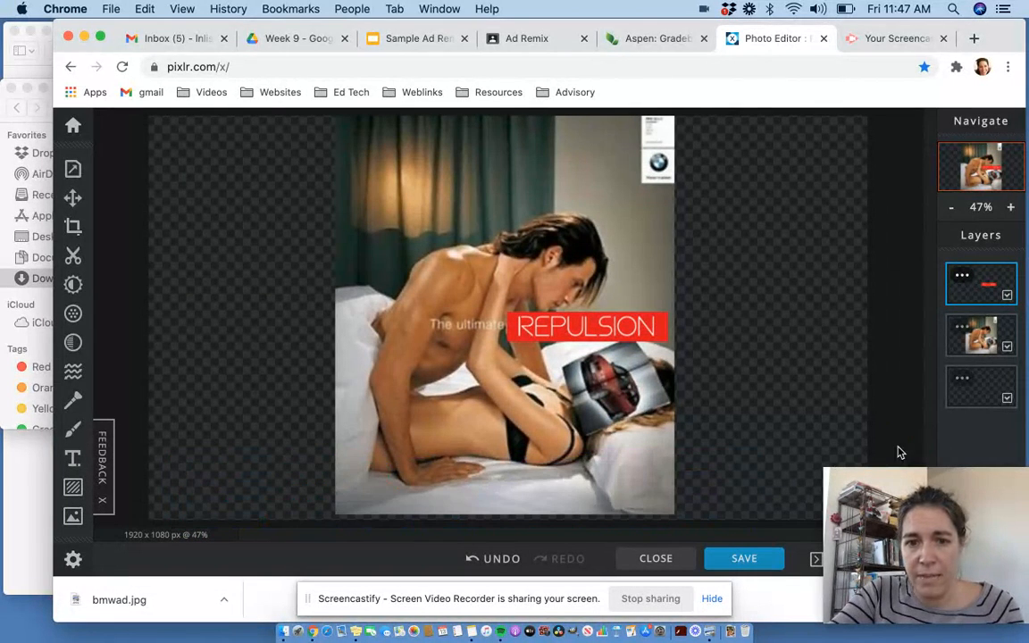
pyautogui.click(73, 459)
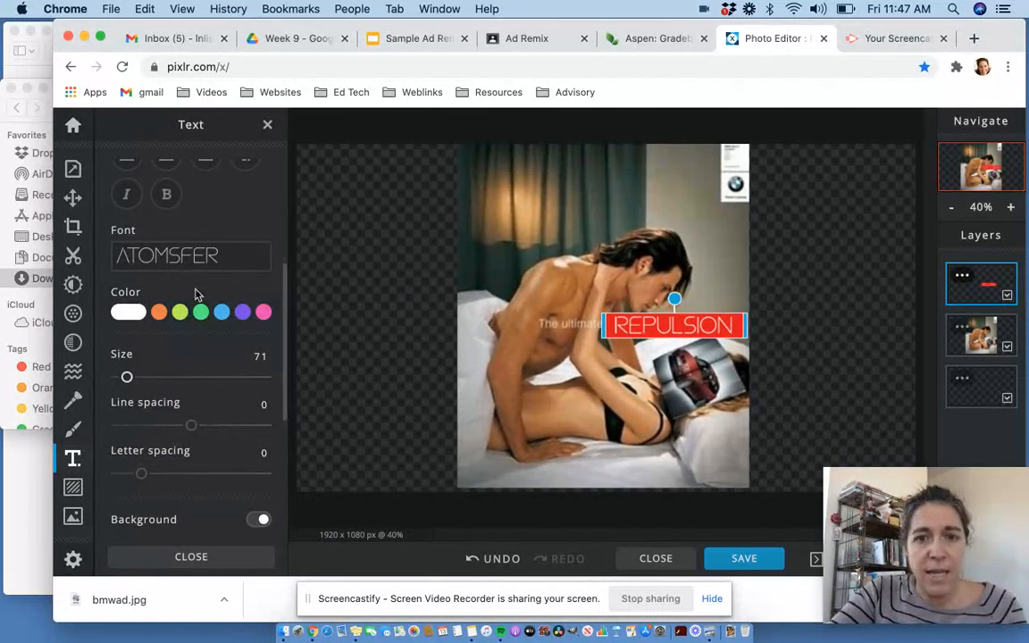
pyautogui.scroll(5, 195, 293)
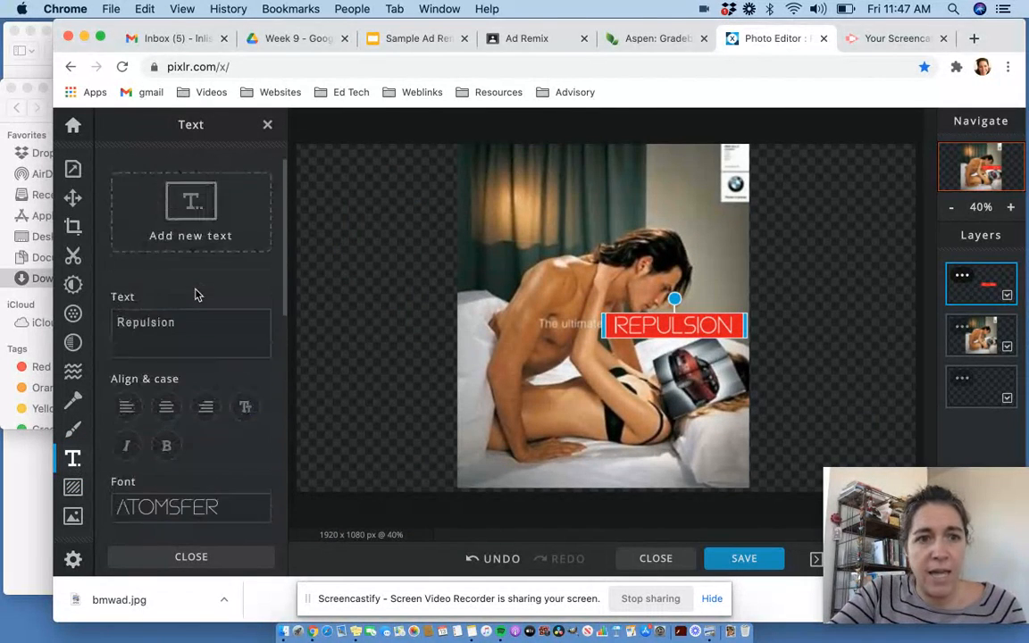
pyautogui.click(172, 188)
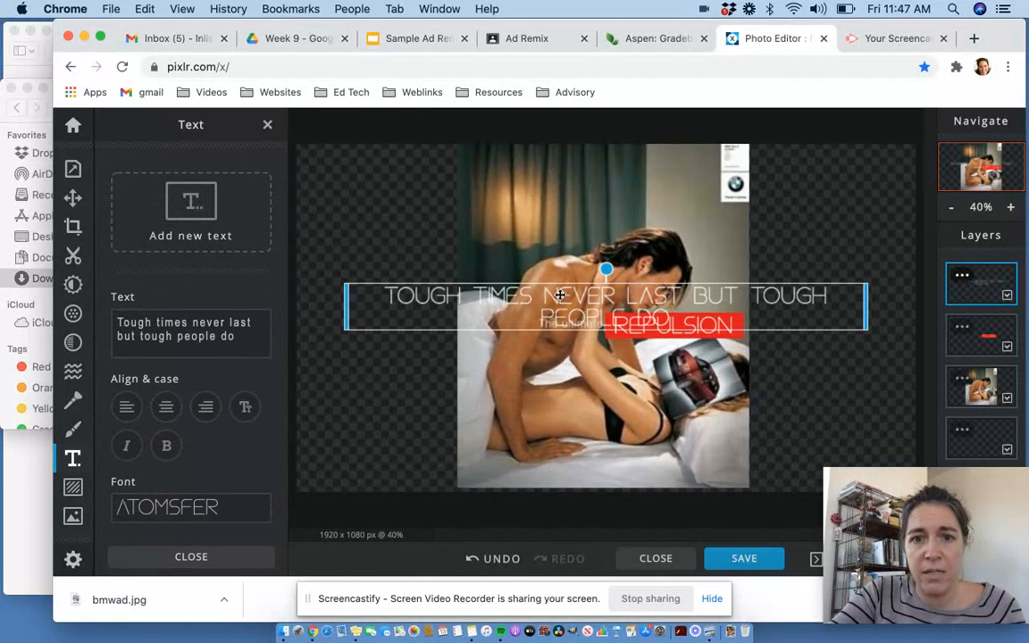
pyautogui.moveTo(243, 336); pyautogui.dragTo(119, 323)
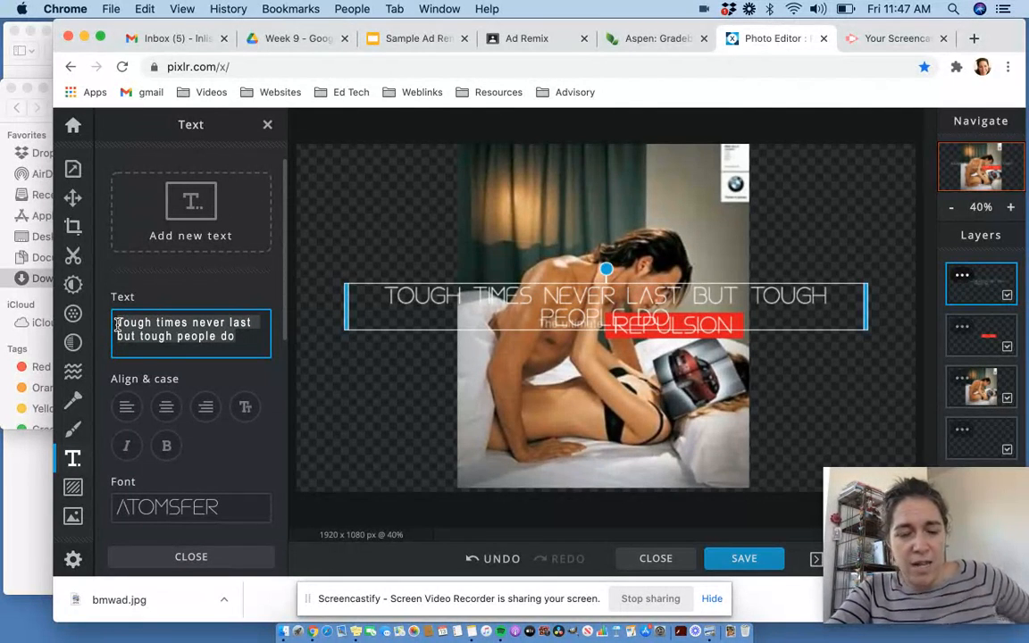
pyautogui.write("Let's")
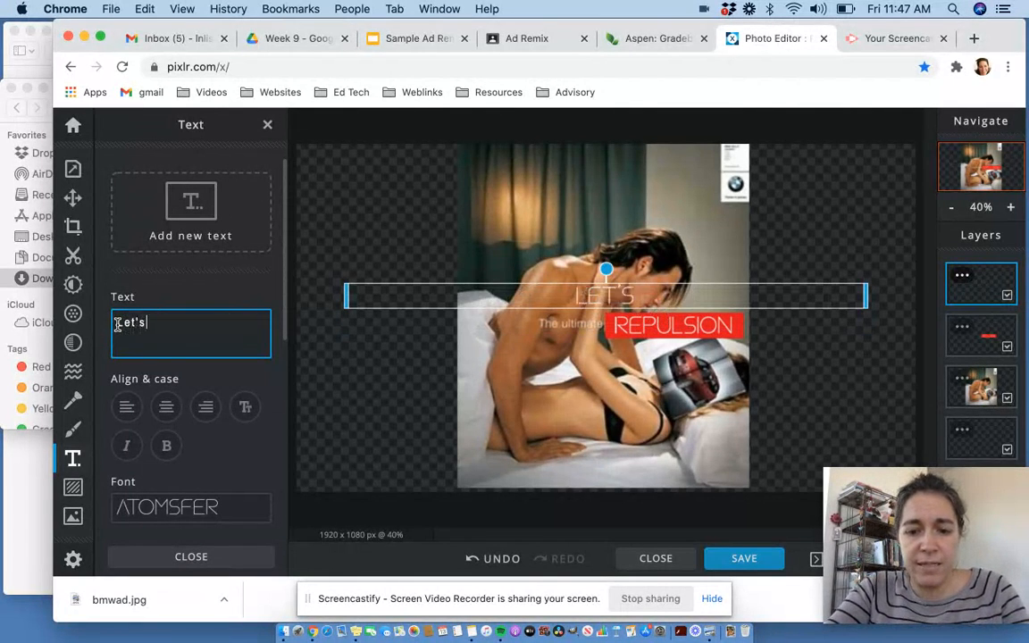
pyautogui.write(' Drive S')
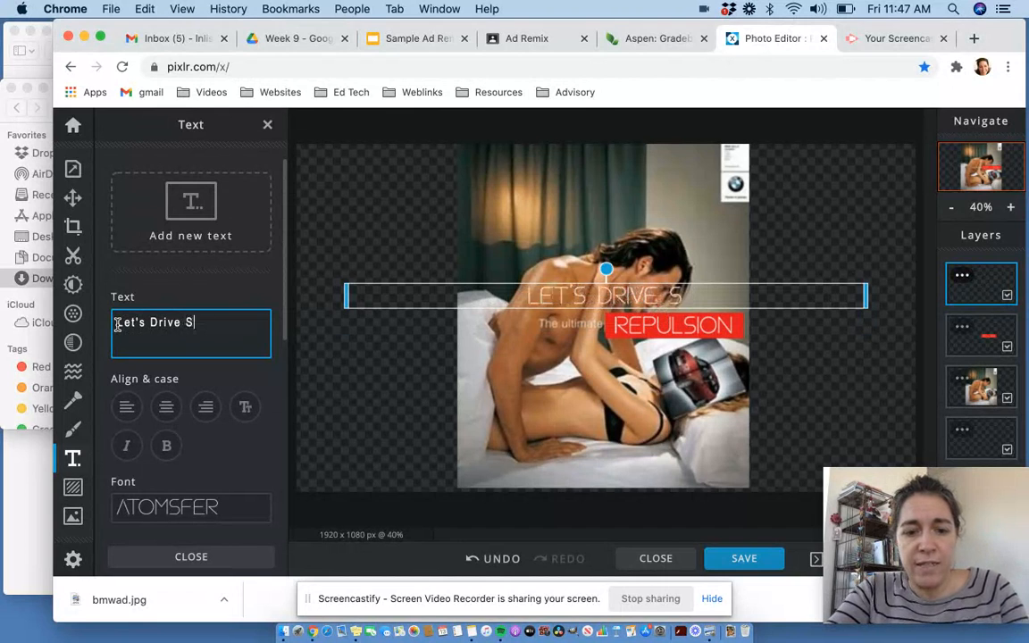
pyautogui.write('EXIST ')
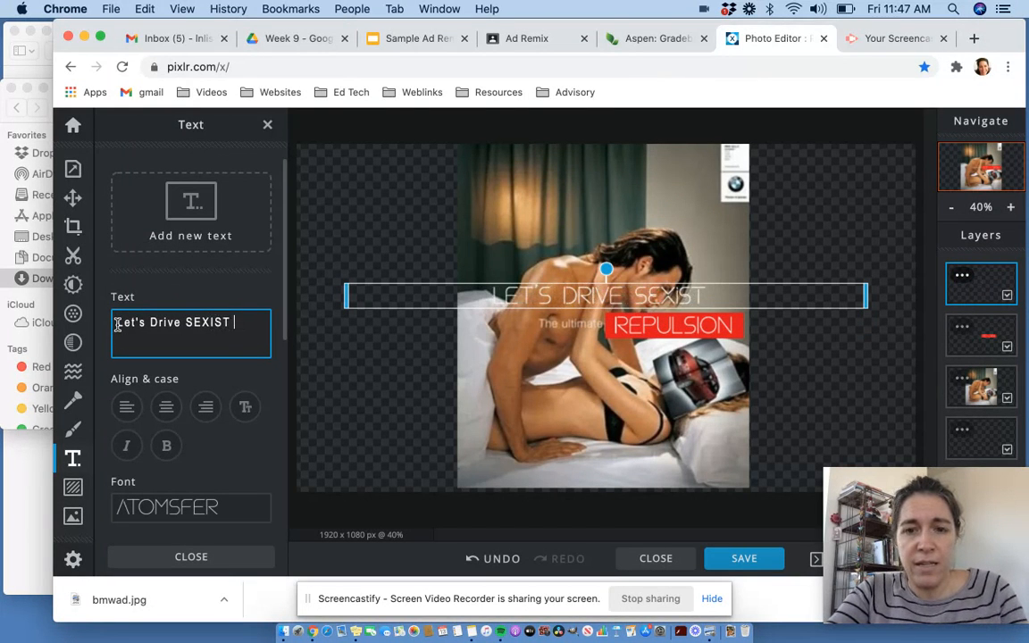
pyautogui.write('IMAGES OUT OF OUR ME')
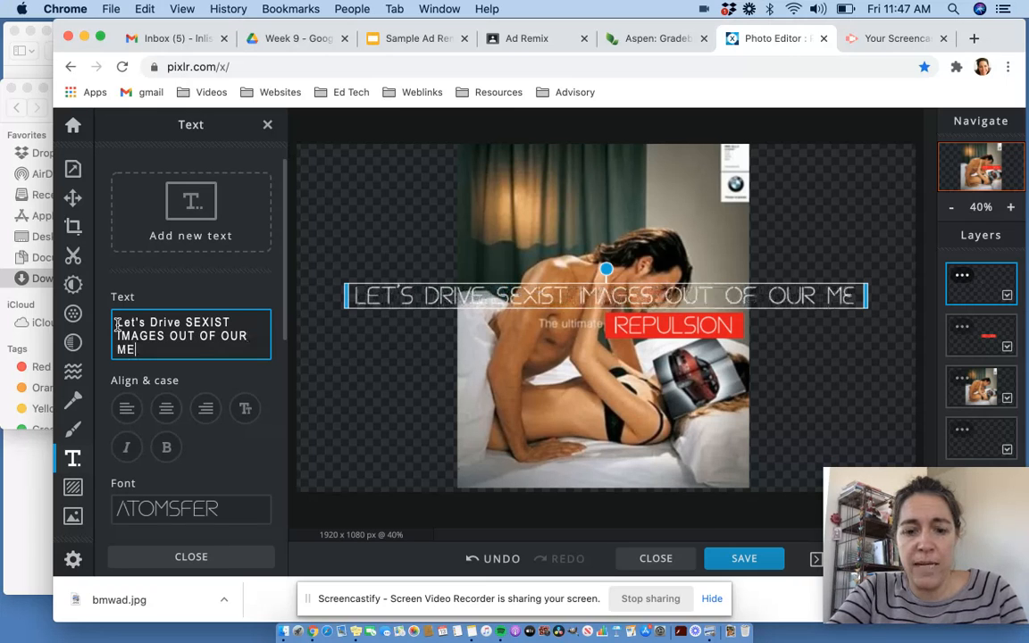
pyautogui.write('DIA')
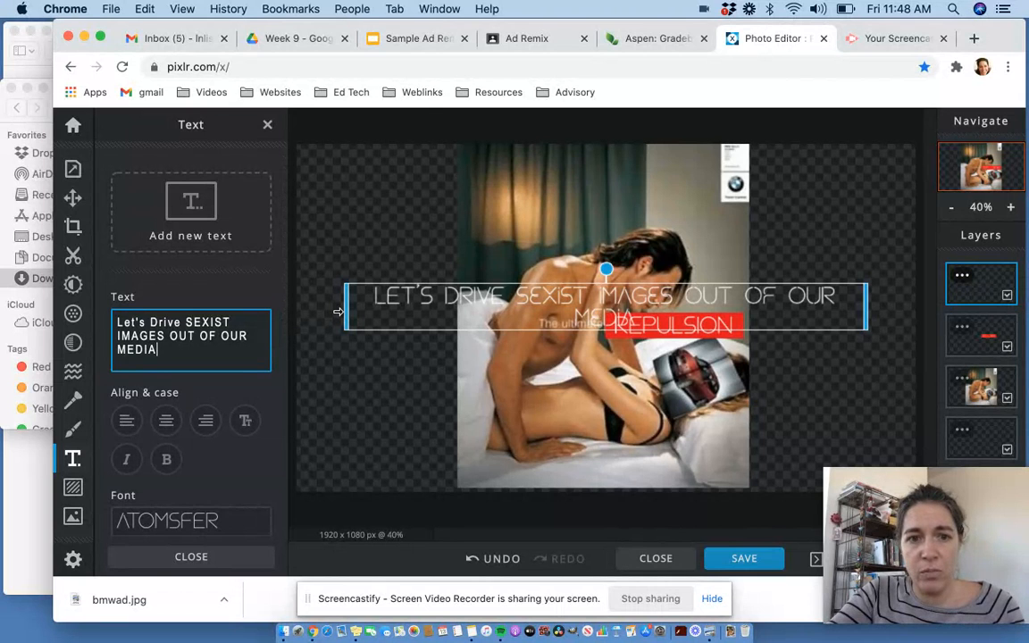
# - Set the slogan text's size to 37
pyautogui.scroll(-4, 209, 420)
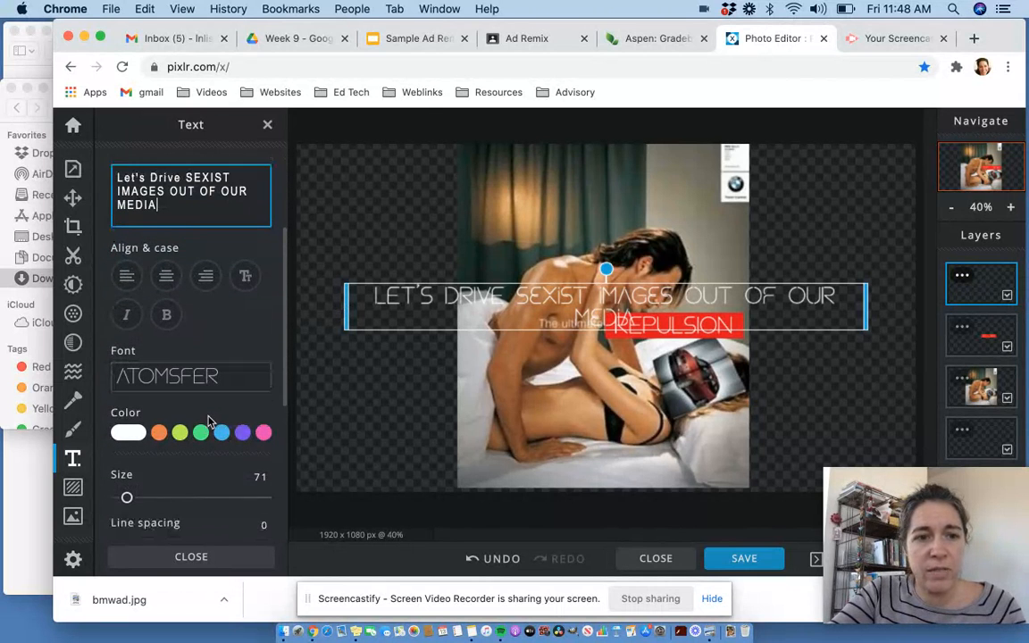
pyautogui.click(127, 471)
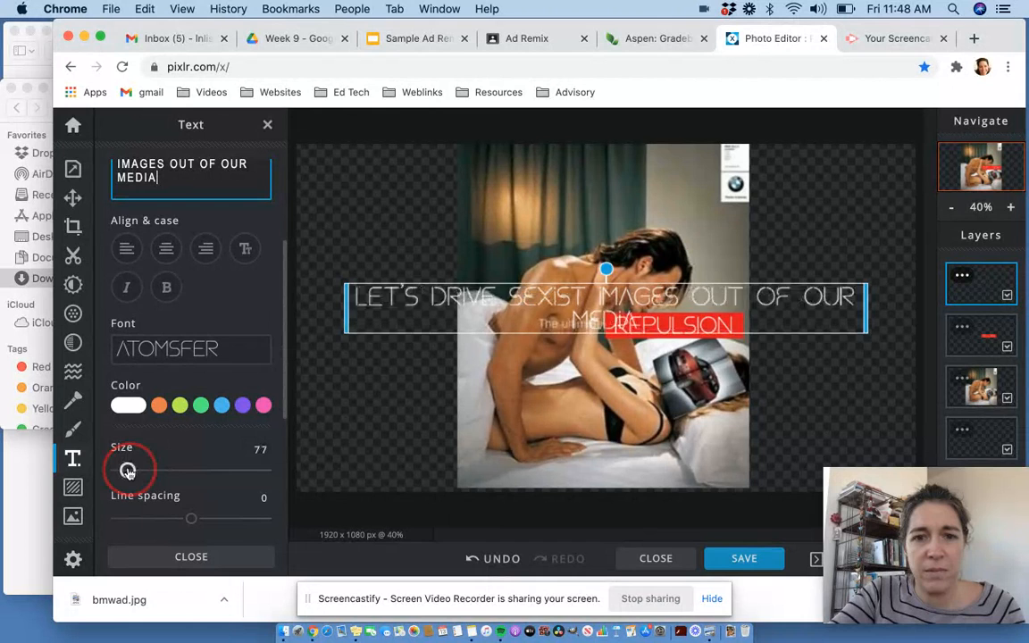
pyautogui.moveTo(126, 471); pyautogui.dragTo(123, 471)
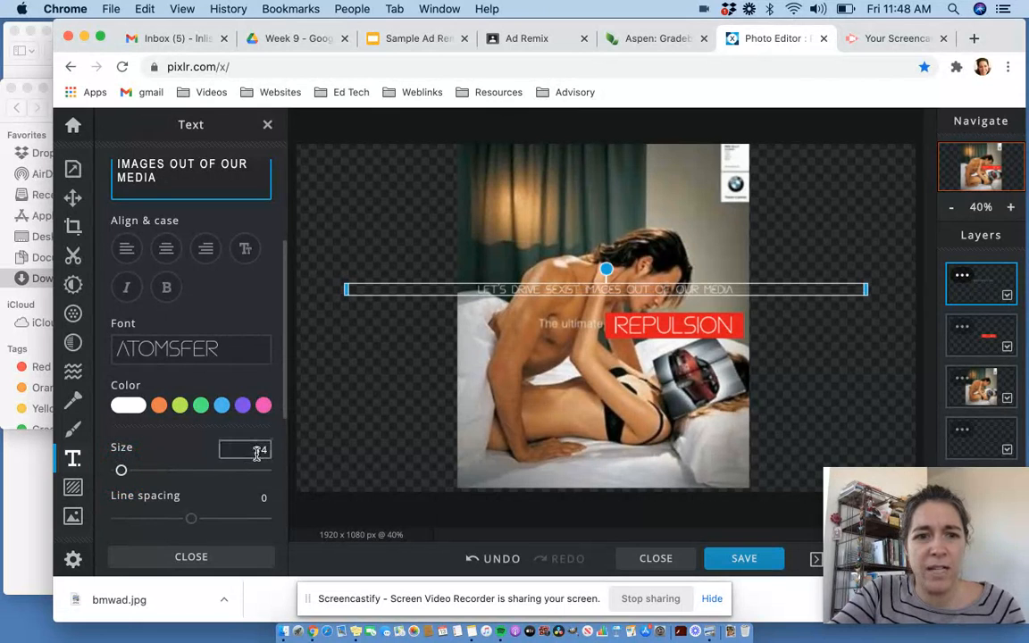
pyautogui.click(257, 450)
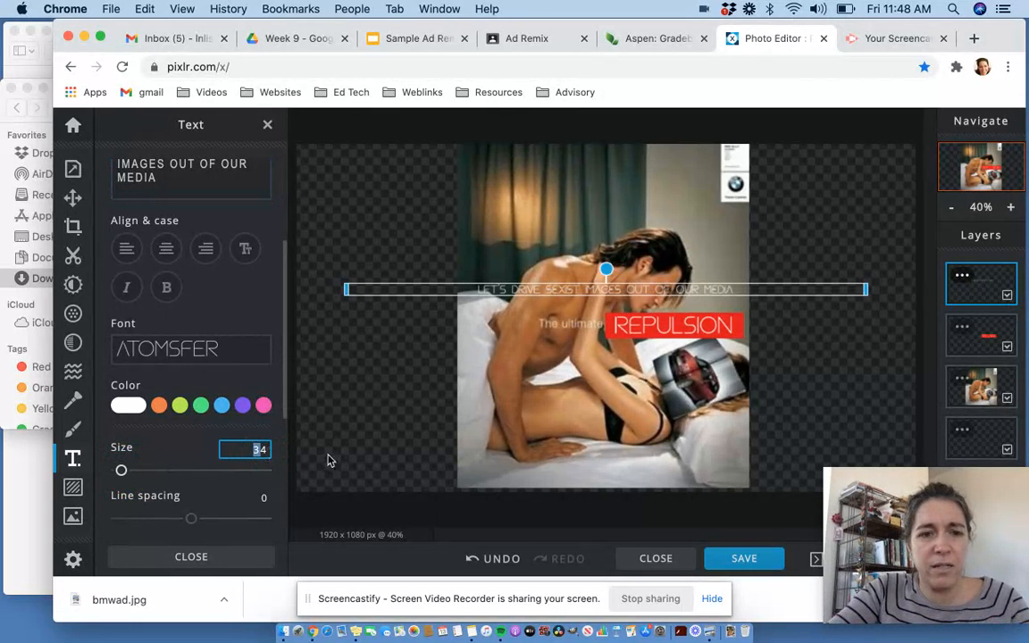
pyautogui.press('BackSpace')
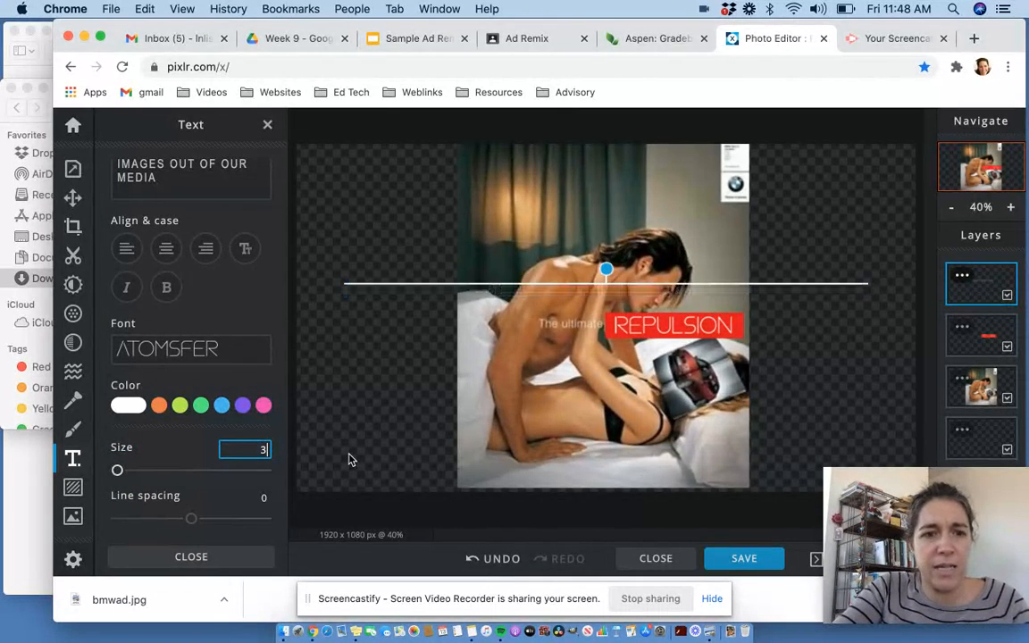
pyautogui.write('35')
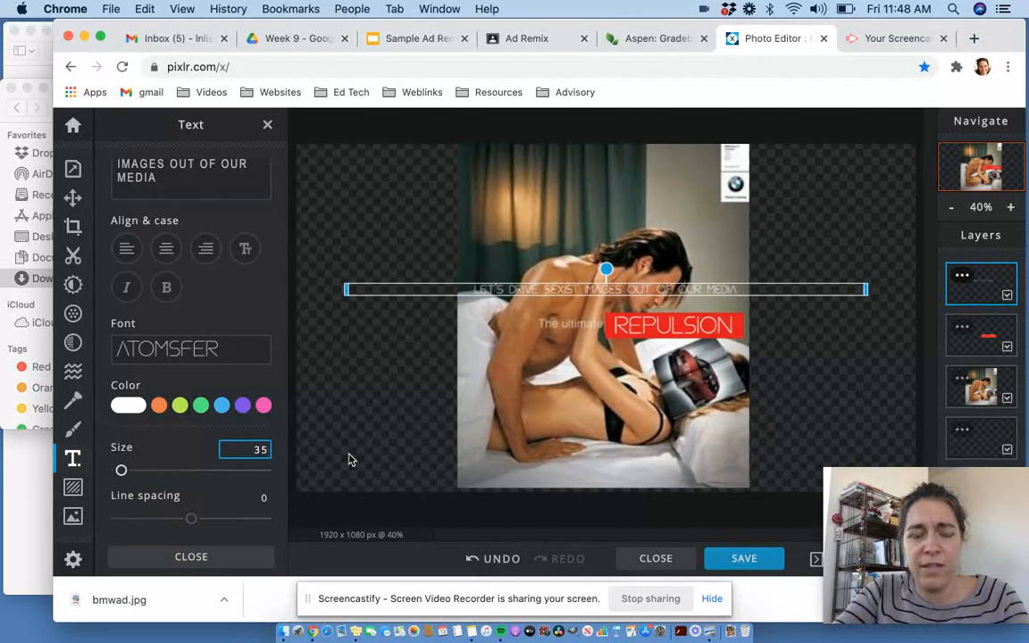
pyautogui.press('BackSpace')
pyautogui.write('37')
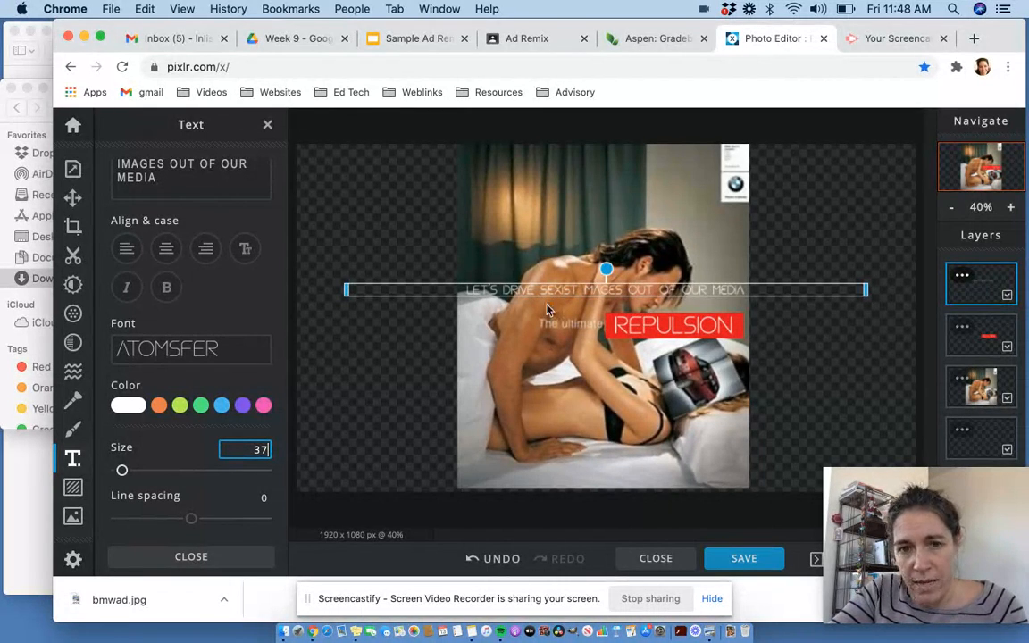
# - Move the slogan text to the top of the image and narrow its box to the image width
pyautogui.click(555, 269)
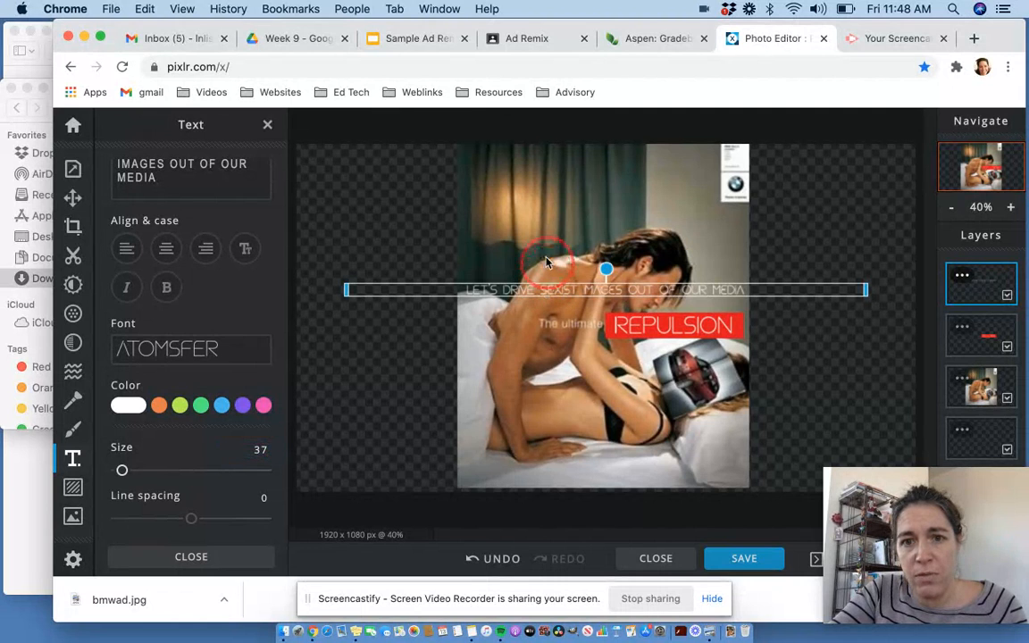
pyautogui.moveTo(564, 290); pyautogui.dragTo(565, 213)
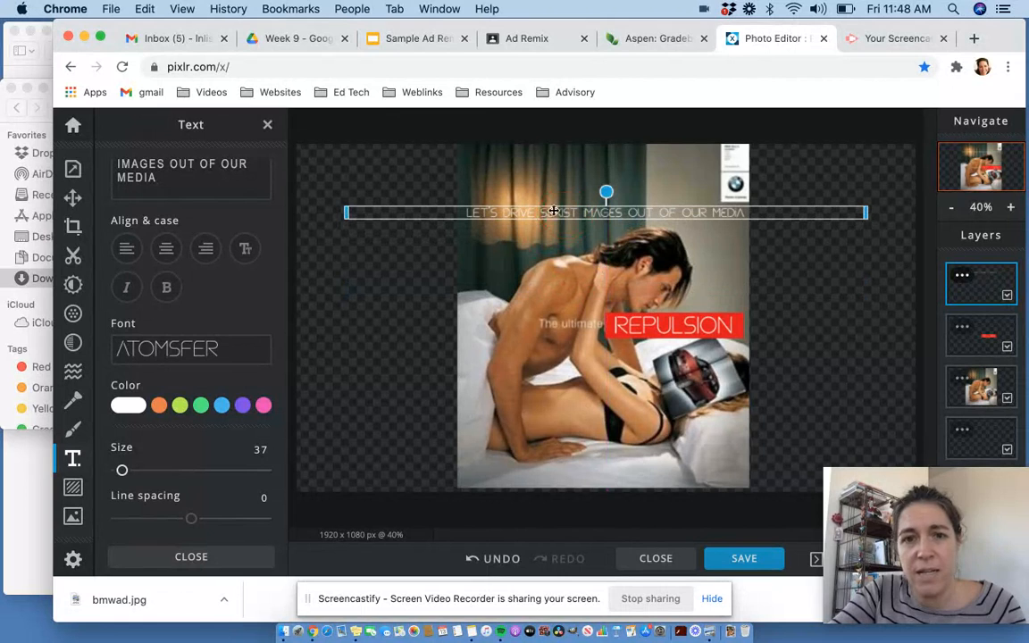
pyautogui.moveTo(348, 212); pyautogui.dragTo(512, 218)
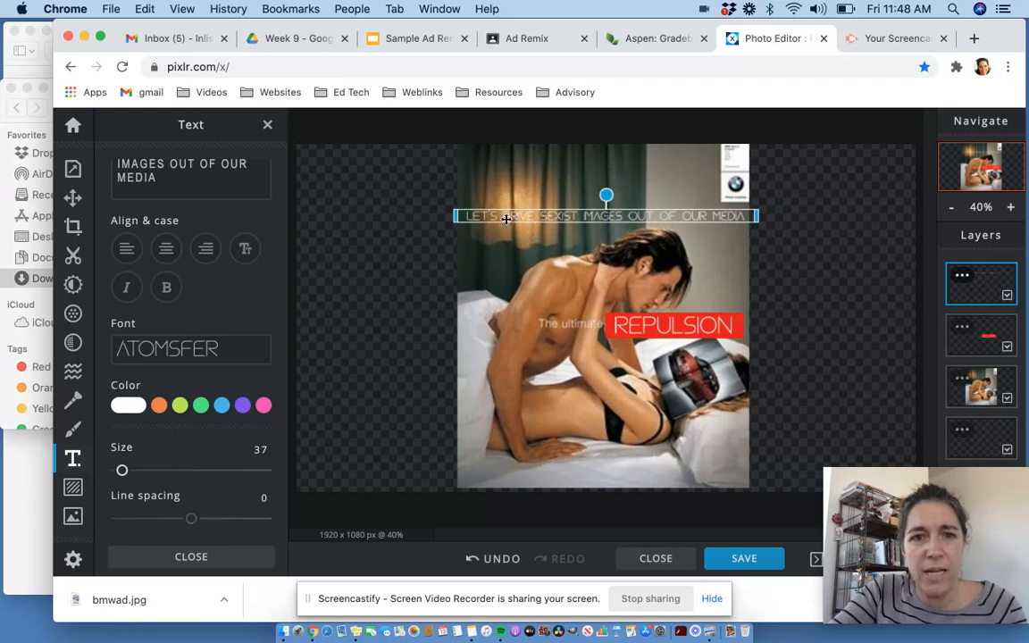
# - Turn on a red #F50D0D background for the slogan text and close the text options
pyautogui.scroll(-3, 192, 451)
pyautogui.scroll(-3, 148, 276)
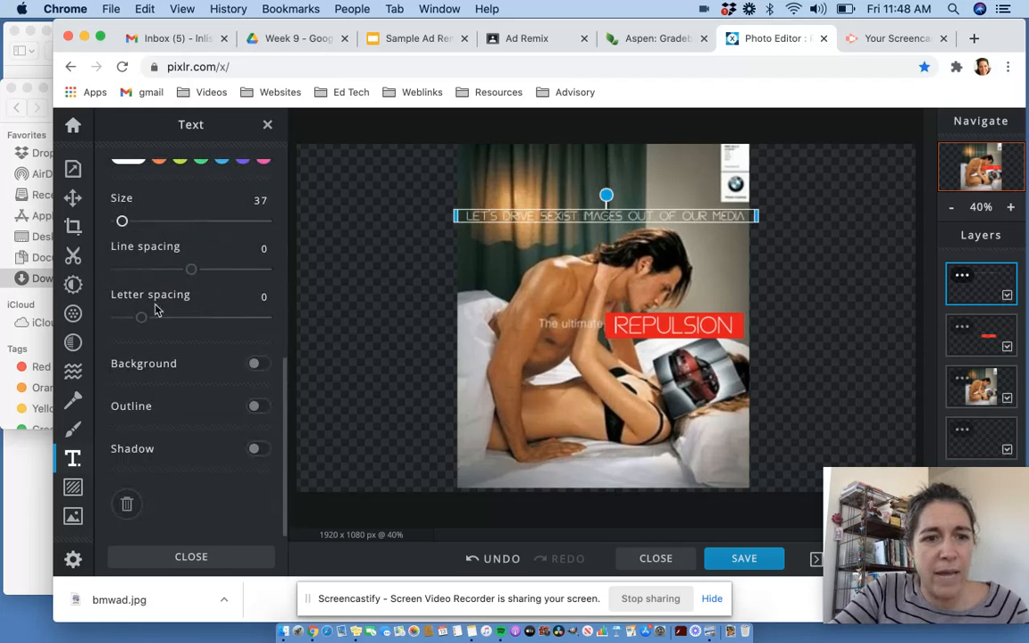
pyautogui.click(255, 363)
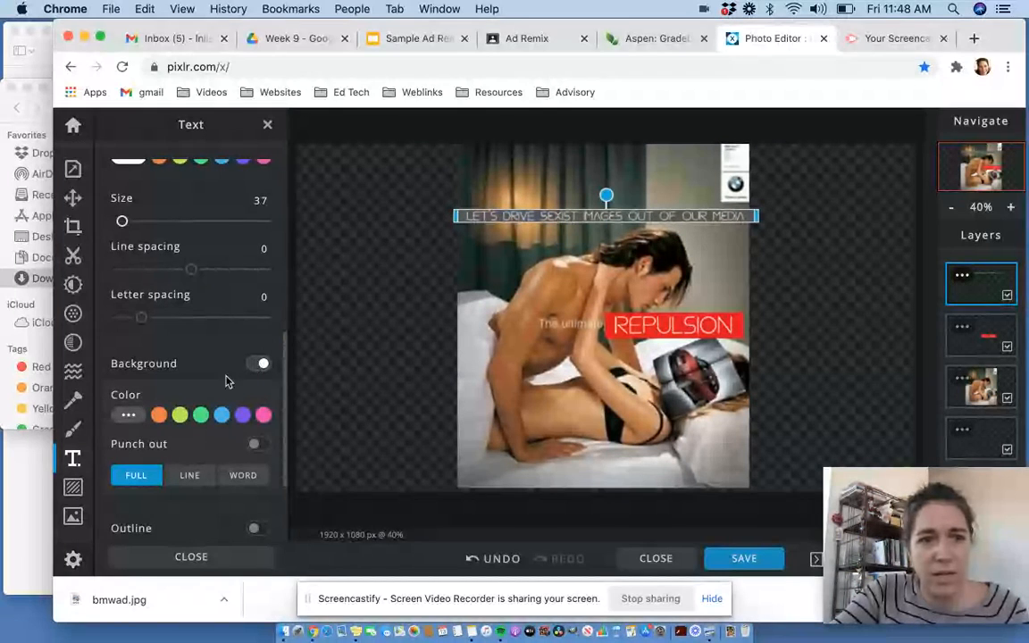
pyautogui.click(129, 415)
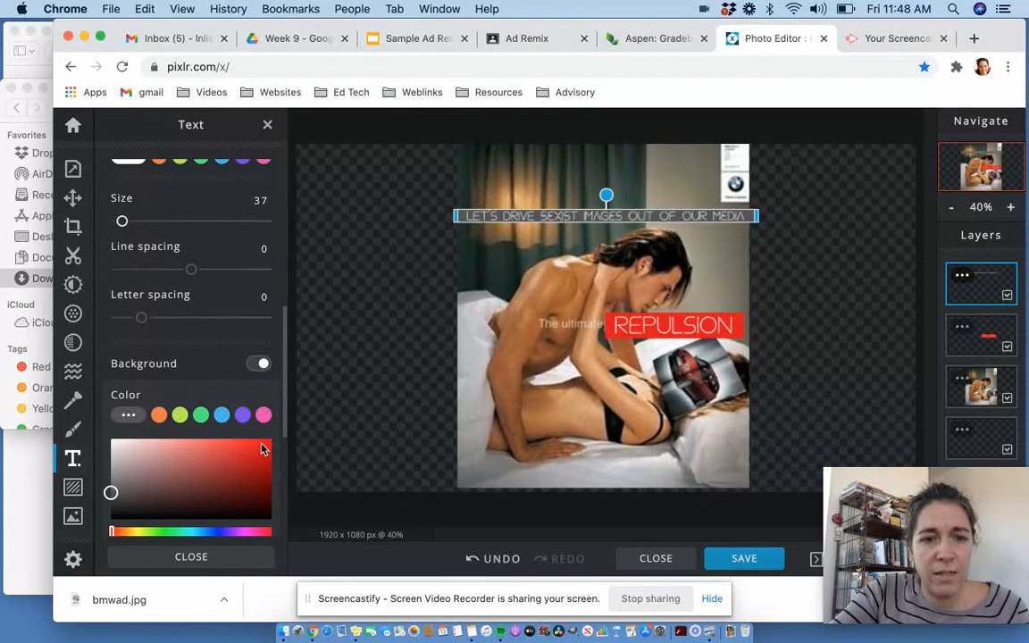
pyautogui.click(262, 445)
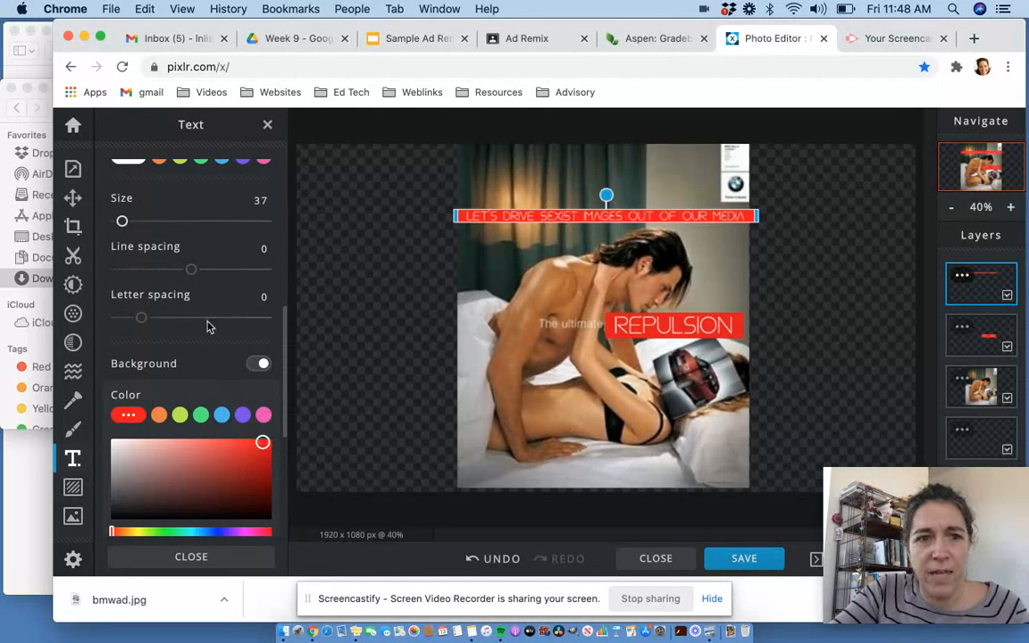
pyautogui.scroll(5, 197, 301)
pyautogui.scroll(-5, 199, 304)
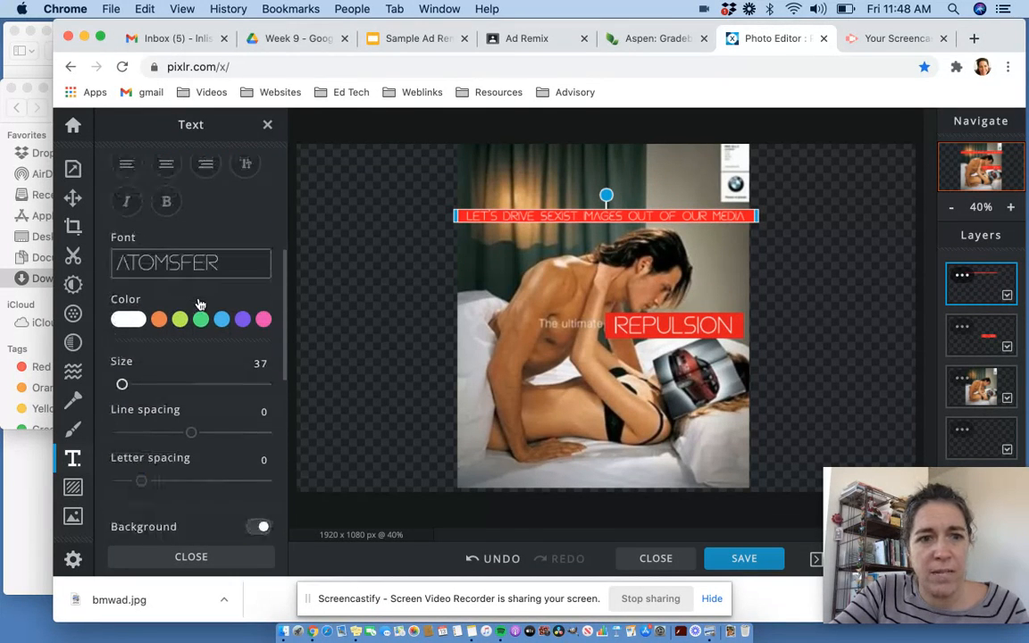
pyautogui.scroll(-5, 199, 304)
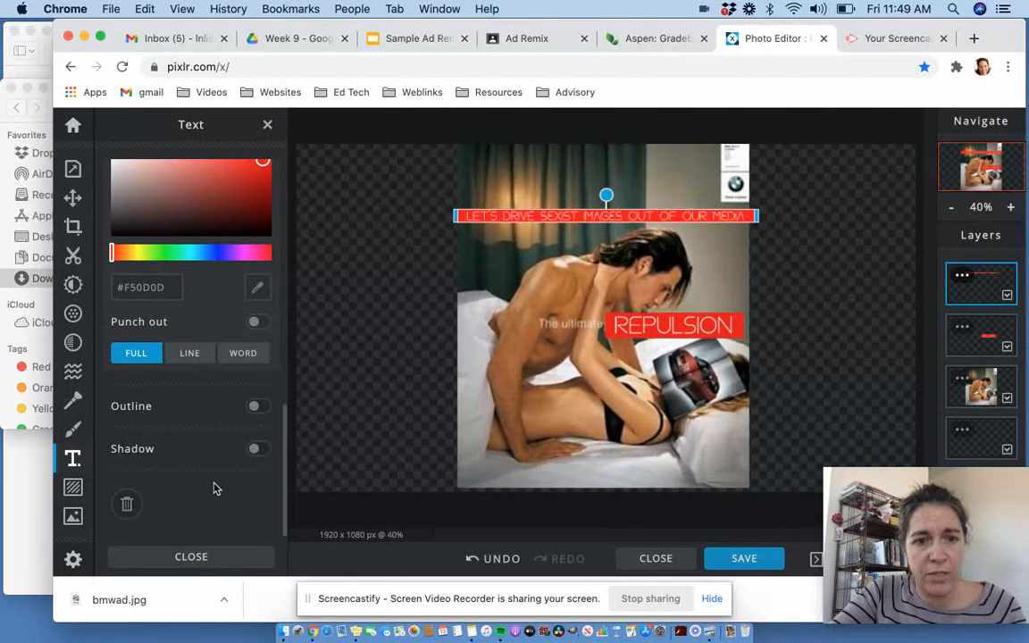
pyautogui.click(191, 558)
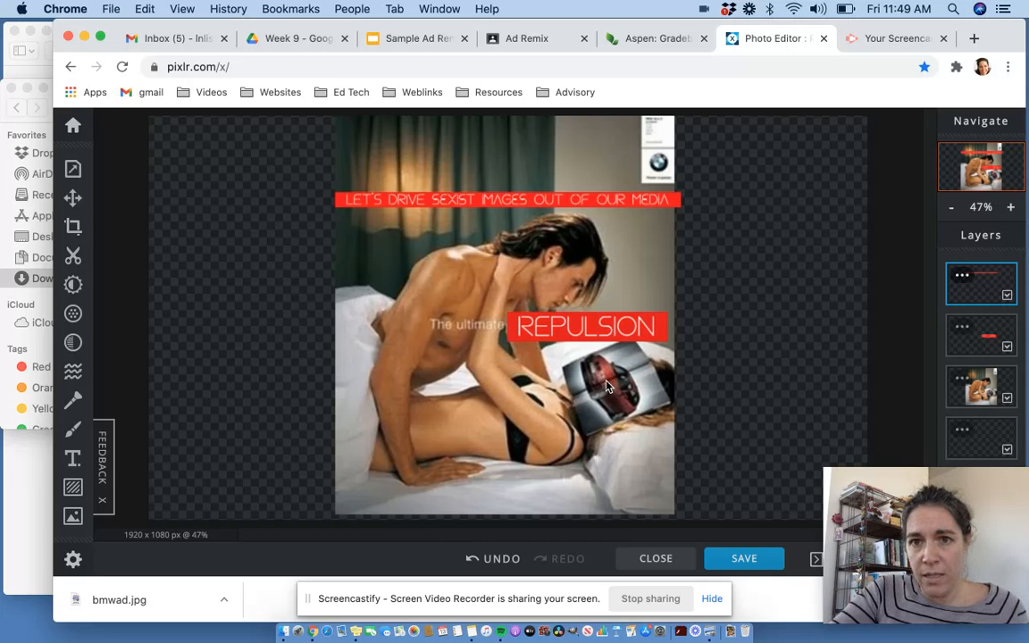
# - Open a new browser tab and search Google Images for "facial expression disgust"
pyautogui.click(974, 40)
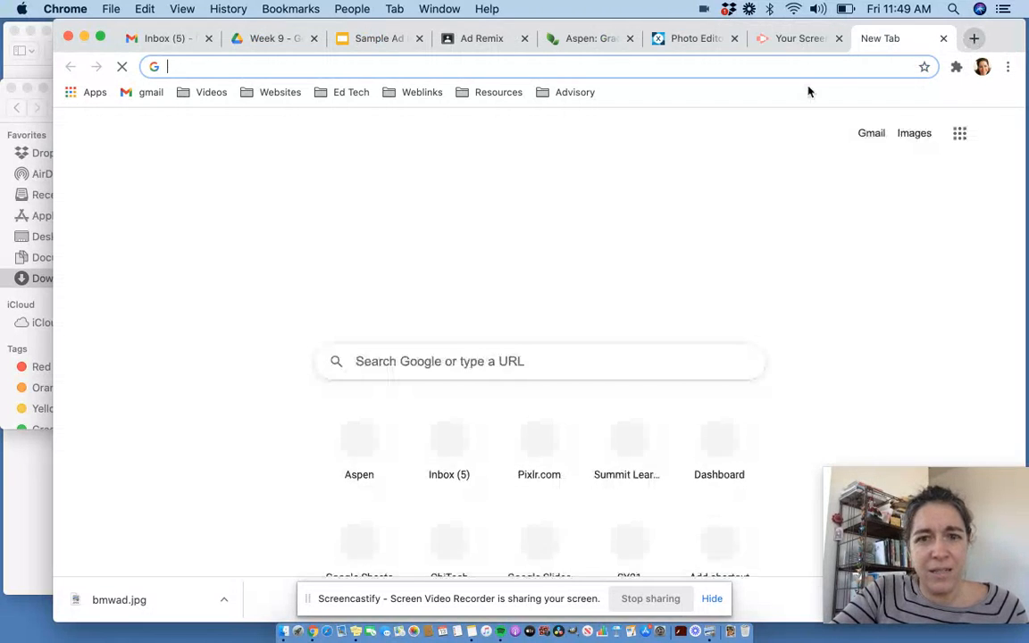
pyautogui.click(391, 363)
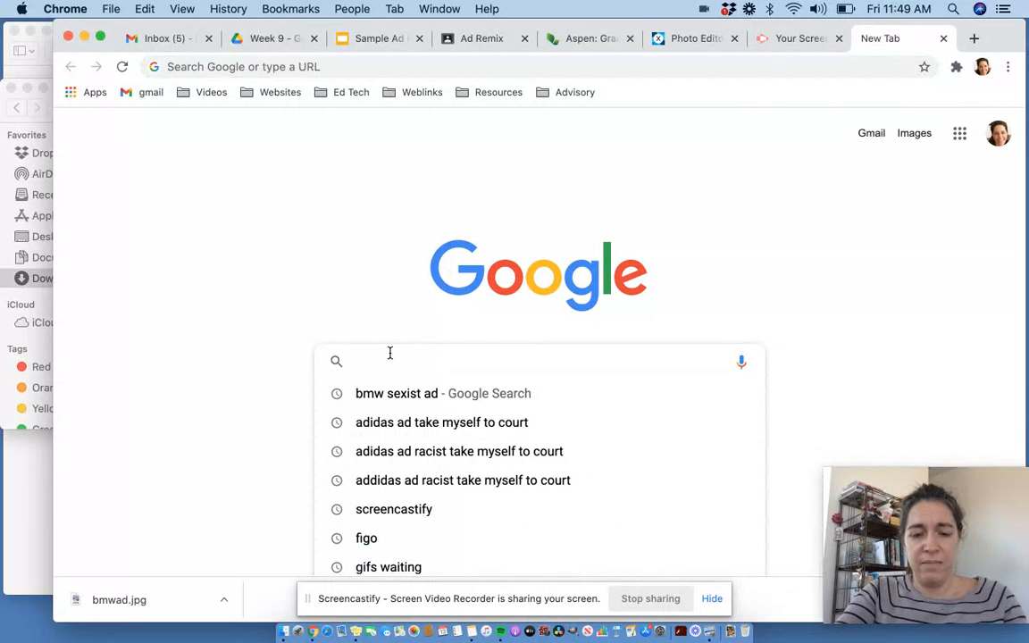
pyautogui.write('face')
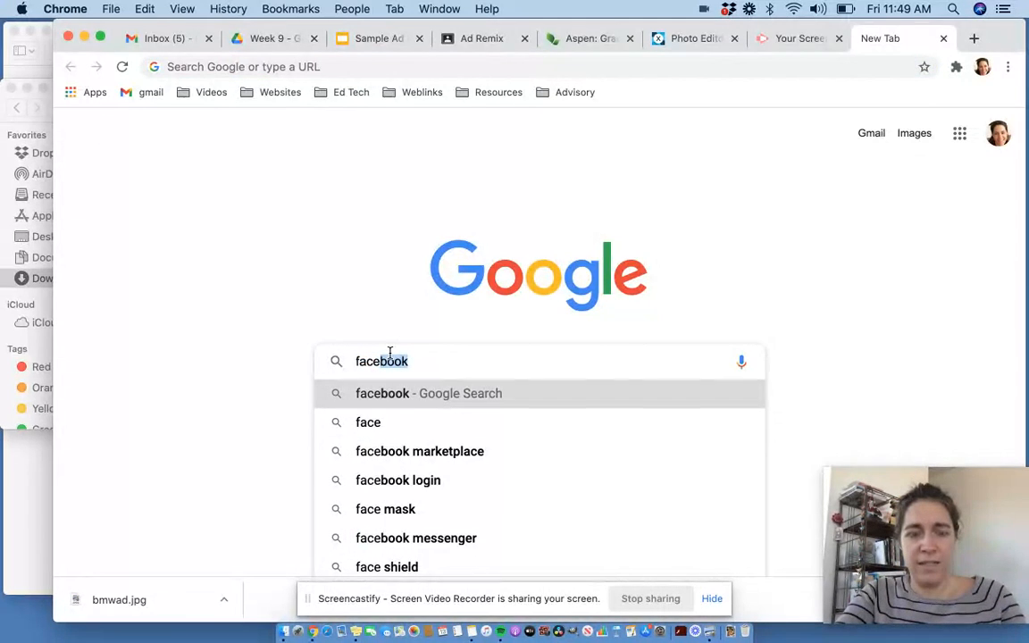
pyautogui.press('BackSpace')
pyautogui.write('ial e')
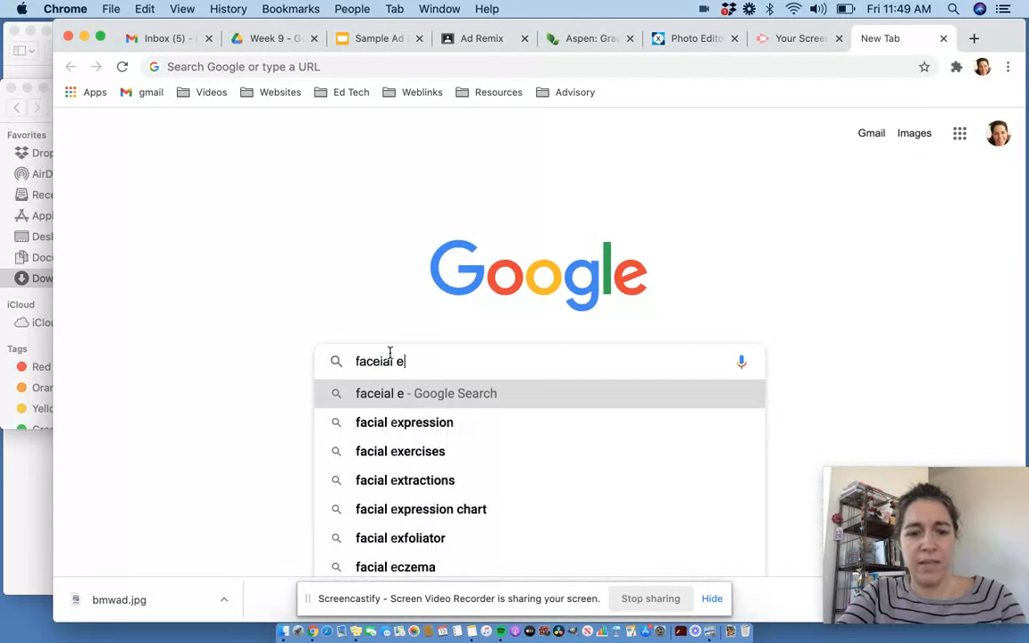
pyautogui.write('xpression dis')
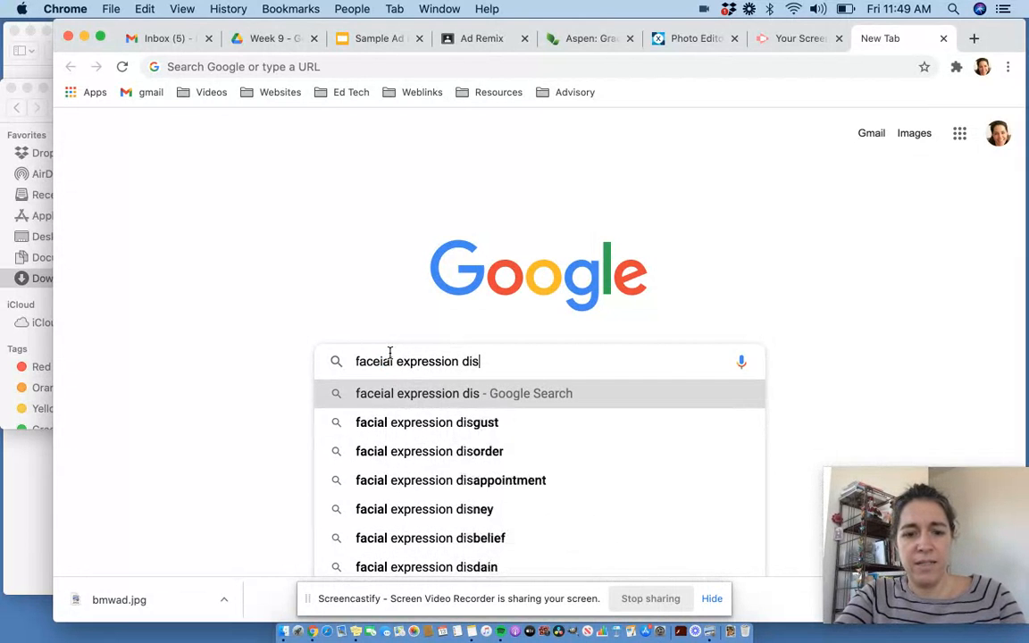
pyautogui.write('g')
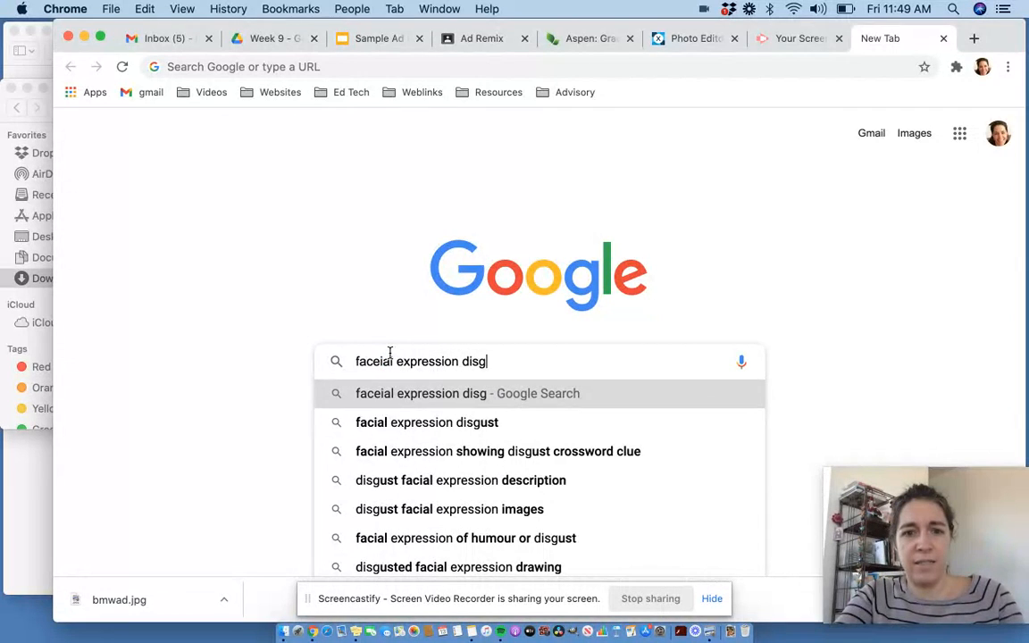
pyautogui.click(383, 427)
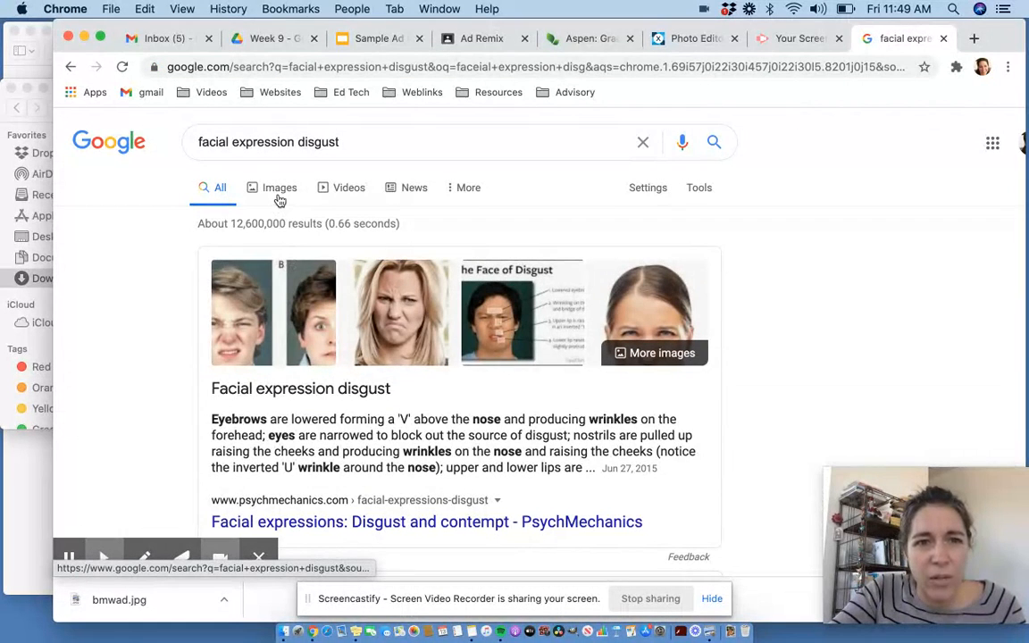
pyautogui.click(278, 189)
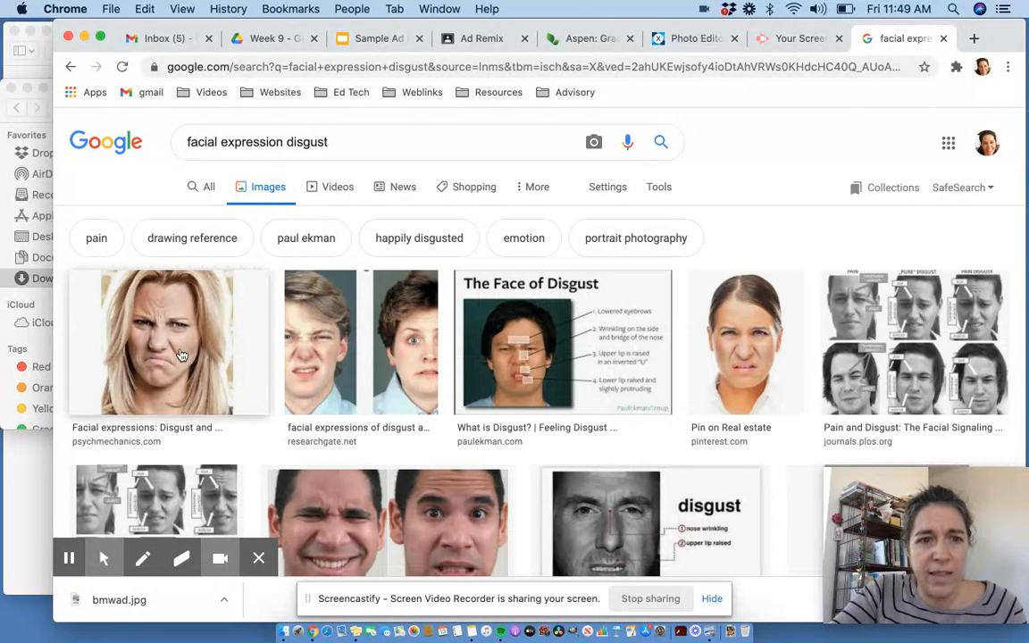
# - Scroll through the image search results to find a suitable disgusted face
pyautogui.scroll(-1, 369, 411)
pyautogui.scroll(-2, 370, 409)
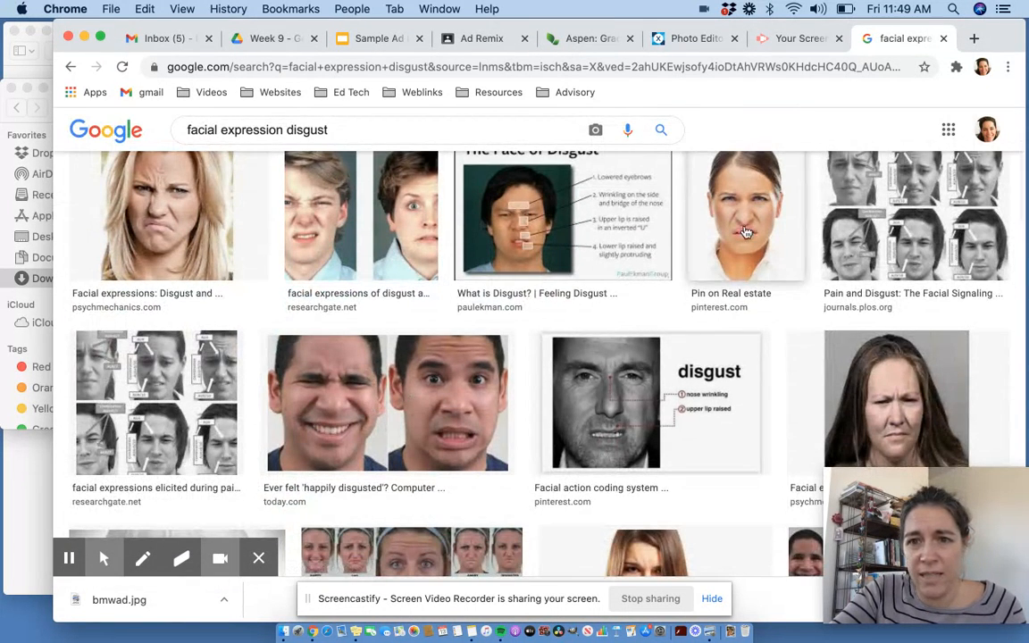
pyautogui.scroll(-2, 546, 380)
pyautogui.scroll(-5, 544, 384)
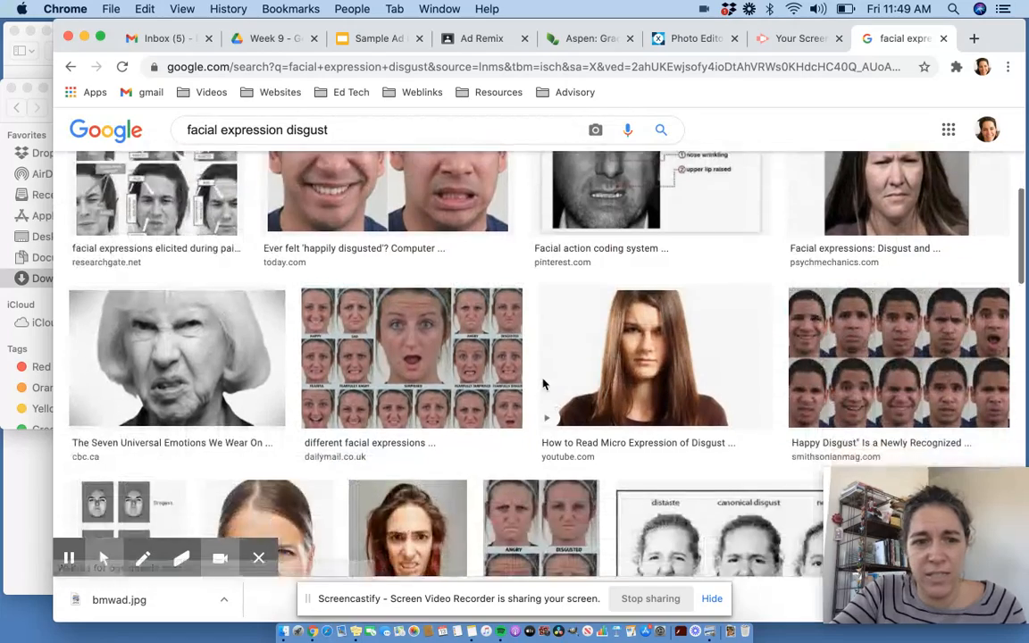
pyautogui.scroll(-4, 544, 384)
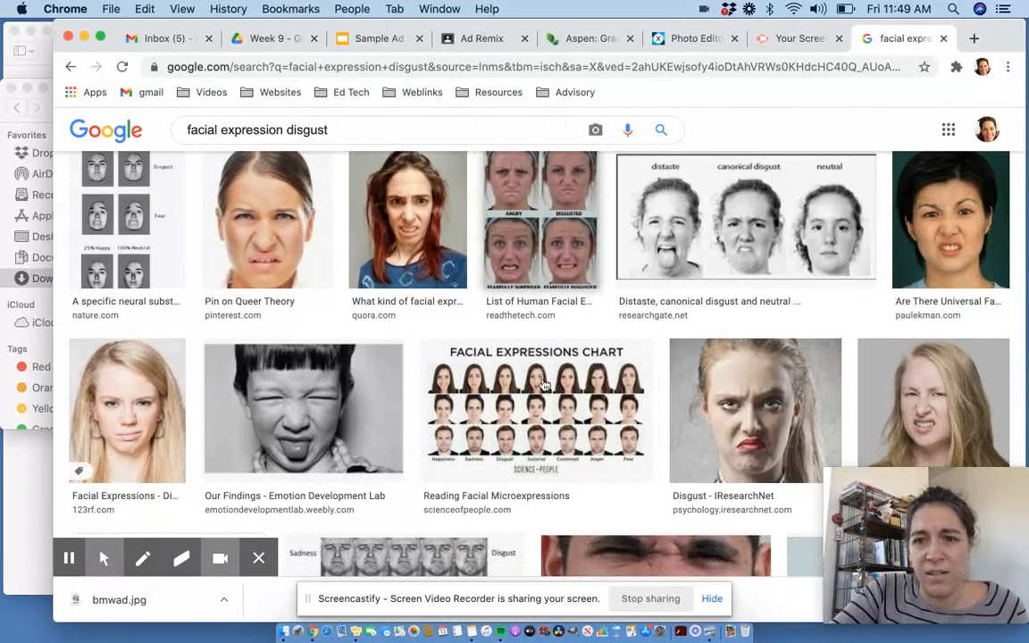
pyautogui.scroll(-3, 544, 384)
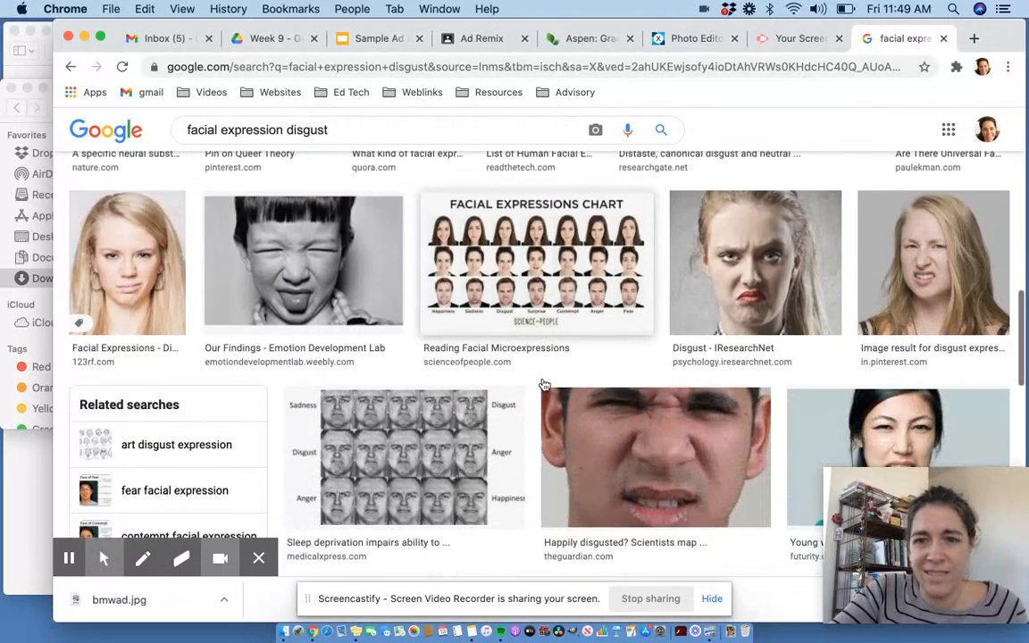
pyautogui.scroll(4, 544, 384)
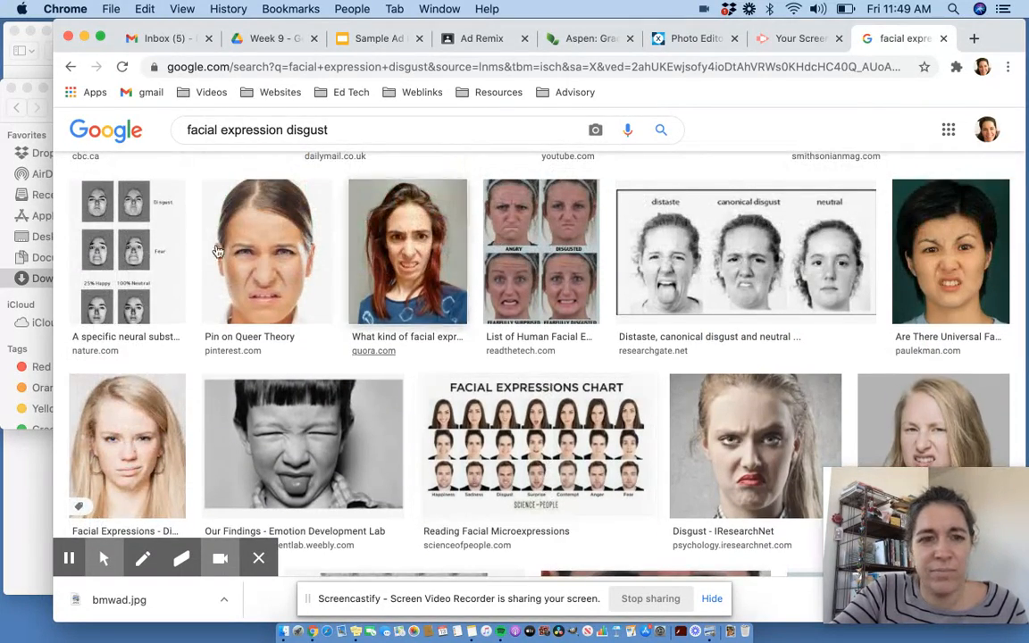
pyautogui.scroll(-6, 383, 375)
pyautogui.scroll(-4, 382, 375)
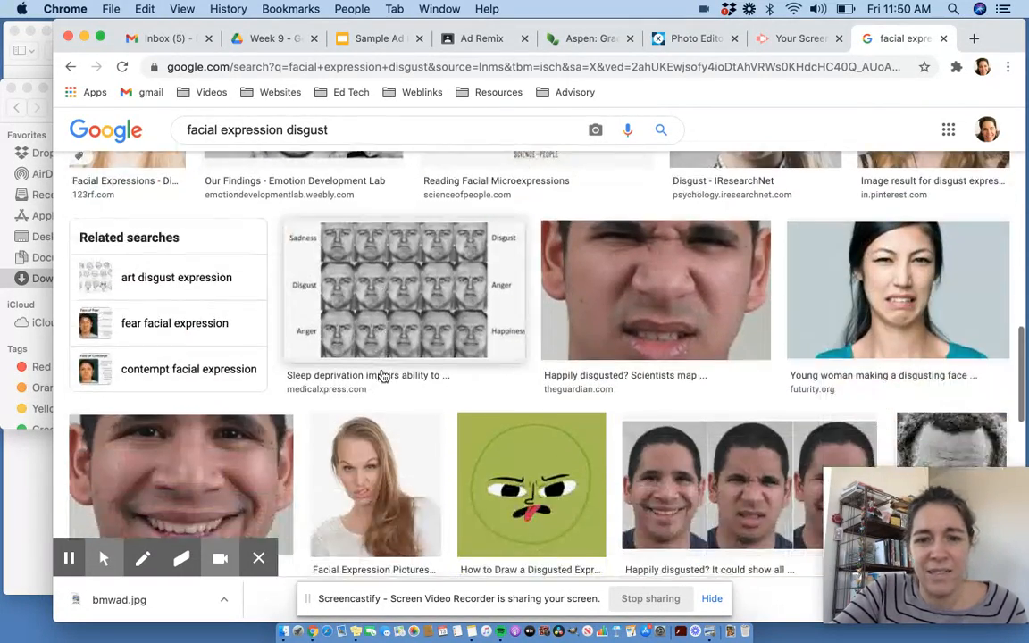
pyautogui.scroll(2, 382, 376)
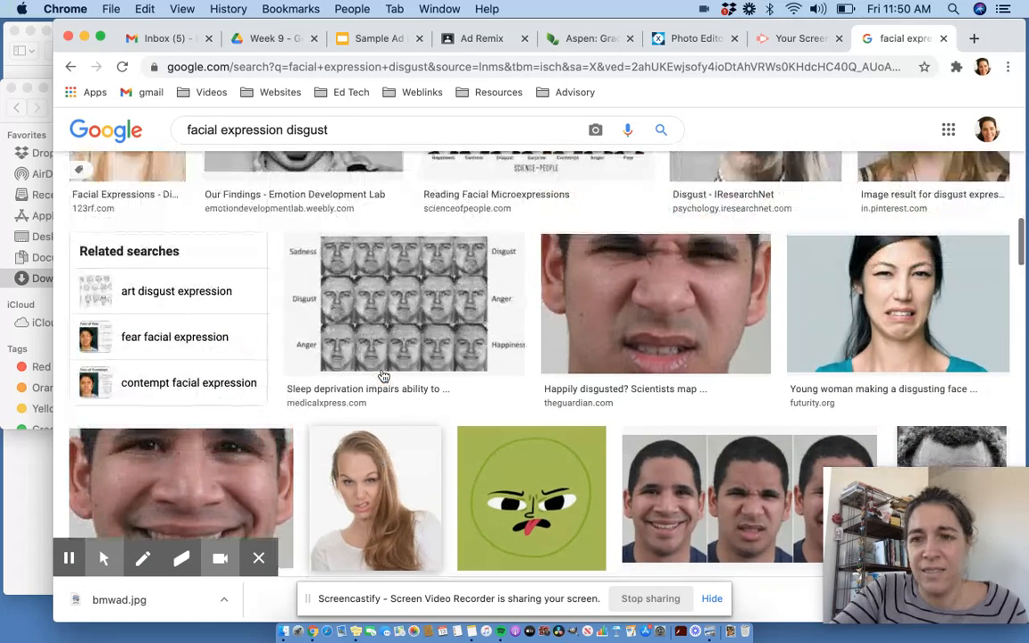
# - Save the futurity.org photo of a young woman making a disgusted face to Downloads as yuckface
pyautogui.click(886, 308)
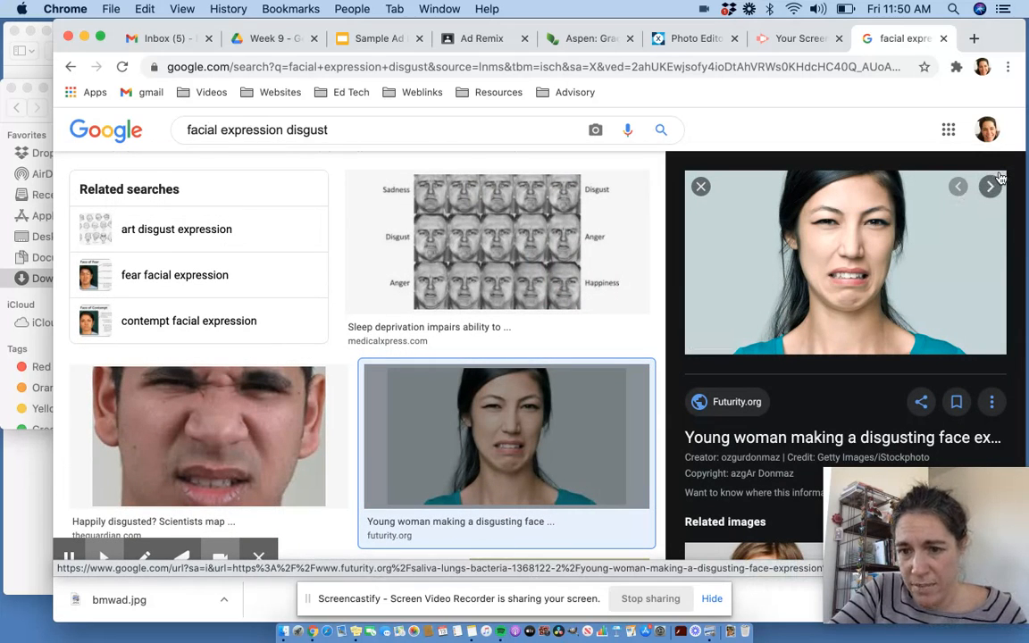
pyautogui.rightClick(811, 268)
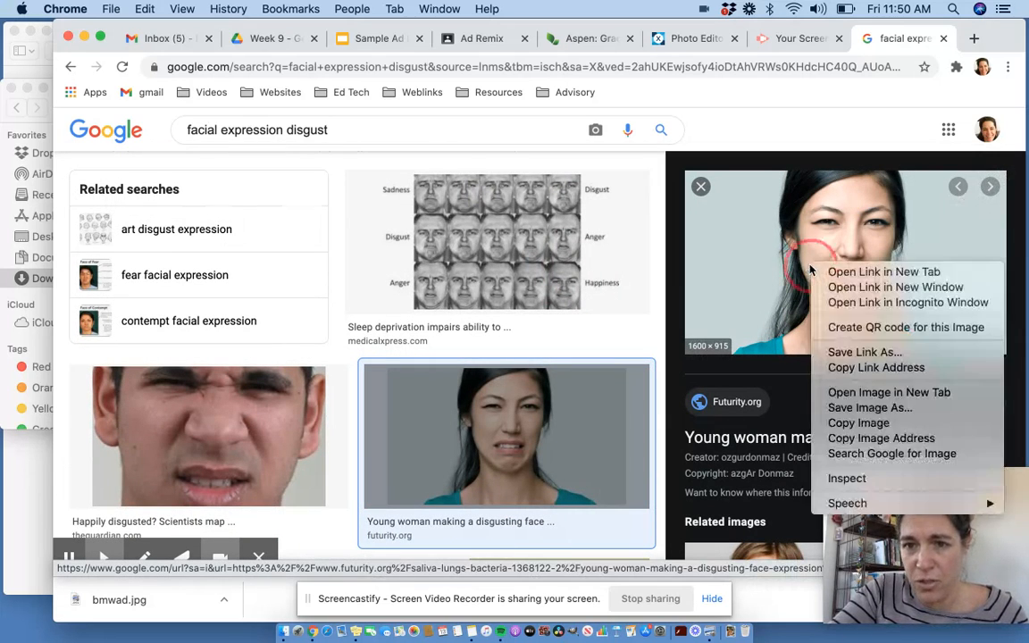
pyautogui.click(842, 410)
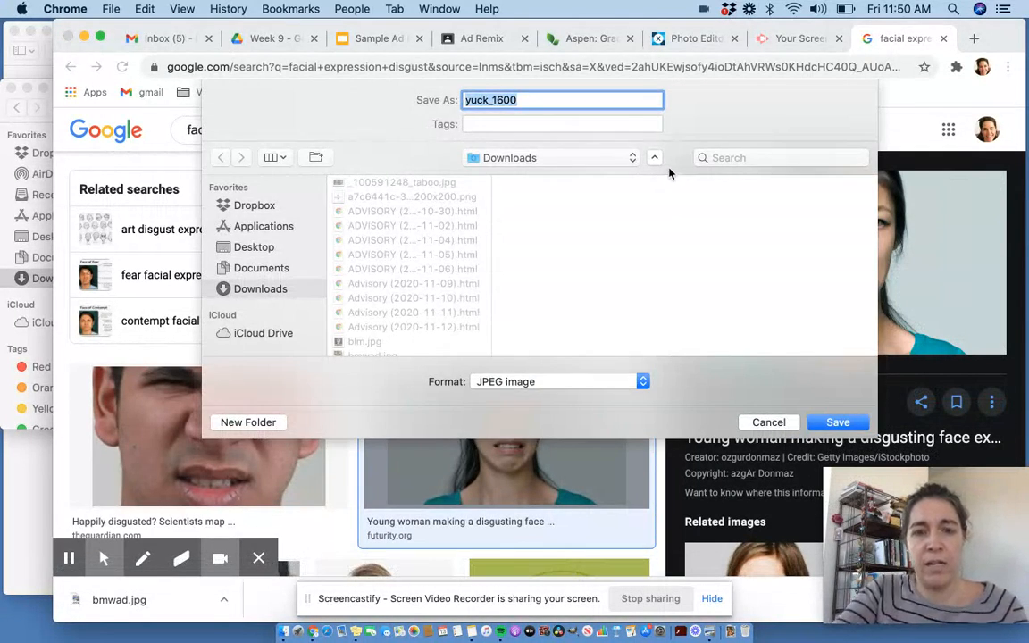
pyautogui.write('yuckface')
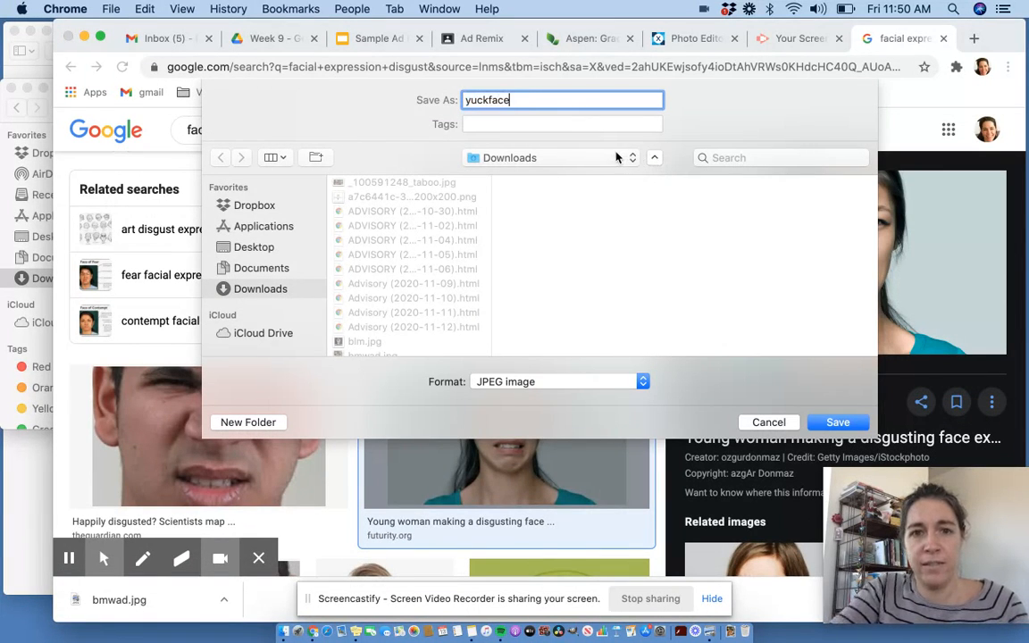
pyautogui.click(837, 422)
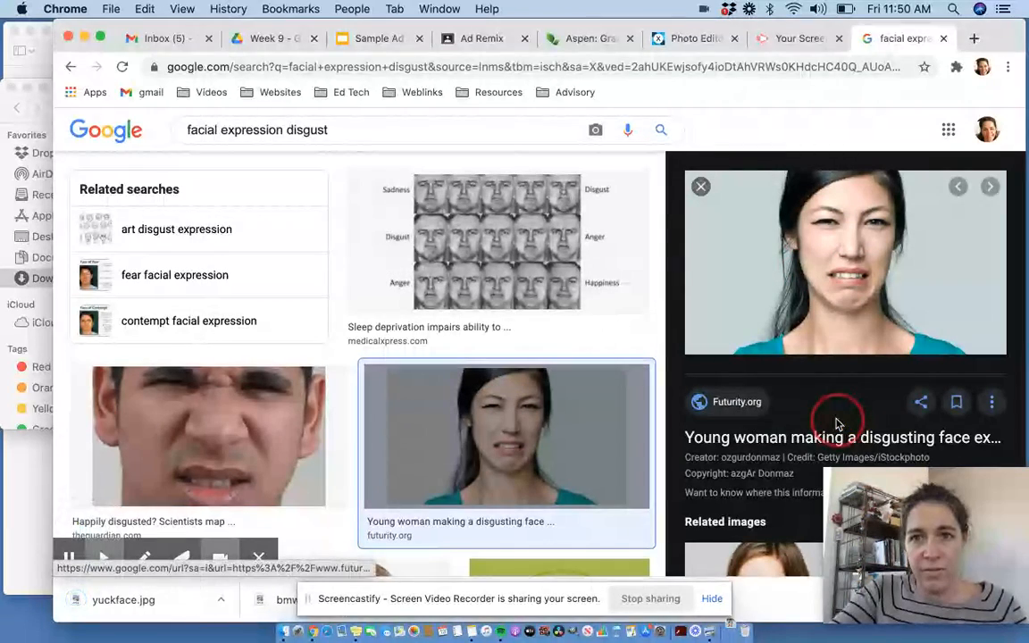
# - Return to the photo editor and add yuckface.jpg from Downloads as a new layer in the current document
pyautogui.click(691, 40)
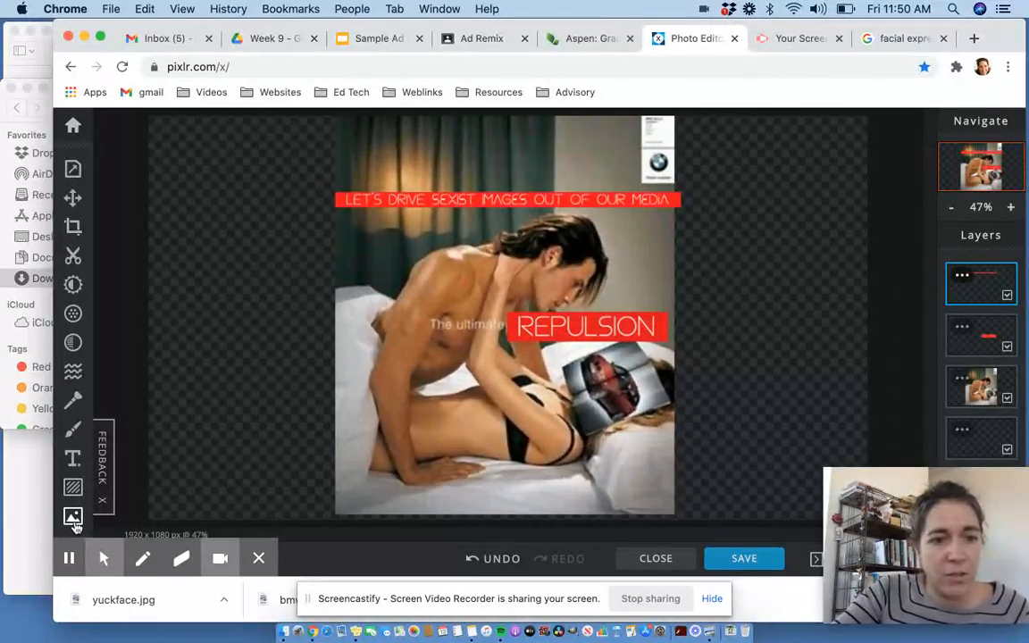
pyautogui.click(73, 518)
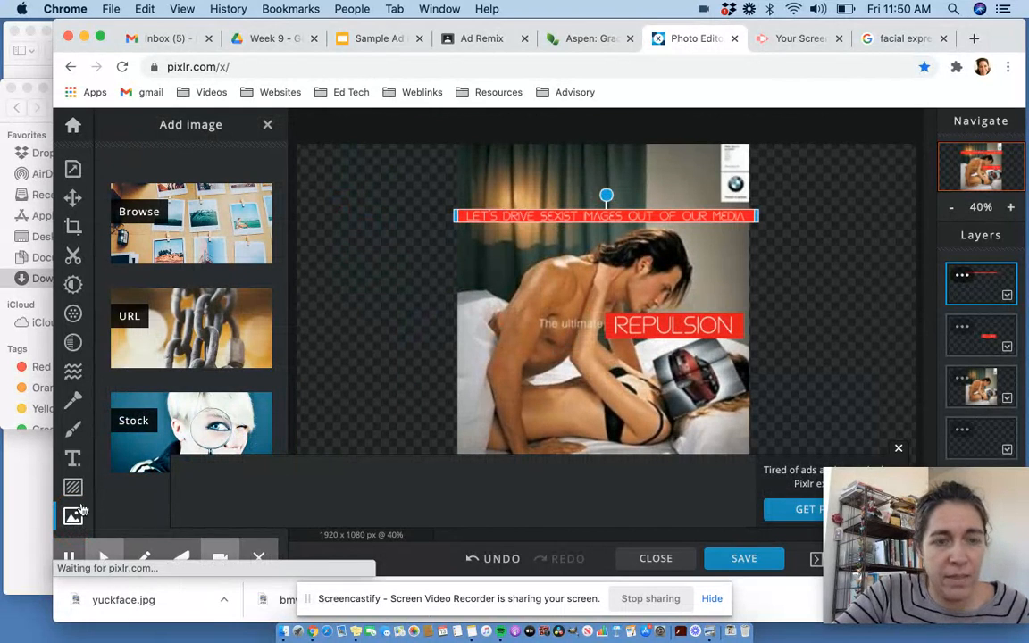
pyautogui.click(149, 227)
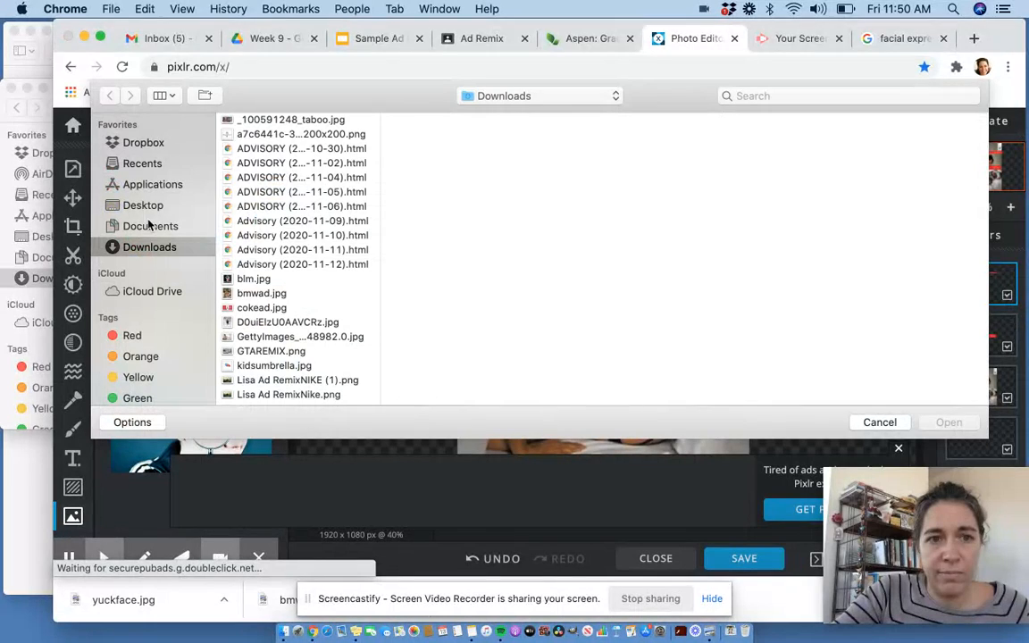
pyautogui.scroll(-5, 250, 228)
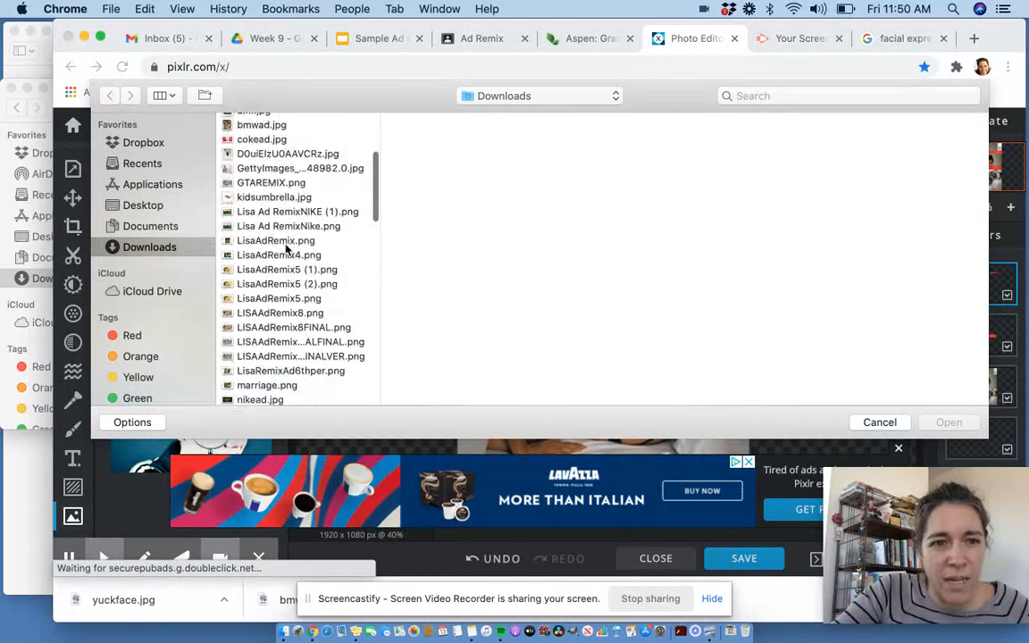
pyautogui.scroll(-10, 286, 250)
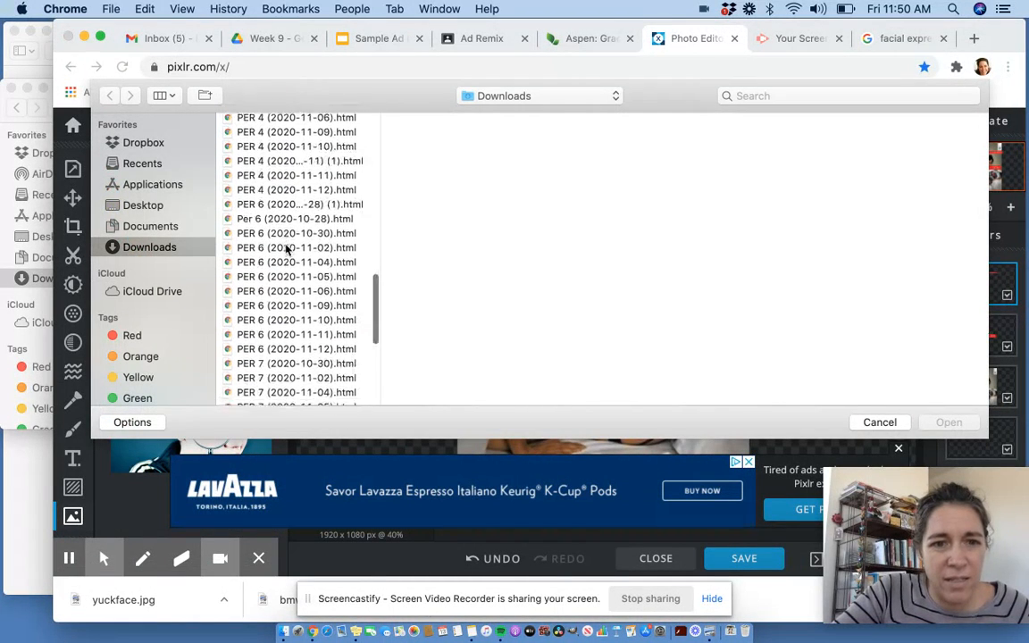
pyautogui.scroll(-5, 286, 250)
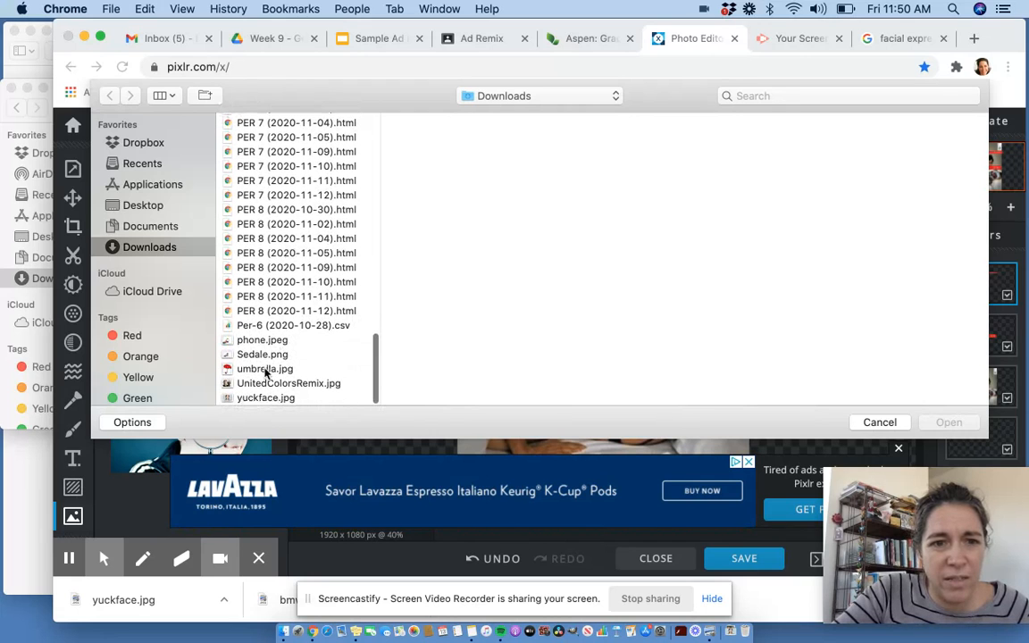
pyautogui.click(263, 399)
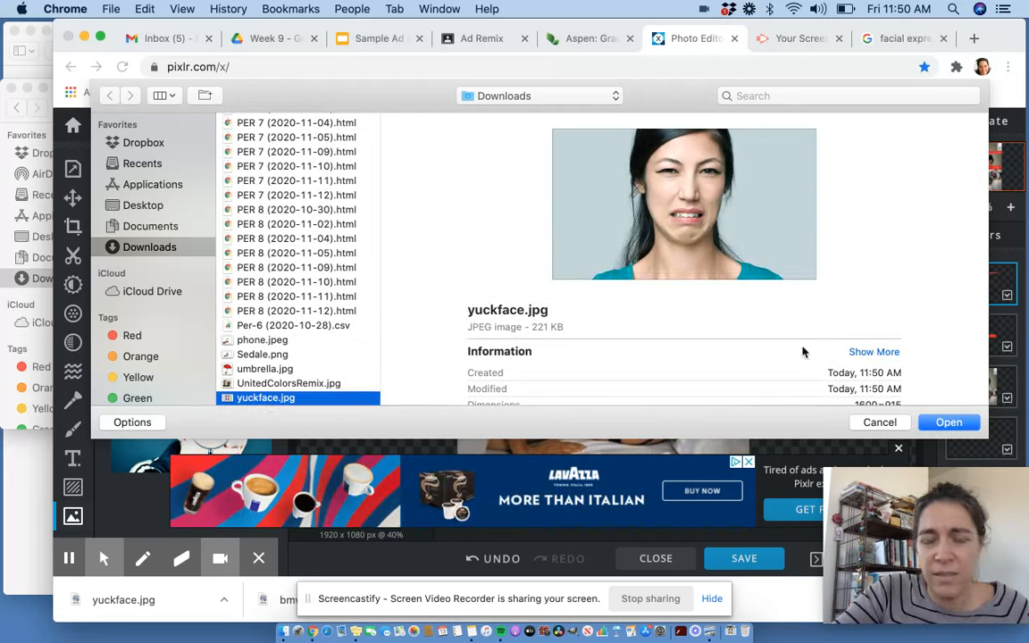
pyautogui.click(944, 422)
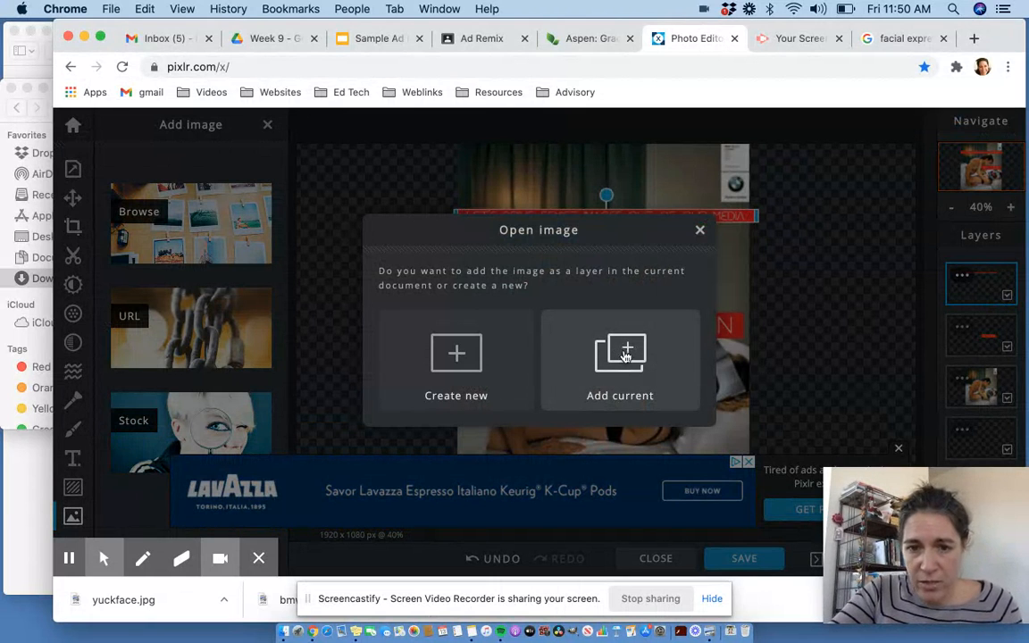
pyautogui.click(626, 354)
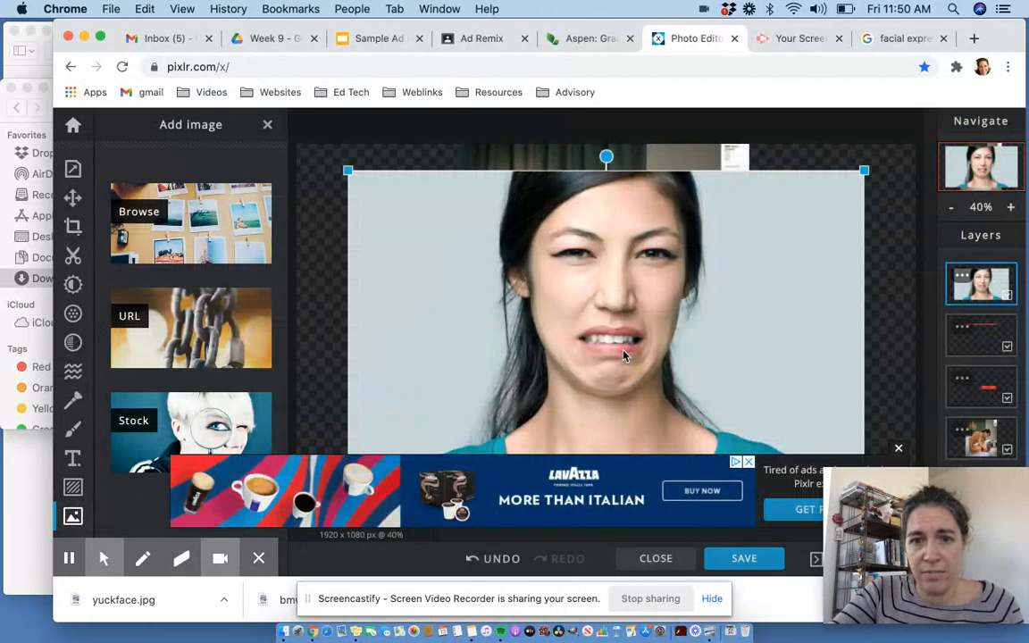
# - Cut out the woman's head with the lasso cutout in Remove mode, then invert the cutout to keep only the head
pyautogui.click(900, 449)
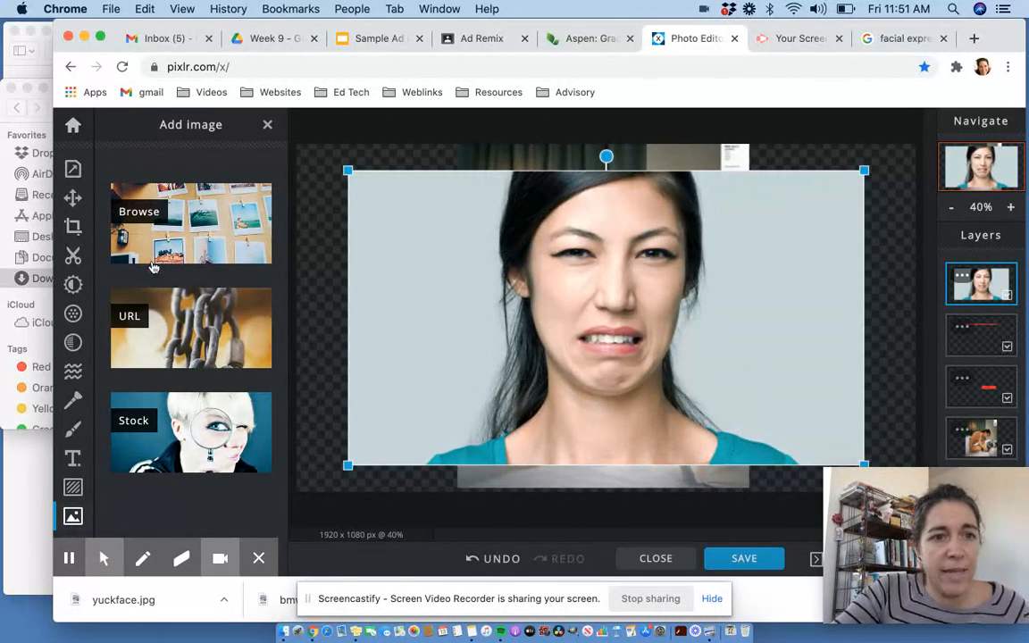
pyautogui.click(74, 257)
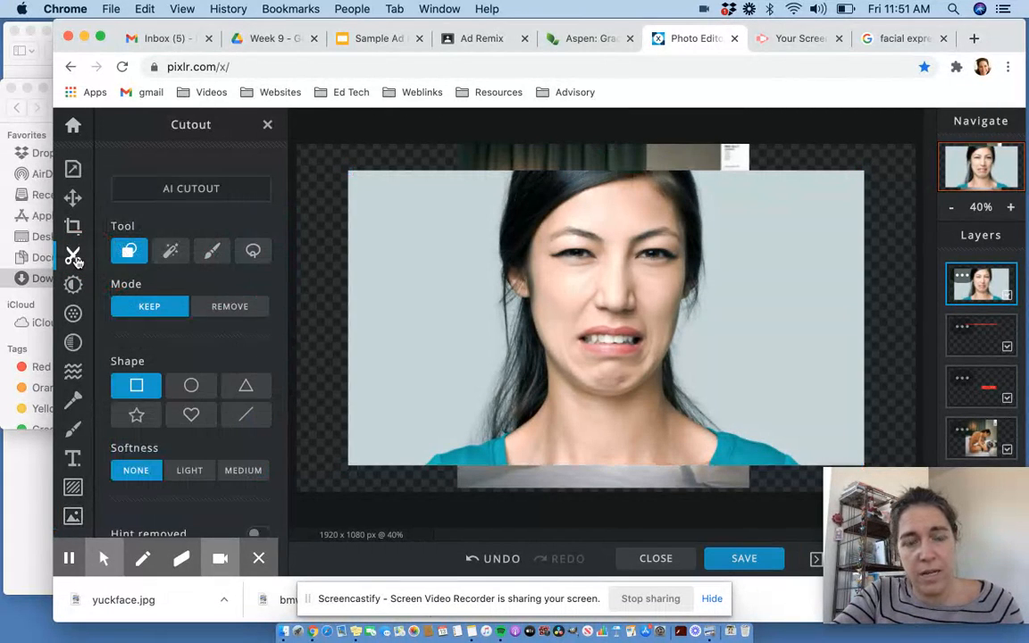
pyautogui.click(254, 253)
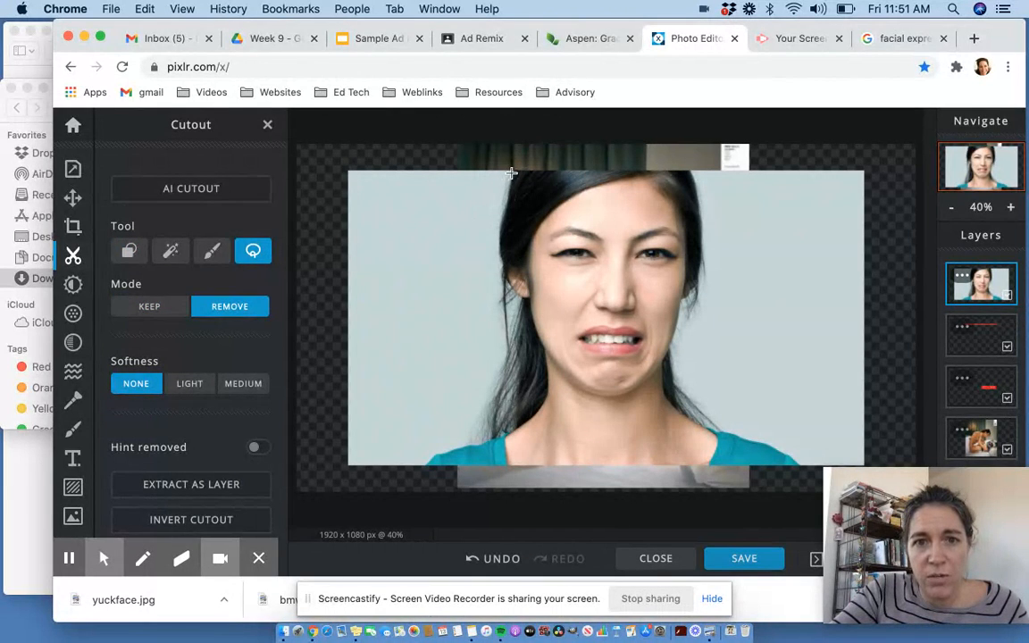
pyautogui.moveTo(510, 173)
pyautogui.mouseDown()
pyautogui.moveTo(497, 255)
pyautogui.moveTo(513, 298)
pyautogui.moveTo(510, 339)
pyautogui.moveTo(479, 417)
pyautogui.moveTo(428, 462)
pyautogui.moveTo(777, 459)
pyautogui.moveTo(687, 412)
pyautogui.moveTo(670, 341)
pyautogui.moveTo(694, 301)
pyautogui.moveTo(703, 225)
pyautogui.moveTo(684, 180)
pyautogui.moveTo(509, 174)
pyautogui.mouseUp()
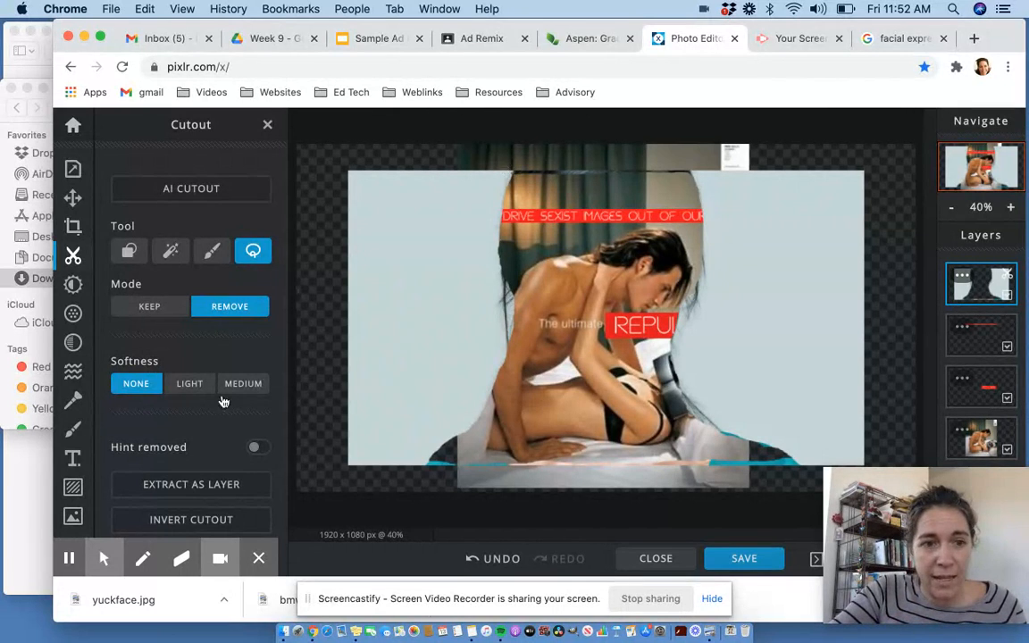
pyautogui.scroll(-2, 222, 413)
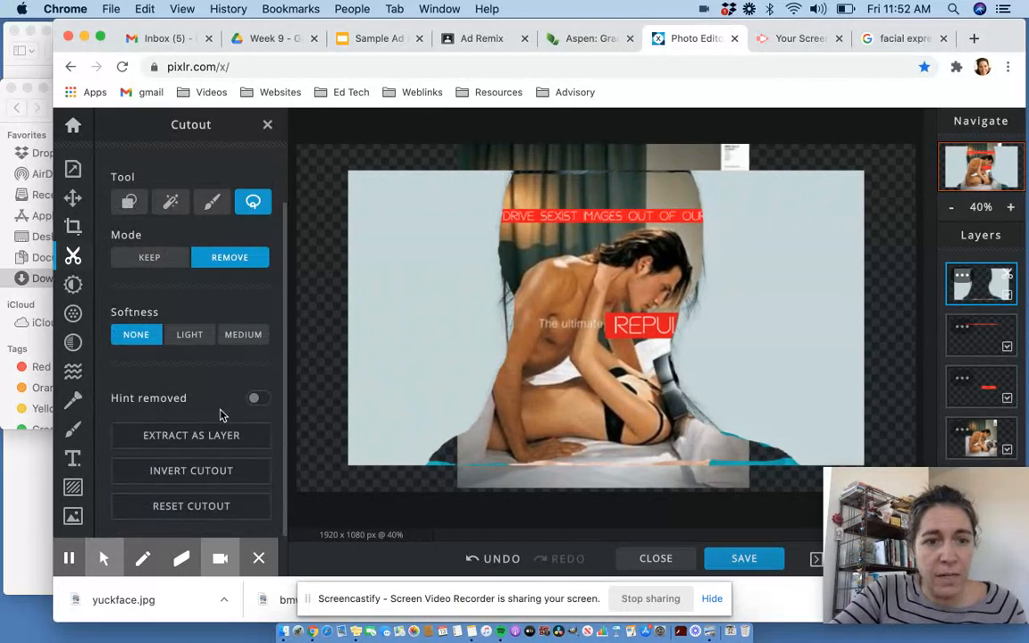
pyautogui.click(188, 480)
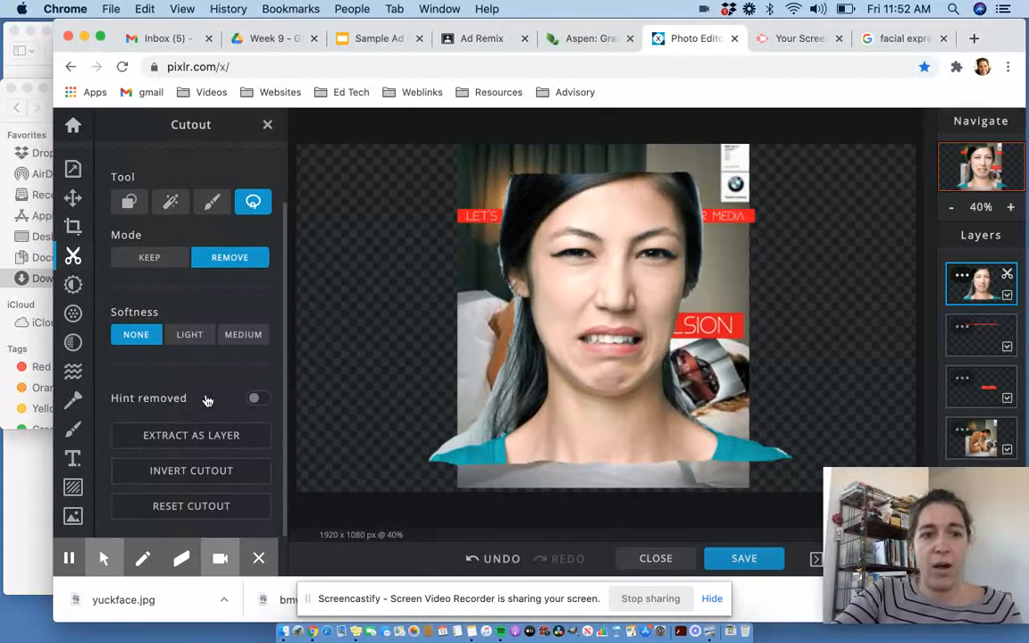
# - Scale the face layer to about 530 by 303 px, rotate it and place it over the model's face
pyautogui.click(74, 201)
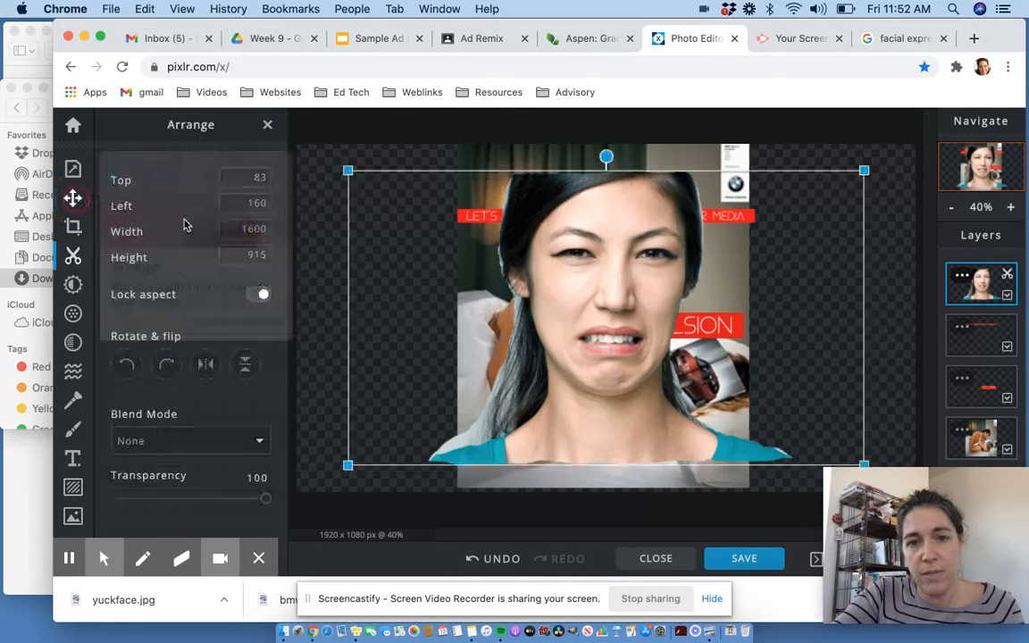
pyautogui.moveTo(349, 170); pyautogui.dragTo(639, 288)
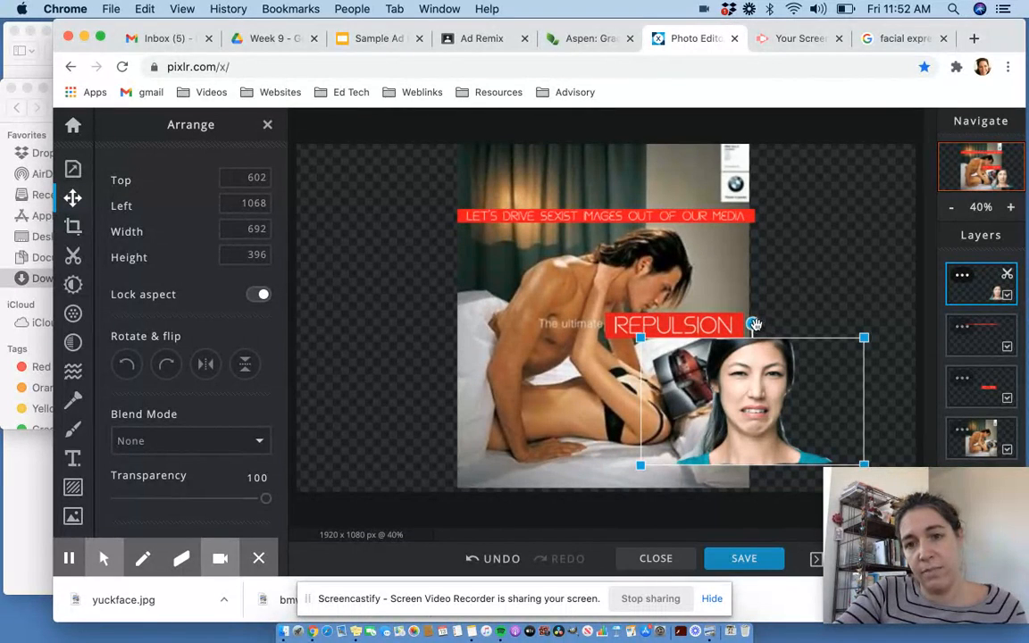
pyautogui.moveTo(752, 324); pyautogui.dragTo(841, 349)
pyautogui.moveTo(775, 390); pyautogui.dragTo(710, 382)
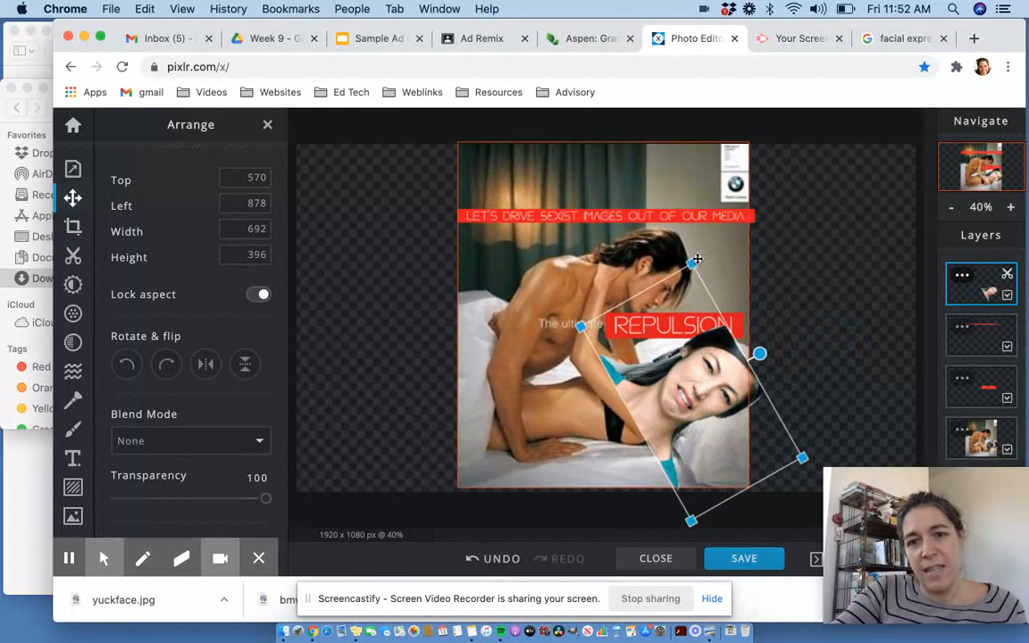
pyautogui.moveTo(688, 264); pyautogui.dragTo(699, 332)
pyautogui.moveTo(688, 404); pyautogui.dragTo(702, 349)
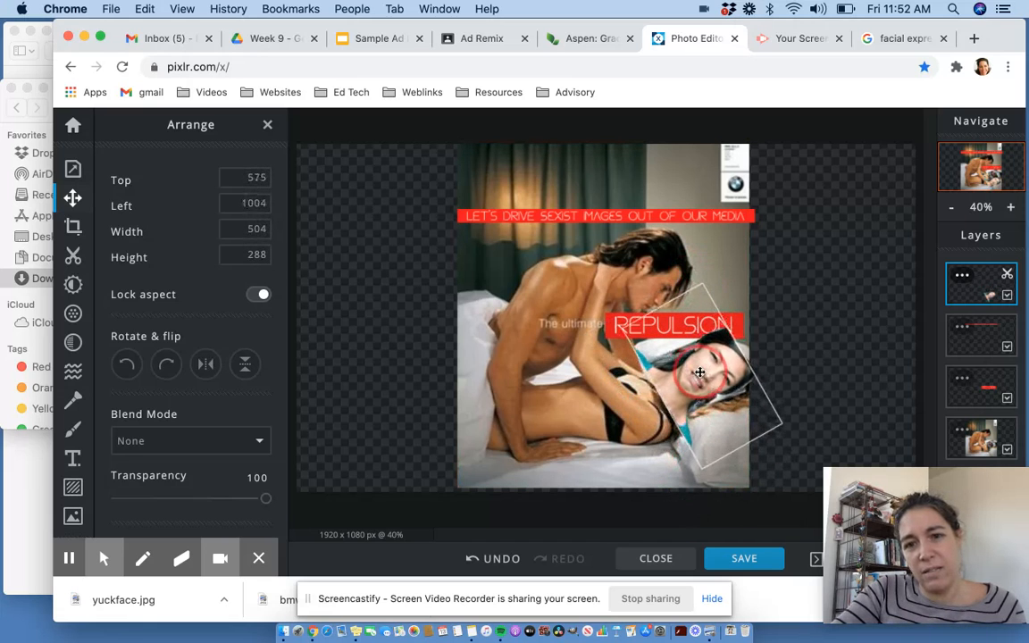
pyautogui.moveTo(703, 284); pyautogui.dragTo(704, 274)
pyautogui.moveTo(720, 372); pyautogui.dragTo(724, 375)
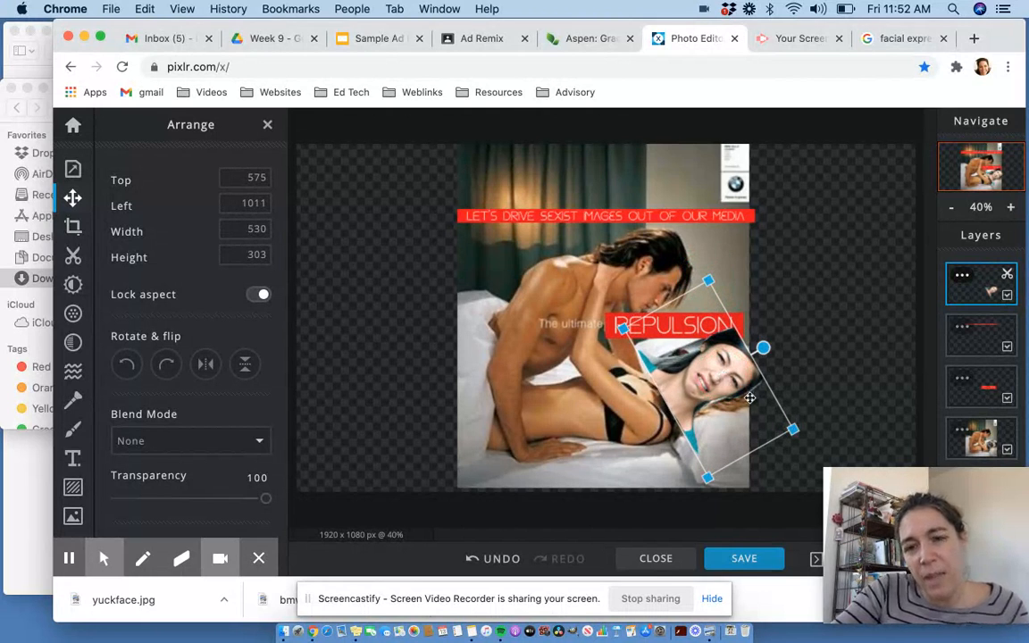
pyautogui.click(588, 400)
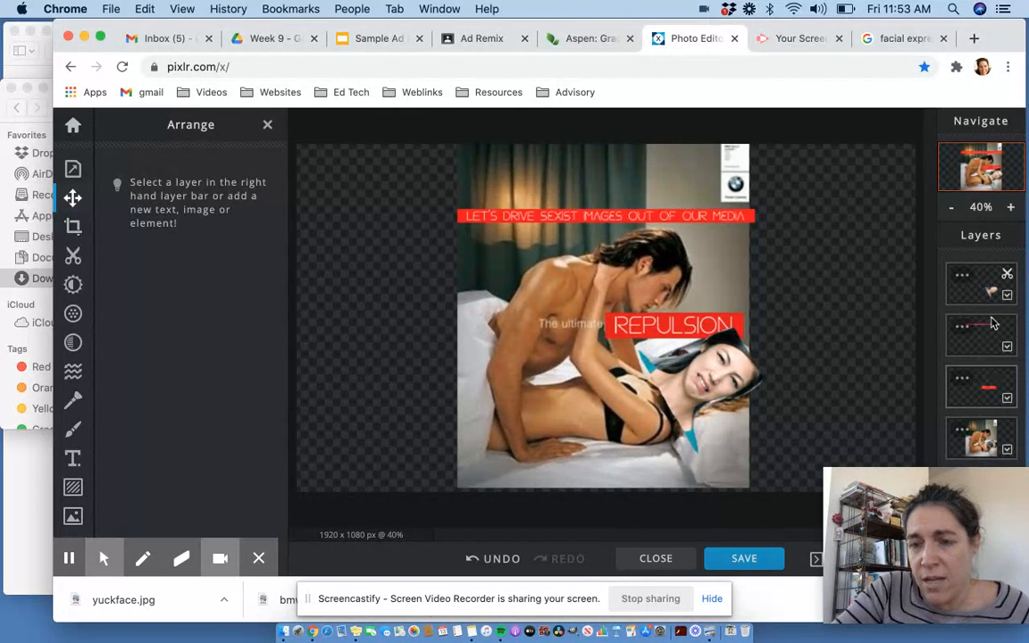
# - Move the face layer below the two text layers in the layer stack, just above the ad
pyautogui.click(988, 281)
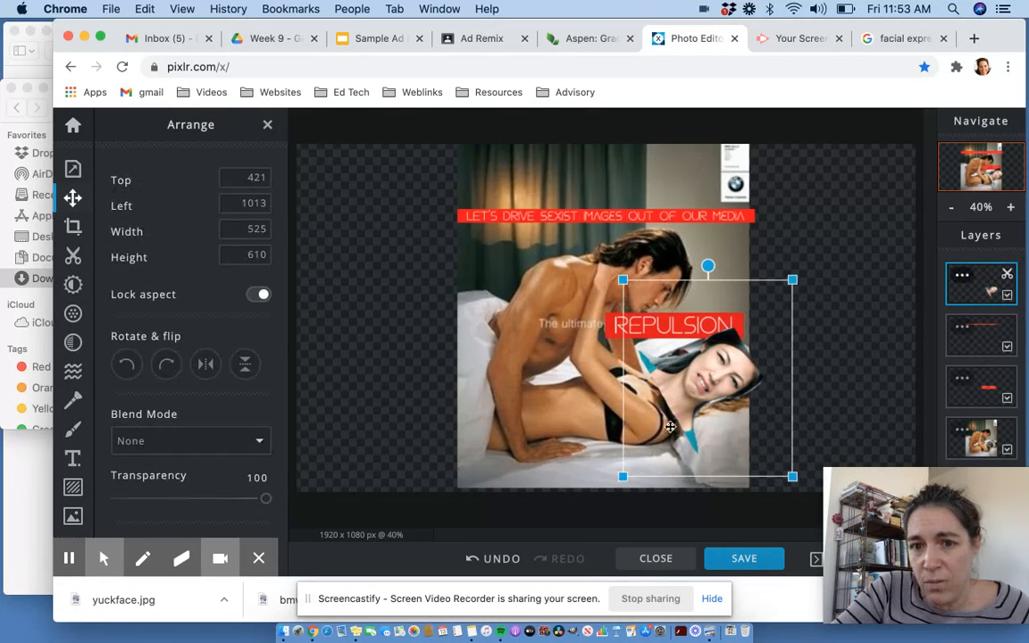
pyautogui.click(966, 302)
pyautogui.moveTo(966, 302); pyautogui.dragTo(979, 403)
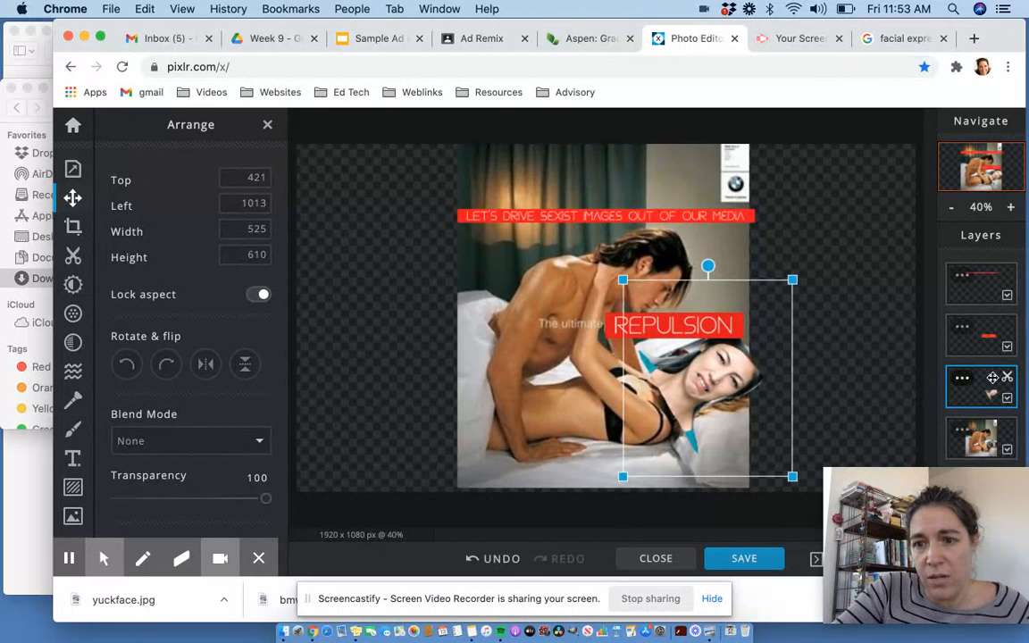
# - Select the original ad layer, open the Draw tool and sample the teal colour from the image with the eyedropper
pyautogui.click(978, 444)
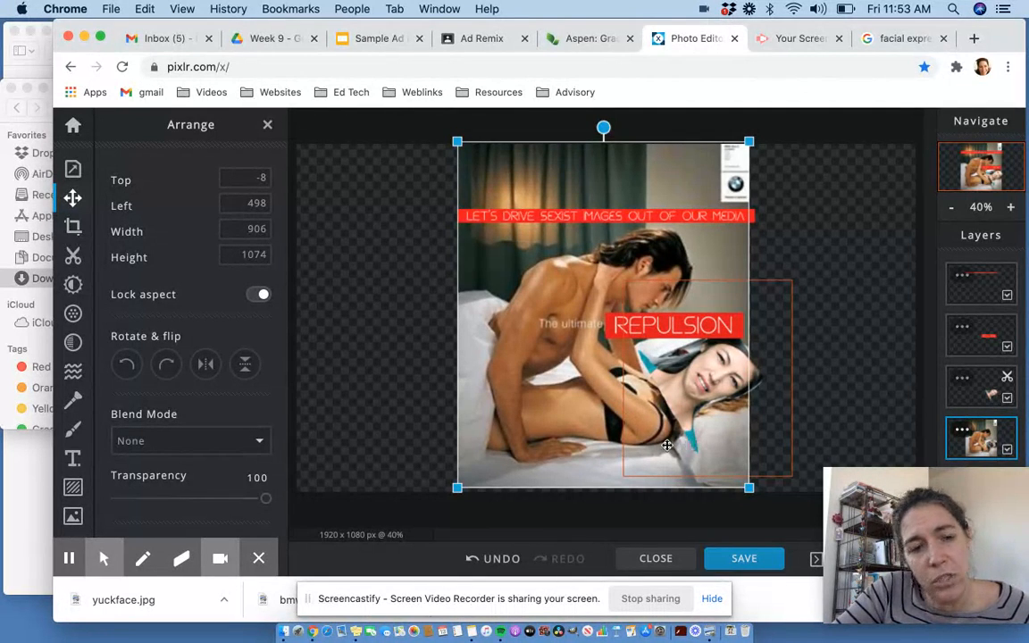
pyautogui.click(73, 435)
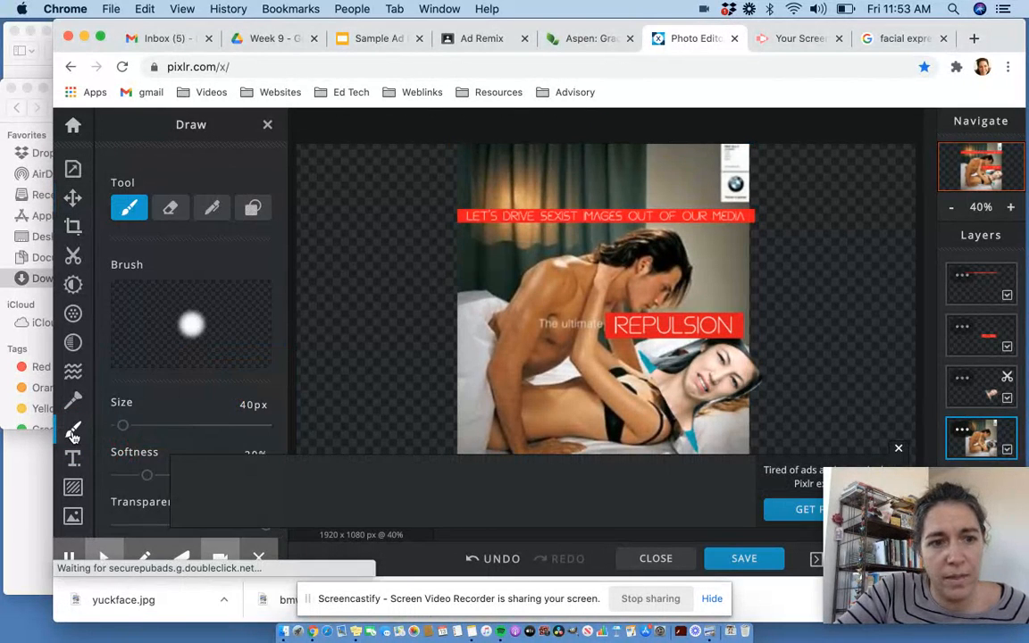
pyautogui.scroll(-2, 167, 384)
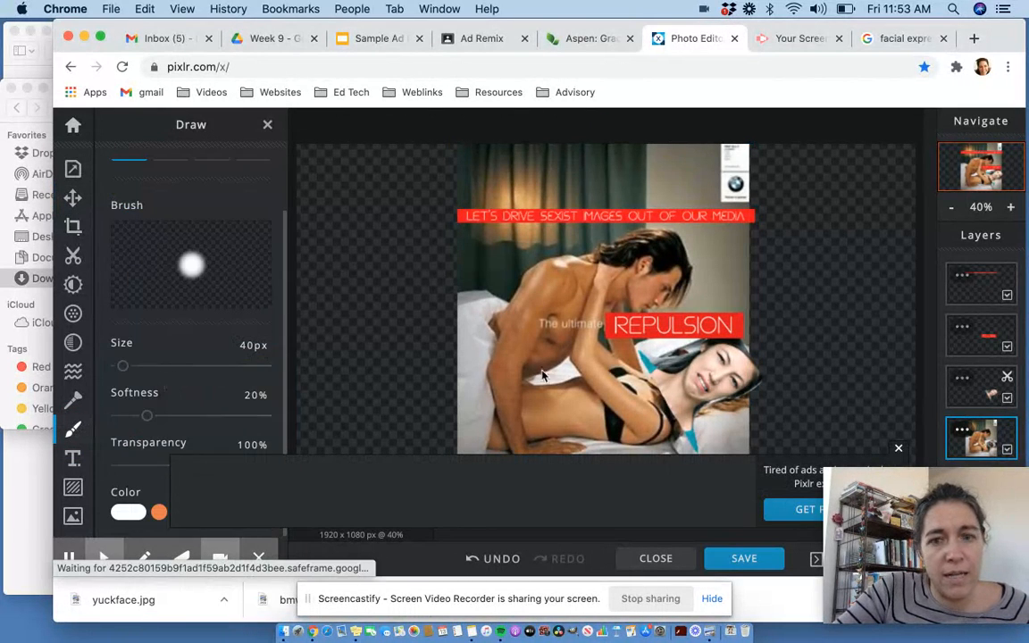
pyautogui.click(899, 449)
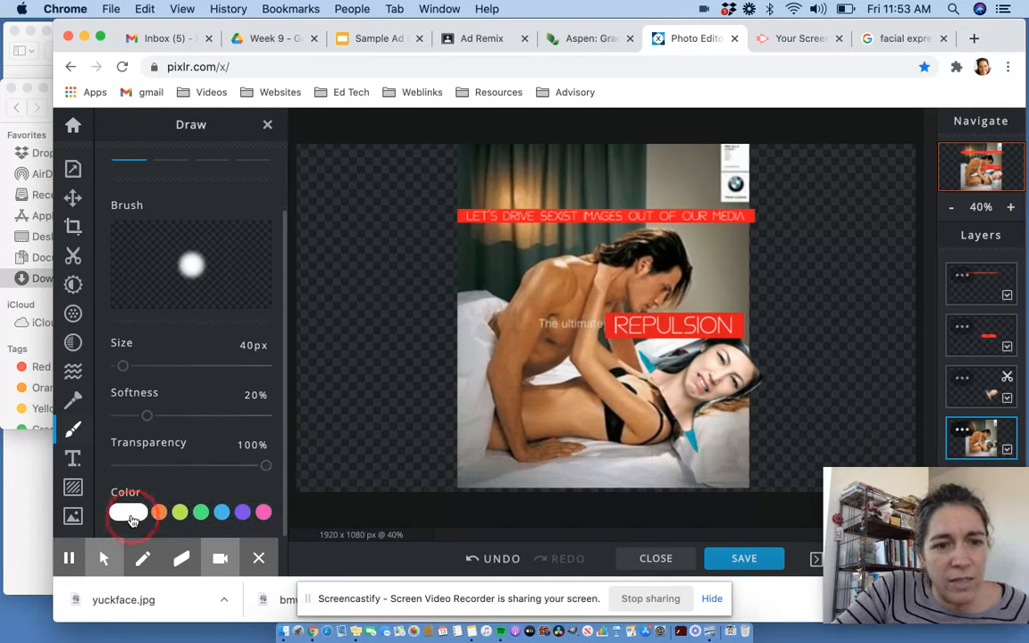
pyautogui.click(129, 511)
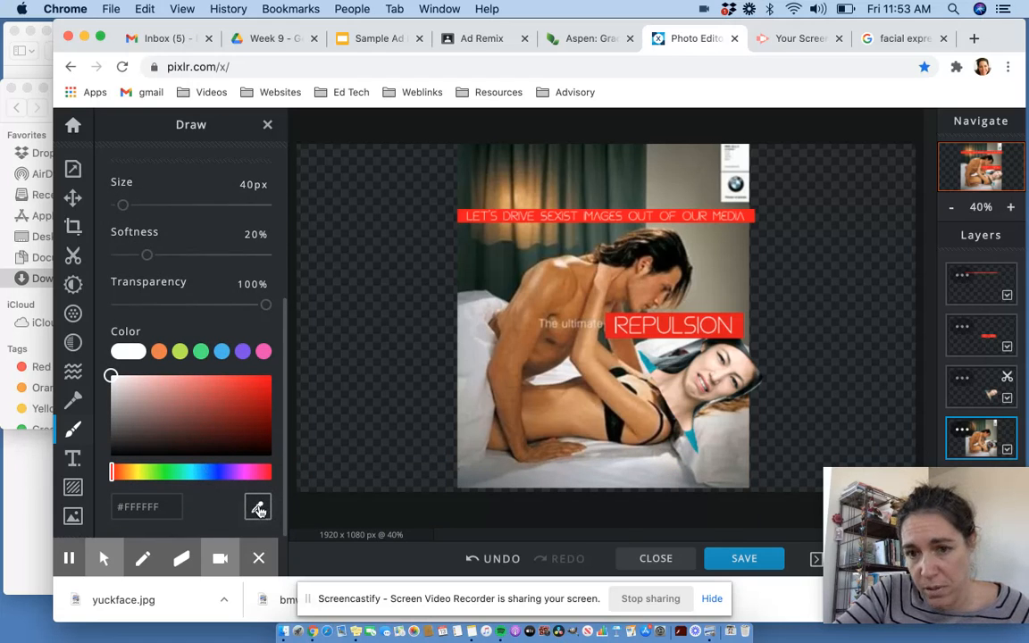
pyautogui.click(258, 509)
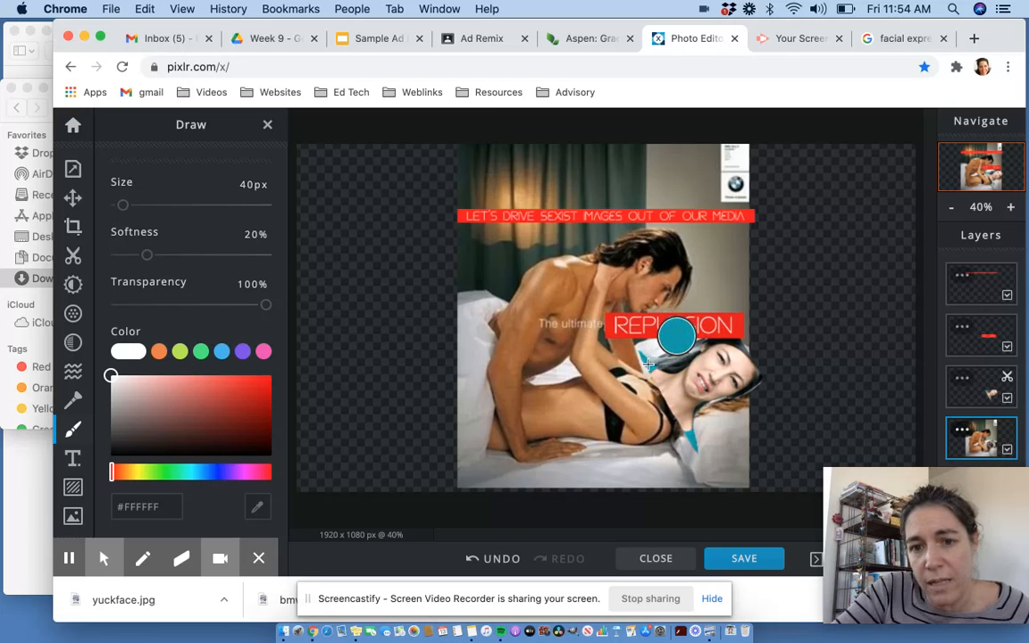
pyautogui.click(650, 363)
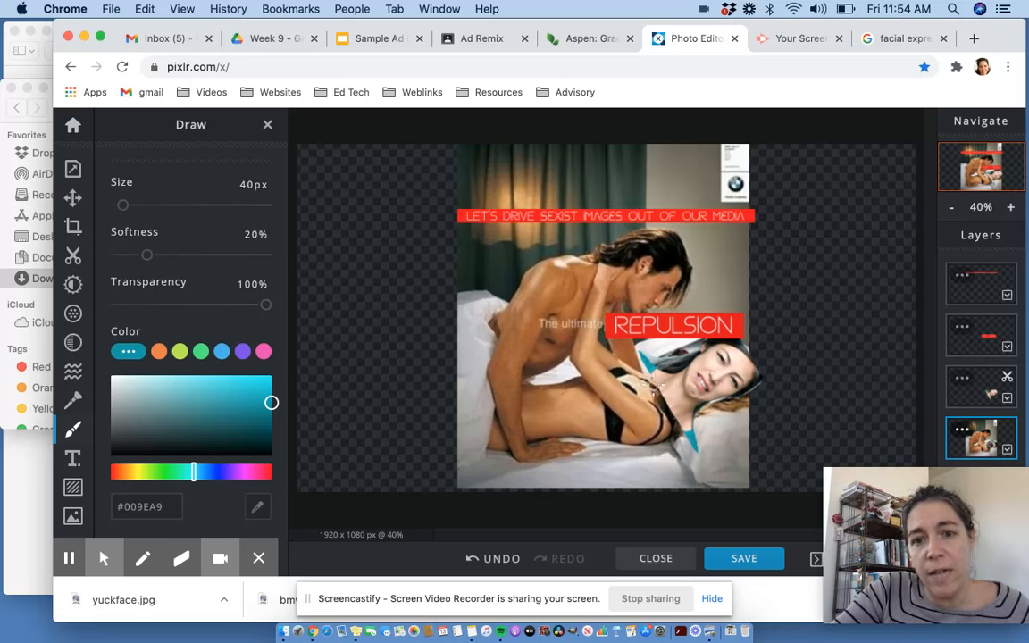
# - Paint teal brush strokes over the woman's body at 40 px brush size
pyautogui.moveTo(650, 384)
pyautogui.mouseDown()
pyautogui.moveTo(615, 371)
pyautogui.moveTo(658, 395)
pyautogui.moveTo(640, 357)
pyautogui.moveTo(640, 372)
pyautogui.moveTo(630, 364)
pyautogui.moveTo(658, 402)
pyautogui.mouseUp()
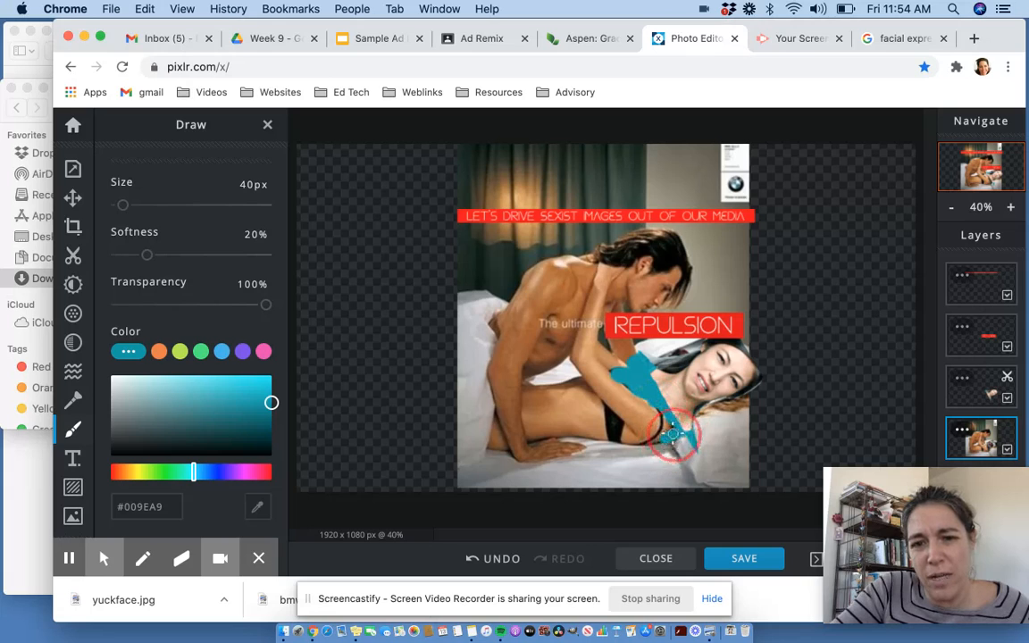
pyautogui.moveTo(653, 410); pyautogui.dragTo(663, 423)
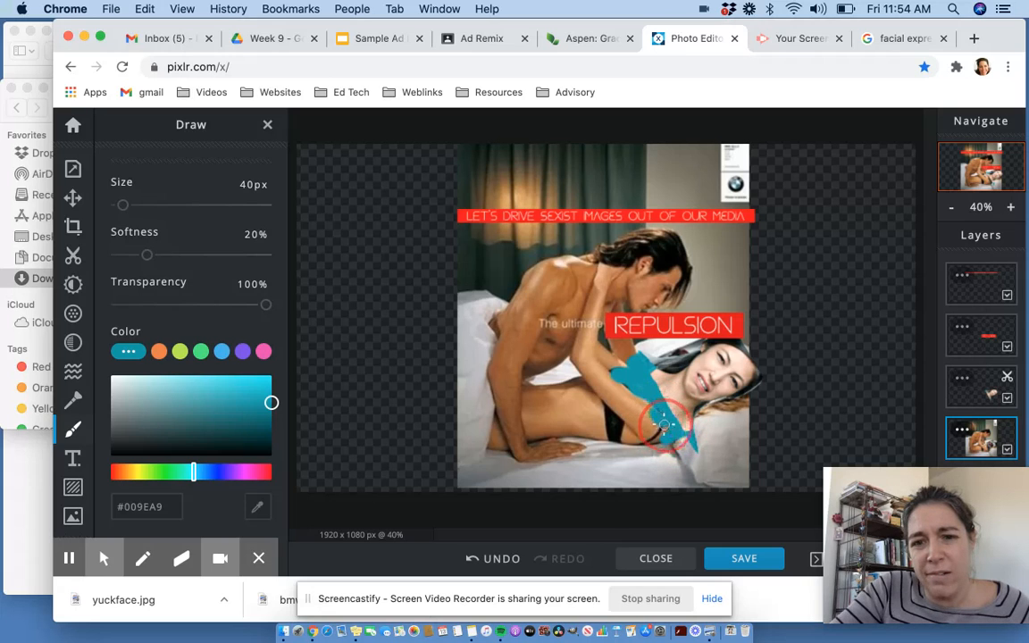
pyautogui.moveTo(638, 440)
pyautogui.mouseDown()
pyautogui.moveTo(636, 401)
pyautogui.moveTo(661, 415)
pyautogui.moveTo(639, 409)
pyautogui.moveTo(631, 421)
pyautogui.moveTo(663, 425)
pyautogui.moveTo(632, 429)
pyautogui.moveTo(646, 396)
pyautogui.moveTo(617, 373)
pyautogui.mouseUp()
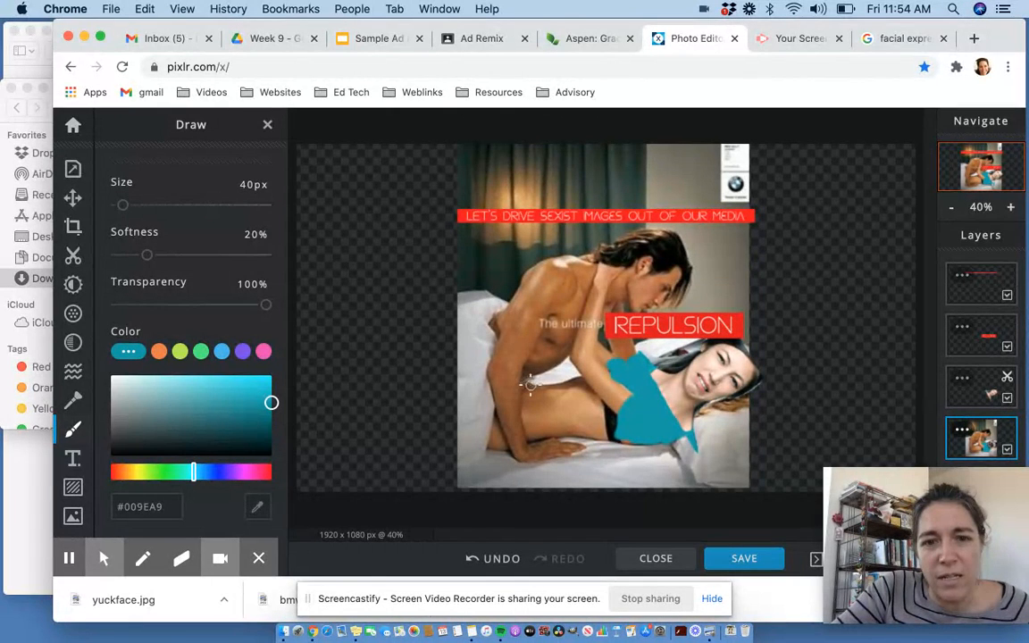
pyautogui.moveTo(527, 384)
pyautogui.mouseDown()
pyautogui.moveTo(581, 383)
pyautogui.moveTo(633, 439)
pyautogui.moveTo(547, 431)
pyautogui.mouseUp()
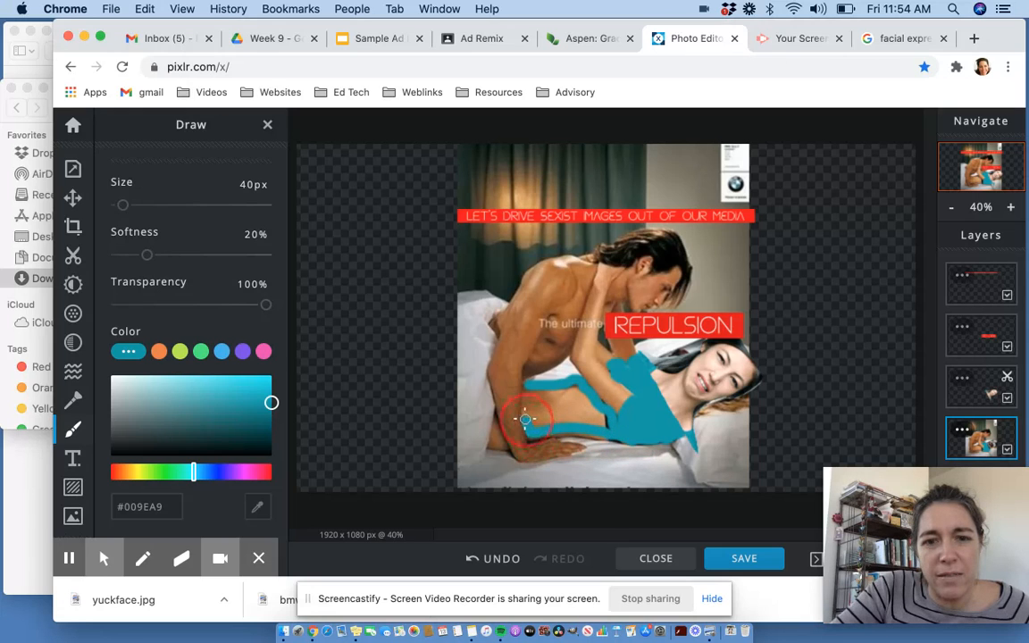
pyautogui.moveTo(522, 404)
pyautogui.mouseDown()
pyautogui.moveTo(528, 390)
pyautogui.moveTo(572, 383)
pyautogui.mouseUp()
# - Enlarge the brush to 118 px and fill in the rest of the body area with teal
pyautogui.scroll(5, 161, 278)
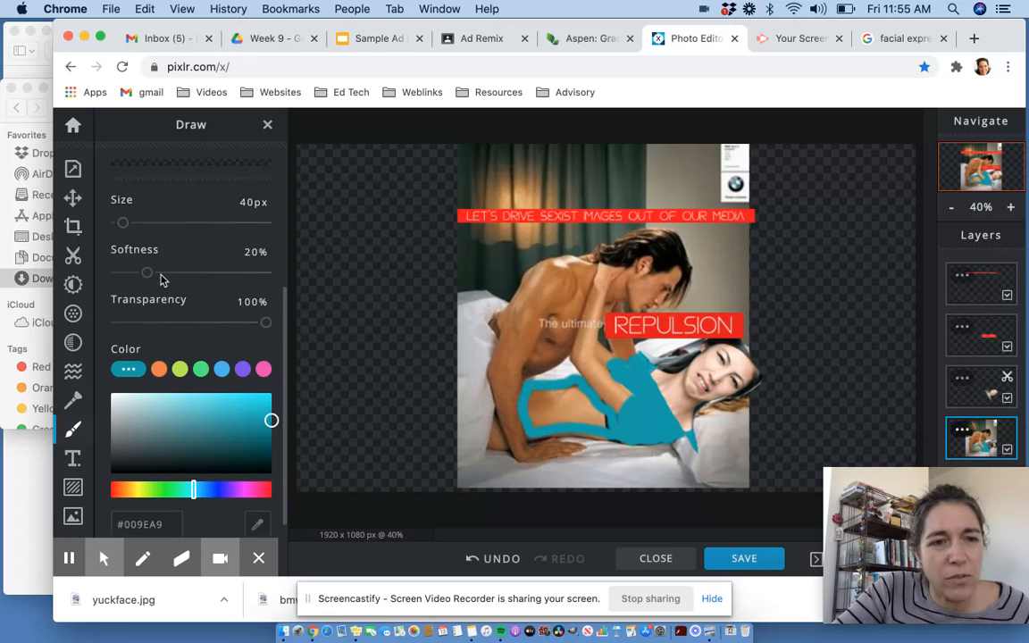
pyautogui.moveTo(124, 419); pyautogui.dragTo(127, 417)
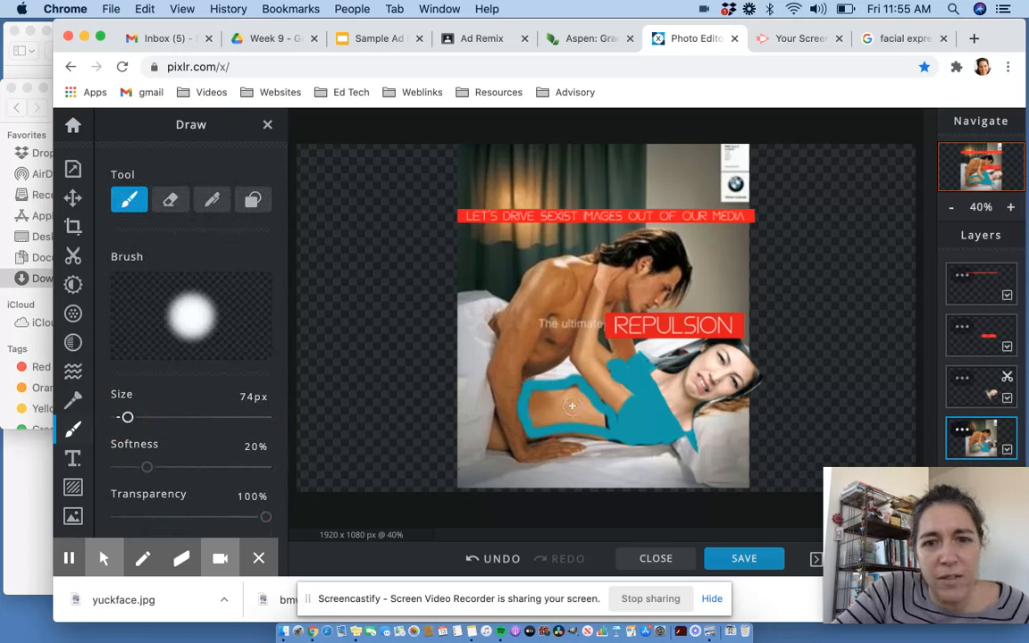
pyautogui.moveTo(127, 420); pyautogui.dragTo(134, 418)
pyautogui.moveTo(554, 404)
pyautogui.mouseDown()
pyautogui.moveTo(535, 394)
pyautogui.moveTo(539, 423)
pyautogui.moveTo(594, 424)
pyautogui.moveTo(565, 393)
pyautogui.moveTo(620, 431)
pyautogui.moveTo(539, 424)
pyautogui.moveTo(491, 379)
pyautogui.mouseUp()
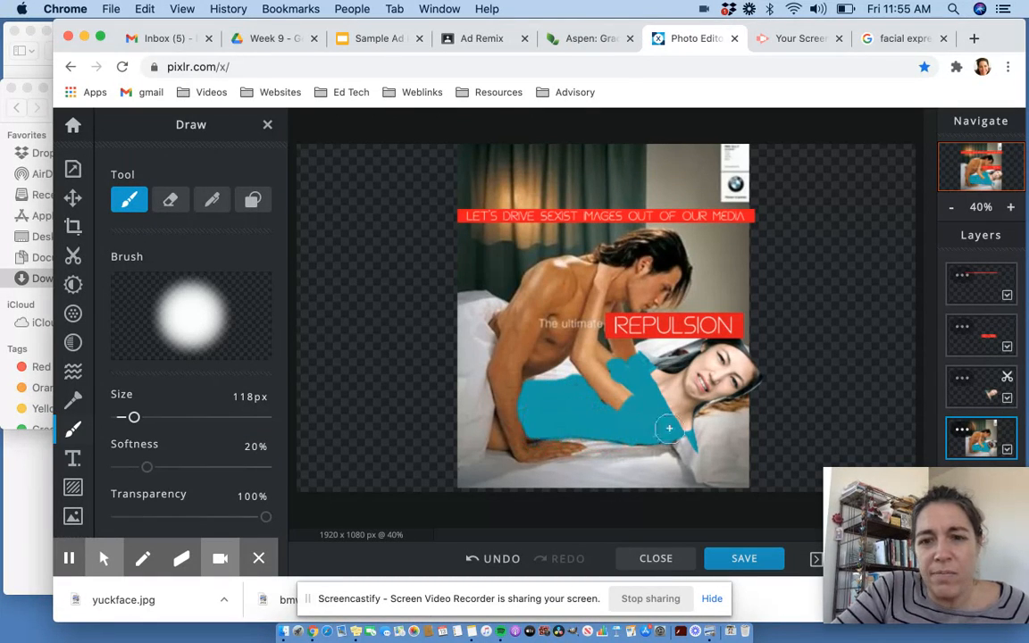
pyautogui.moveTo(671, 431)
pyautogui.mouseDown()
pyautogui.moveTo(686, 444)
pyautogui.moveTo(663, 430)
pyautogui.moveTo(615, 427)
pyautogui.mouseUp()
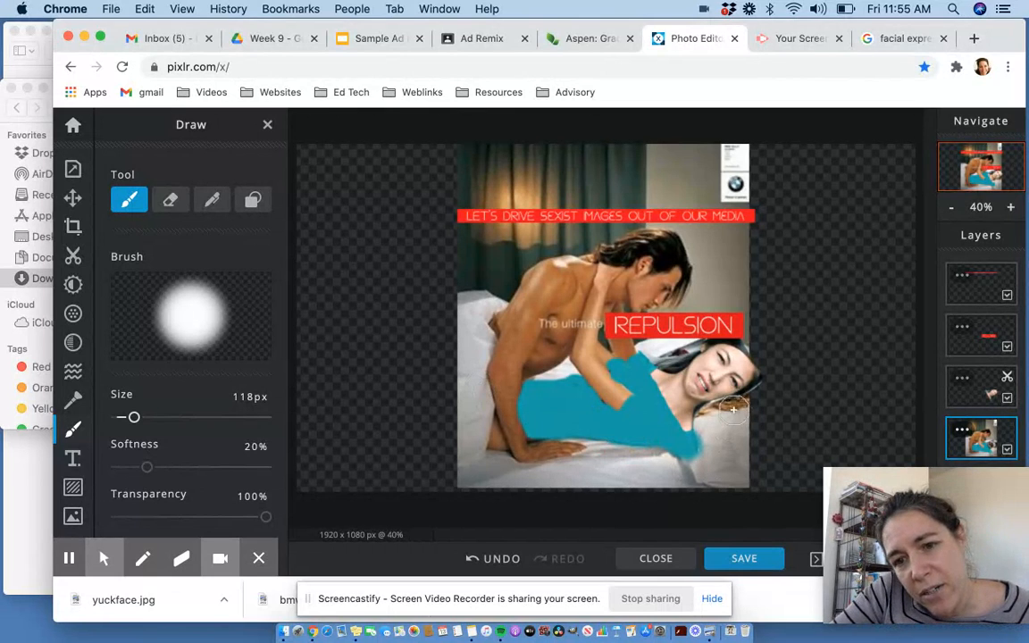
# - Sample the light grey sheet colour, set the brush to 64 px and paint over the teal edge near the face
pyautogui.scroll(-5, 161, 437)
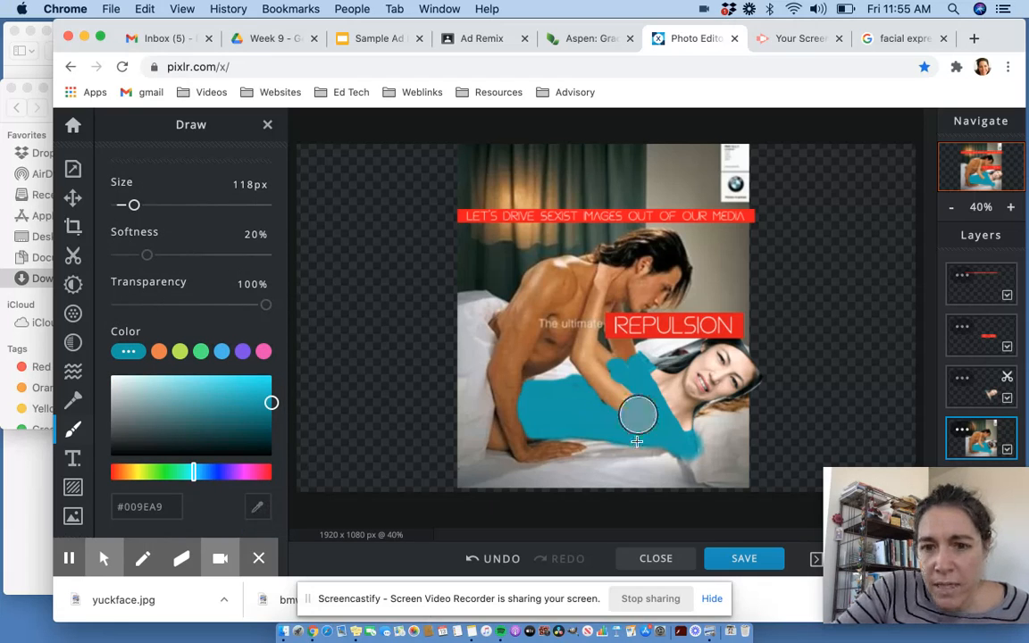
pyautogui.click(721, 429)
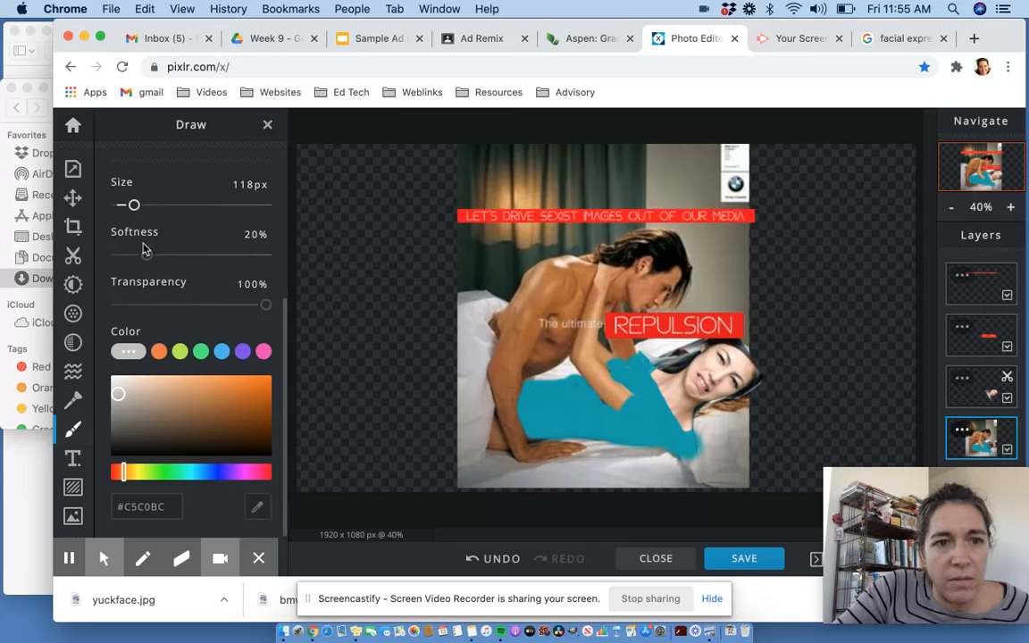
pyautogui.moveTo(134, 207); pyautogui.dragTo(128, 209)
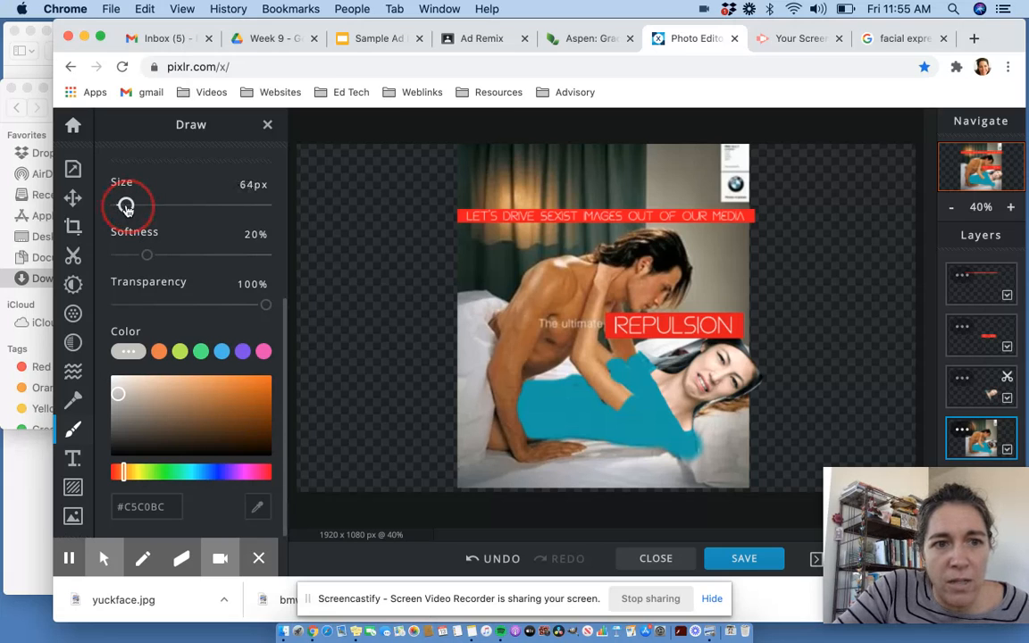
pyautogui.moveTo(714, 409)
pyautogui.mouseDown()
pyautogui.moveTo(744, 403)
pyautogui.moveTo(701, 418)
pyautogui.moveTo(744, 409)
pyautogui.moveTo(757, 383)
pyautogui.moveTo(750, 350)
pyautogui.moveTo(702, 342)
pyautogui.moveTo(640, 358)
pyautogui.mouseUp()
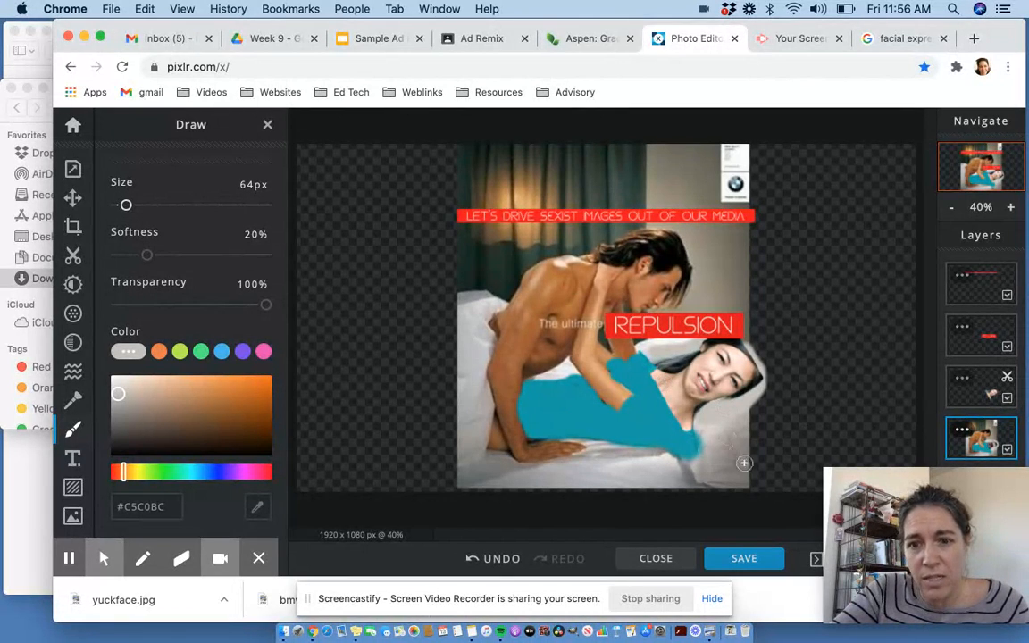
# - Save the image as a PNG with the prefilled demo file name and download it
pyautogui.click(745, 560)
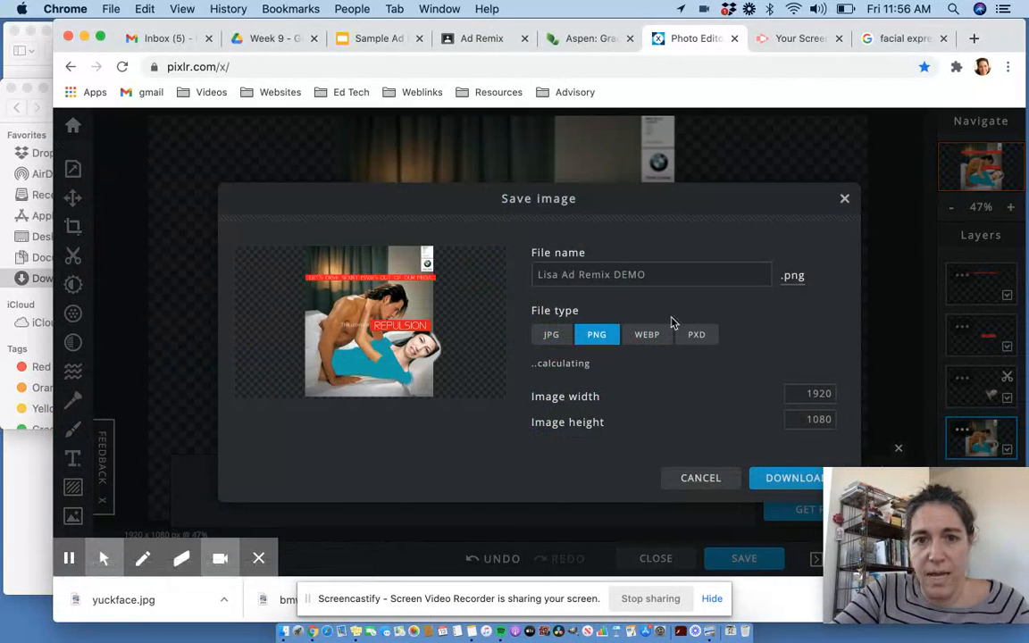
pyautogui.click(613, 282)
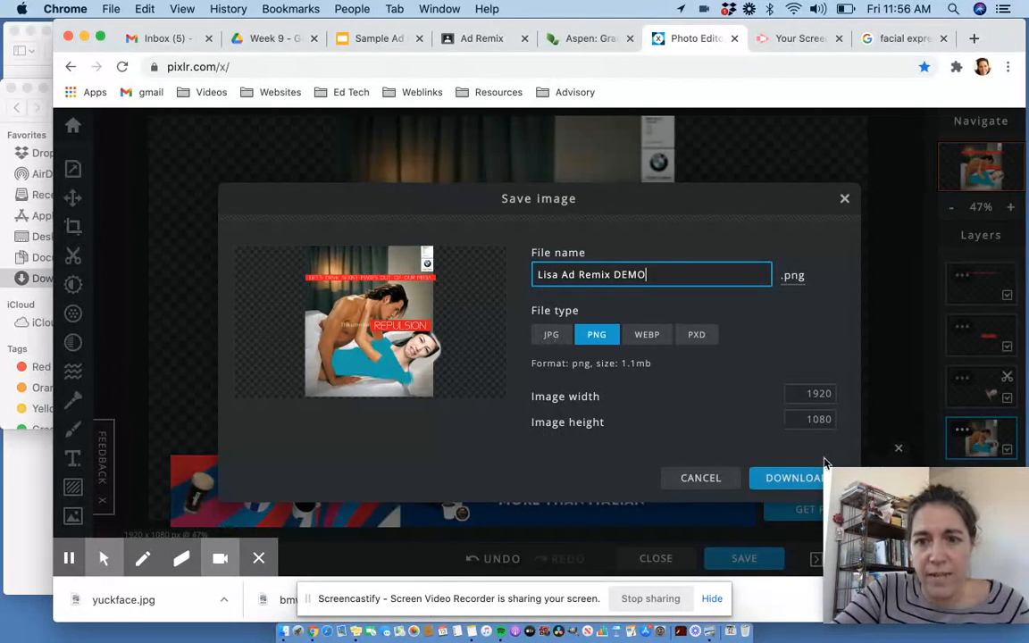
pyautogui.click(783, 479)
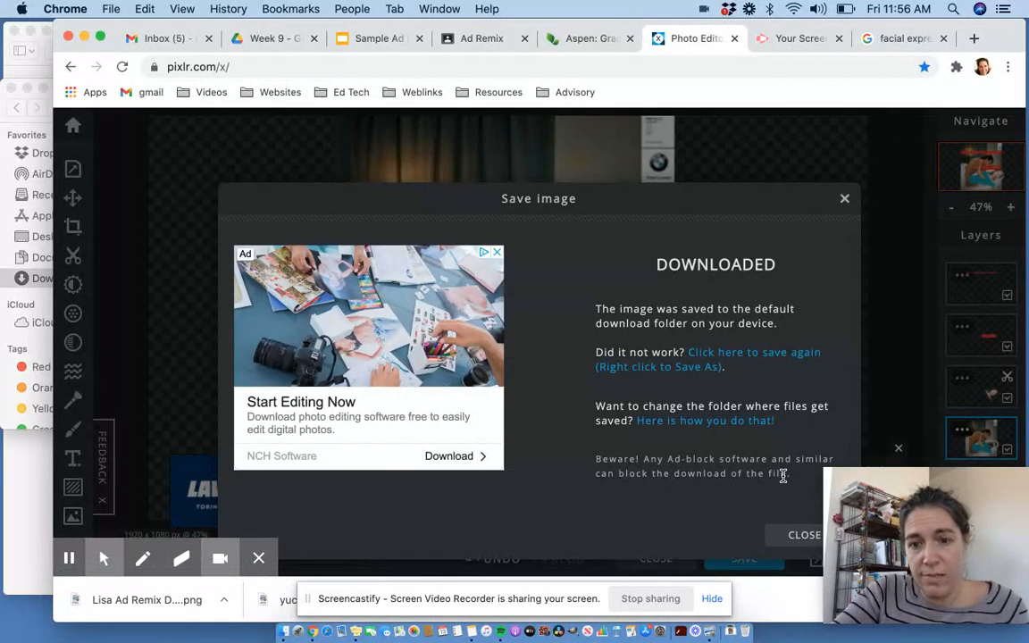
# - Switch to the Classroom tab and open the Ad Remix assignment in the MMA Per 8 class's classwork
pyautogui.click(467, 37)
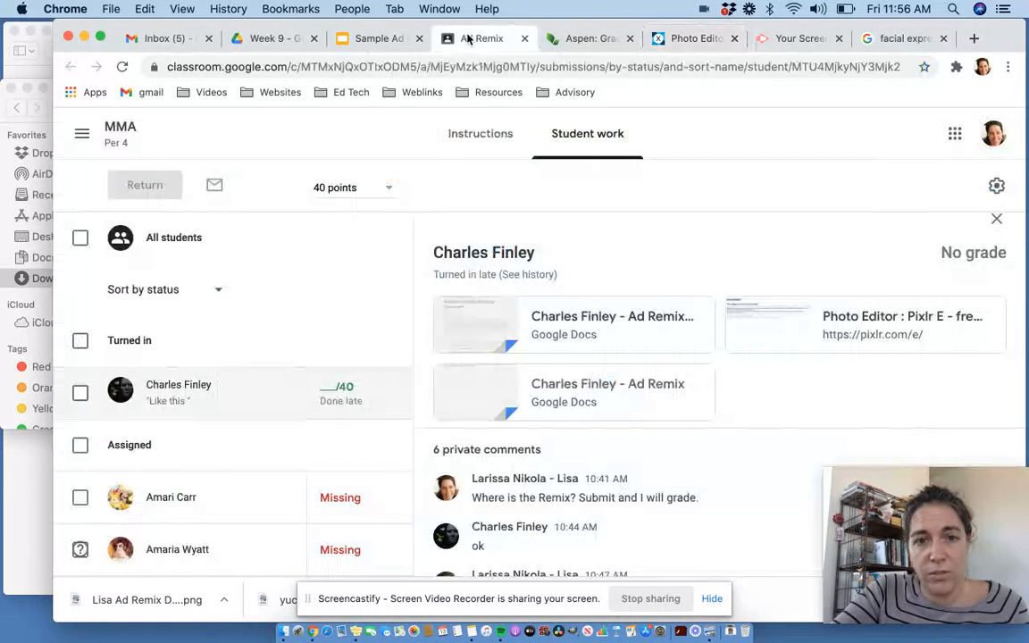
pyautogui.click(82, 133)
pyautogui.click(118, 135)
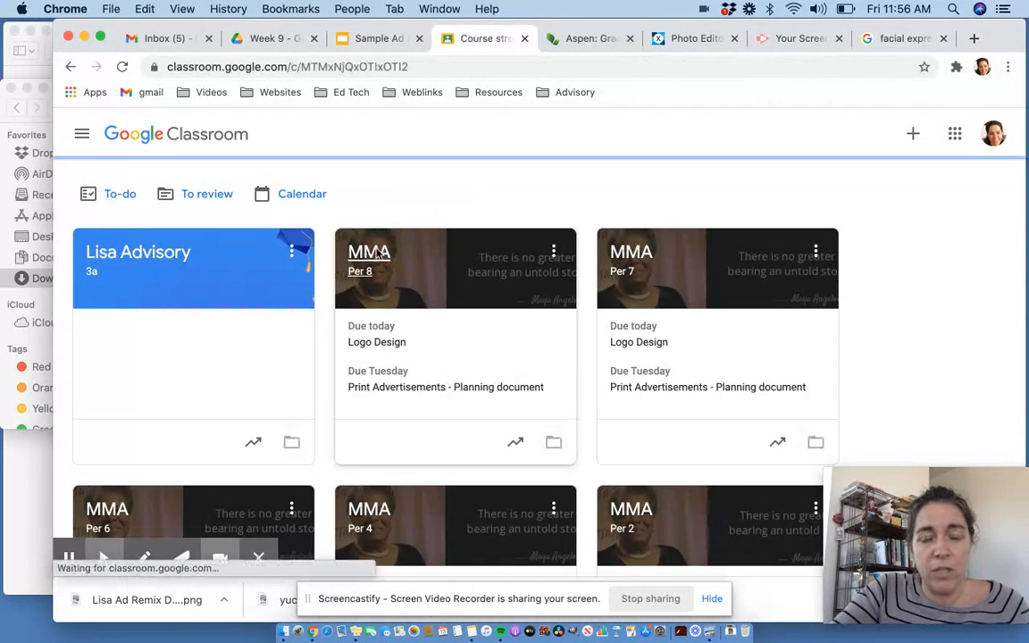
pyautogui.click(368, 252)
pyautogui.click(498, 135)
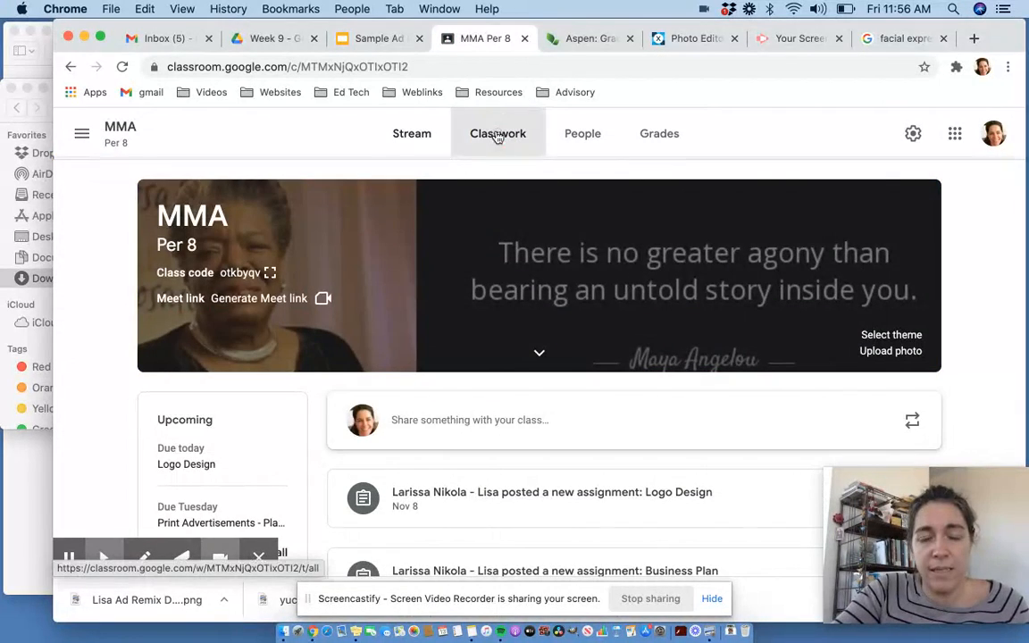
pyautogui.scroll(-2, 564, 319)
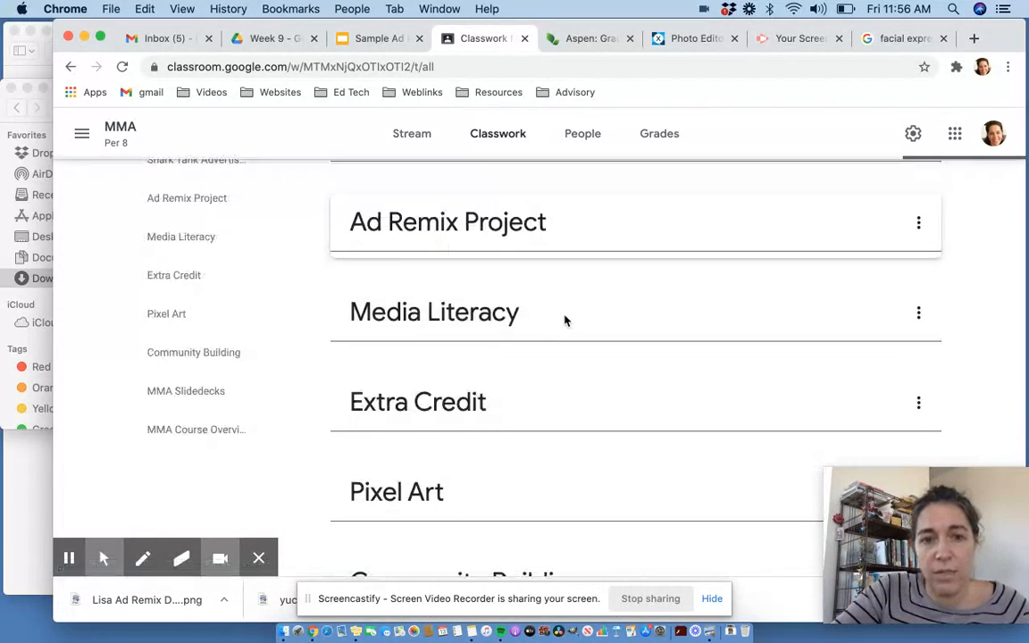
pyautogui.scroll(-4, 465, 320)
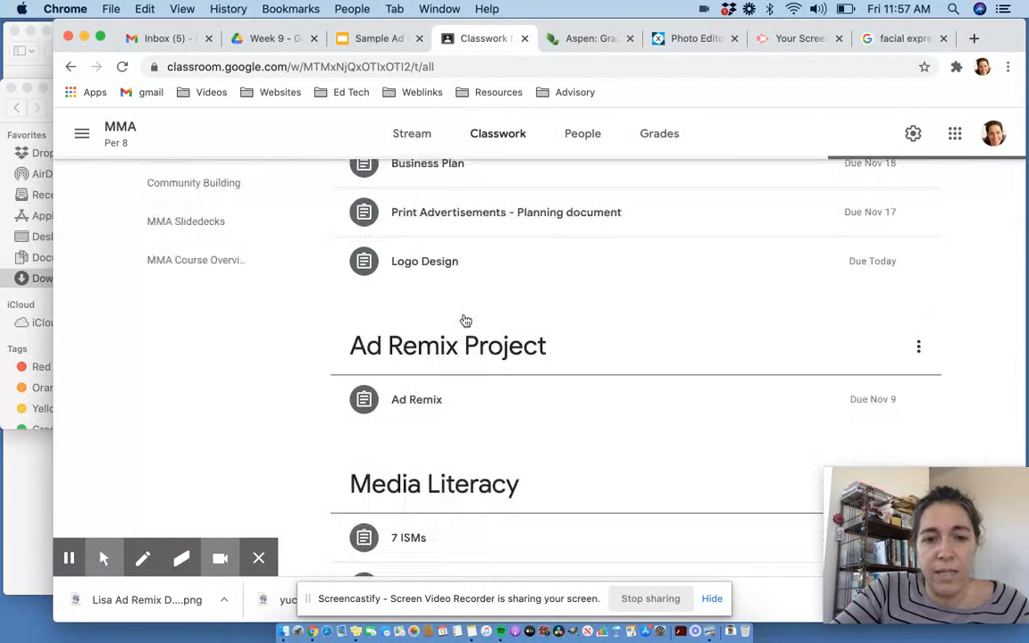
pyautogui.click(423, 400)
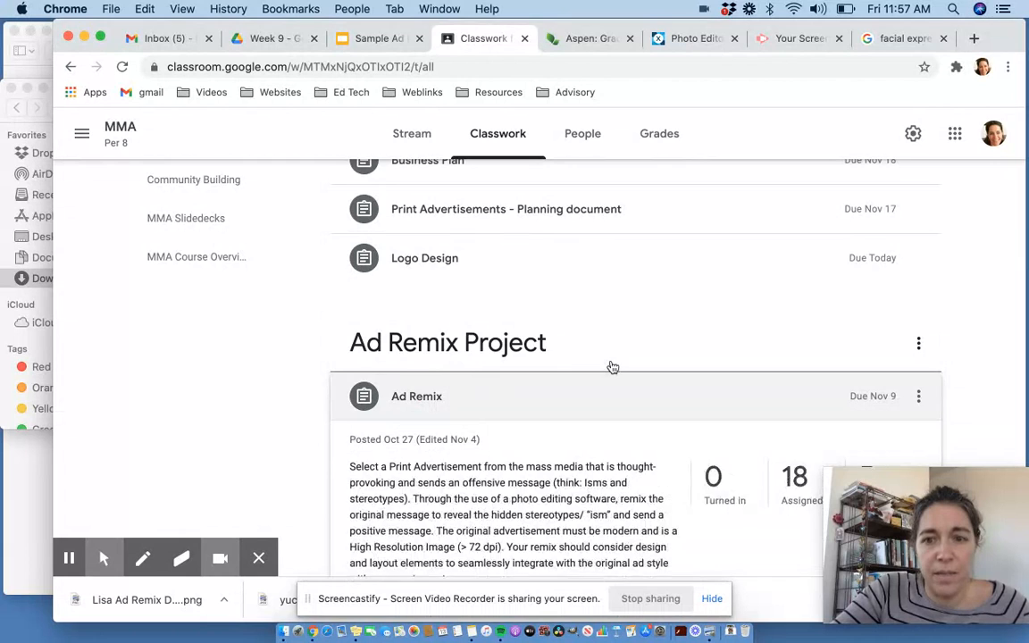
pyautogui.scroll(-3, 611, 364)
pyautogui.scroll(1, 613, 367)
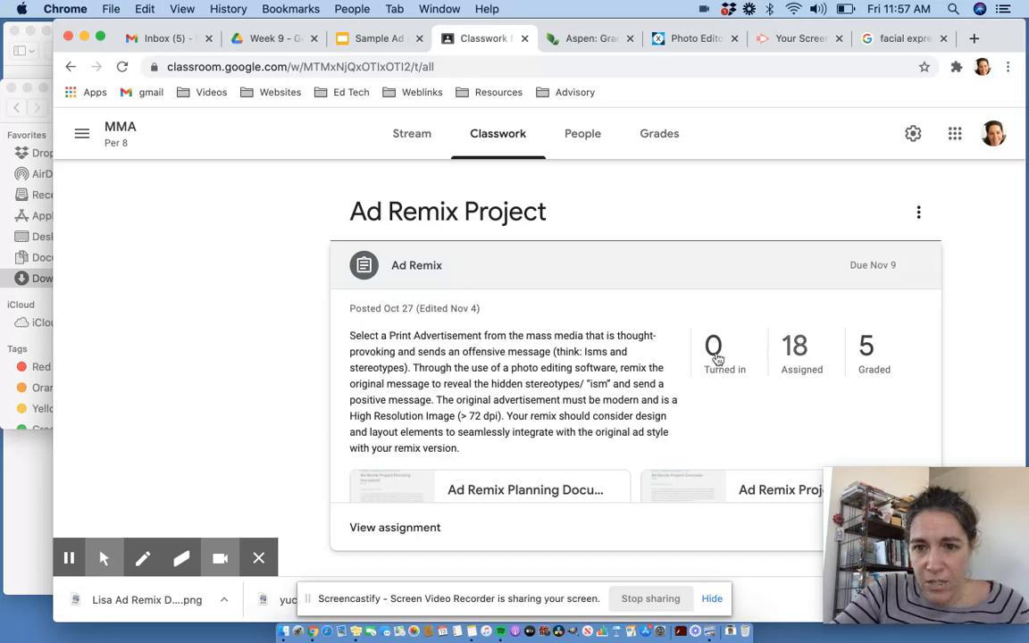
pyautogui.scroll(-2, 730, 388)
pyautogui.scroll(2, 732, 389)
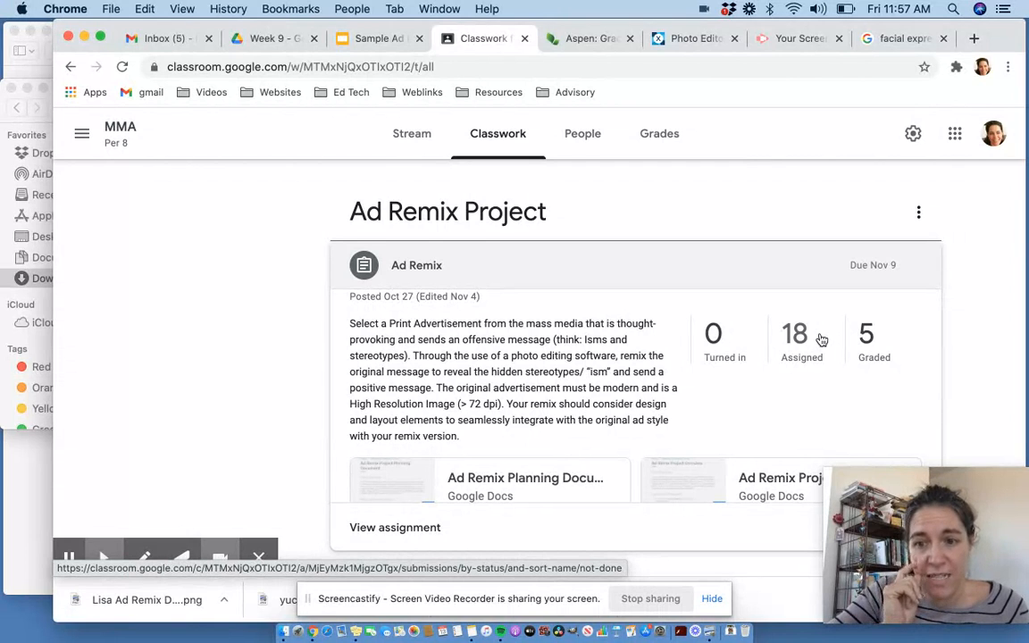
# - Switch to Gmail and attach Lisa Ad Remix DEMO.png from Downloads to a new message
pyautogui.click(153, 39)
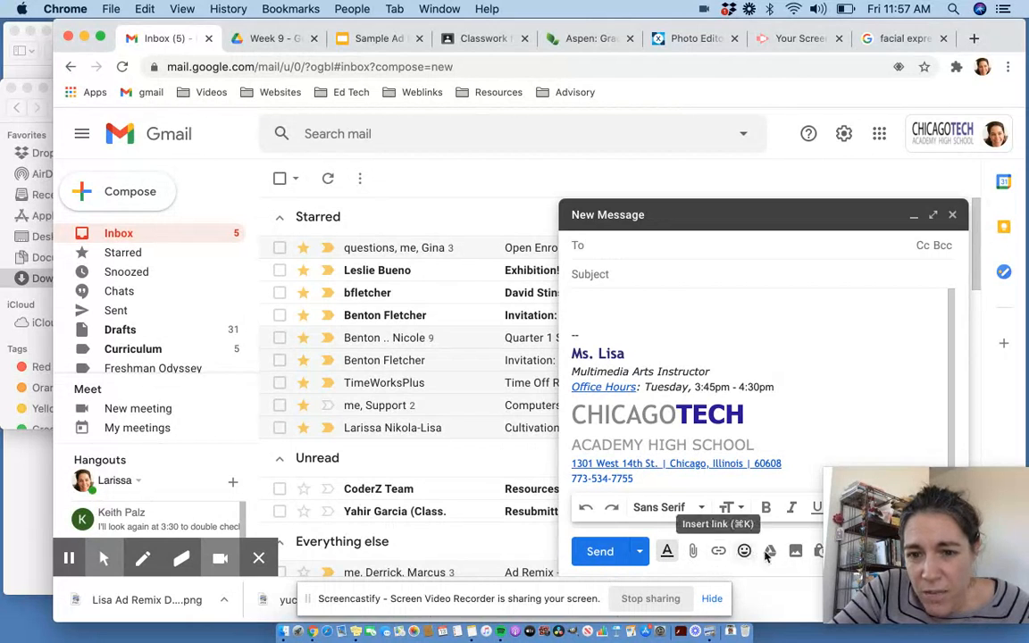
pyautogui.click(695, 554)
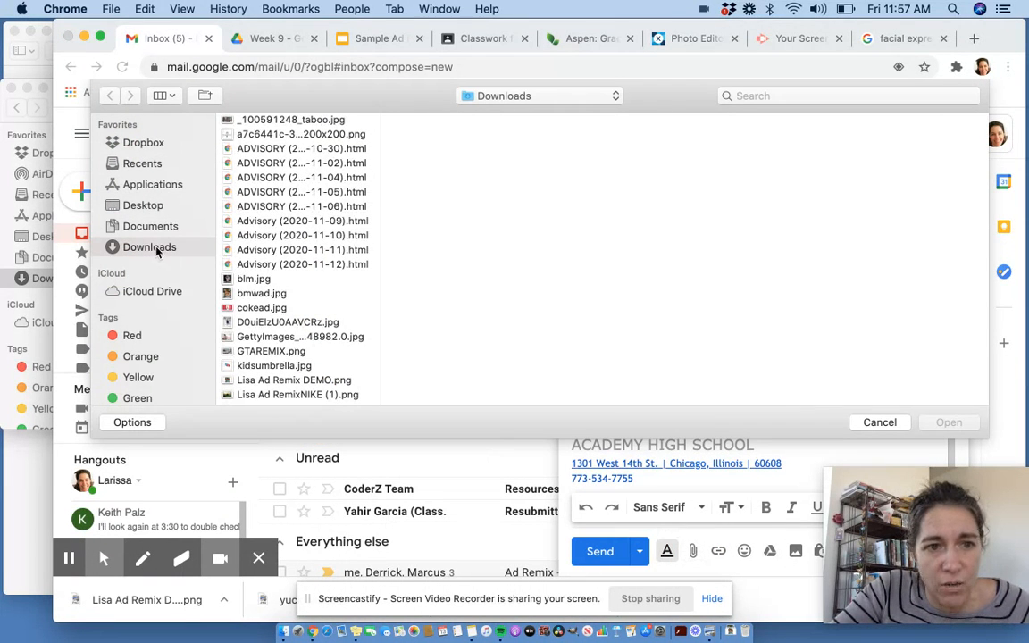
pyautogui.scroll(-2, 275, 290)
pyautogui.scroll(-6, 275, 291)
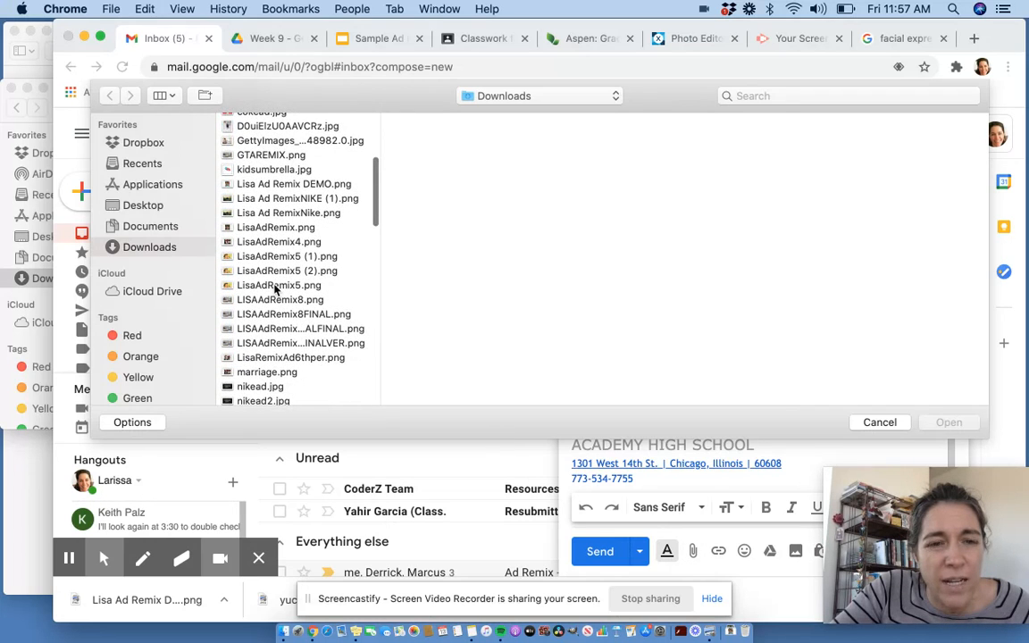
pyautogui.scroll(-5, 275, 290)
pyautogui.scroll(-1, 276, 287)
pyautogui.scroll(6, 275, 287)
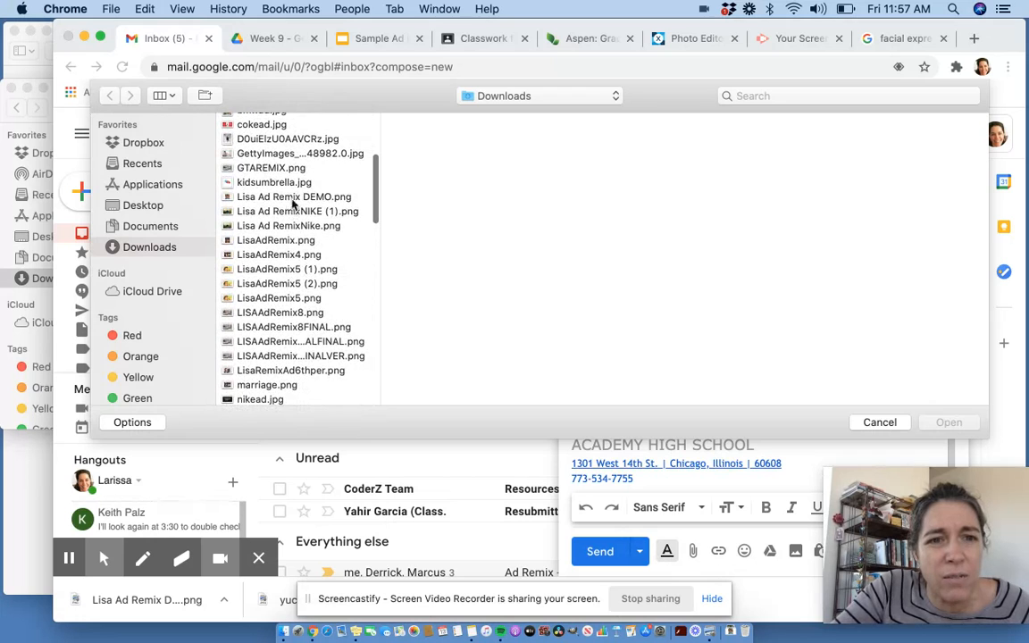
pyautogui.click(293, 198)
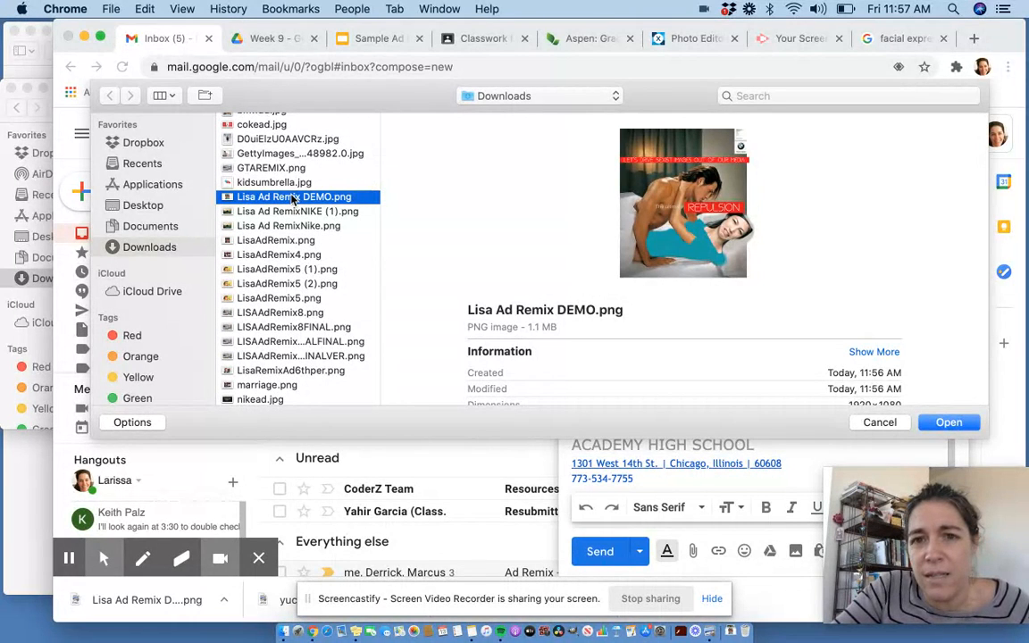
pyautogui.click(959, 425)
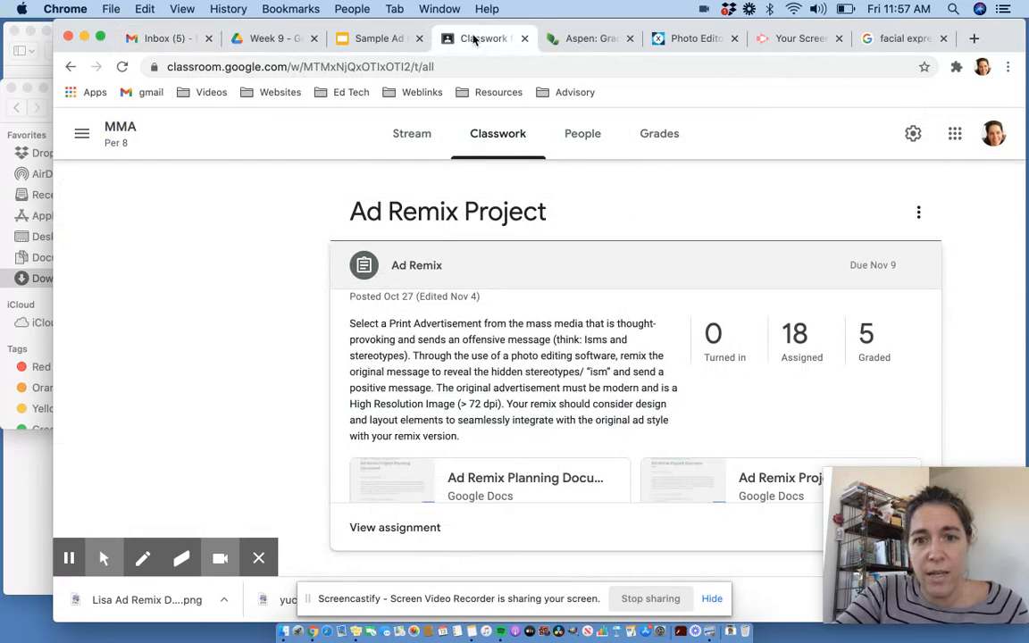
# - Open the Ad Remix Planning Document from the assignment and read through its analysis and remix planning questions
pyautogui.scroll(-2, 479, 398)
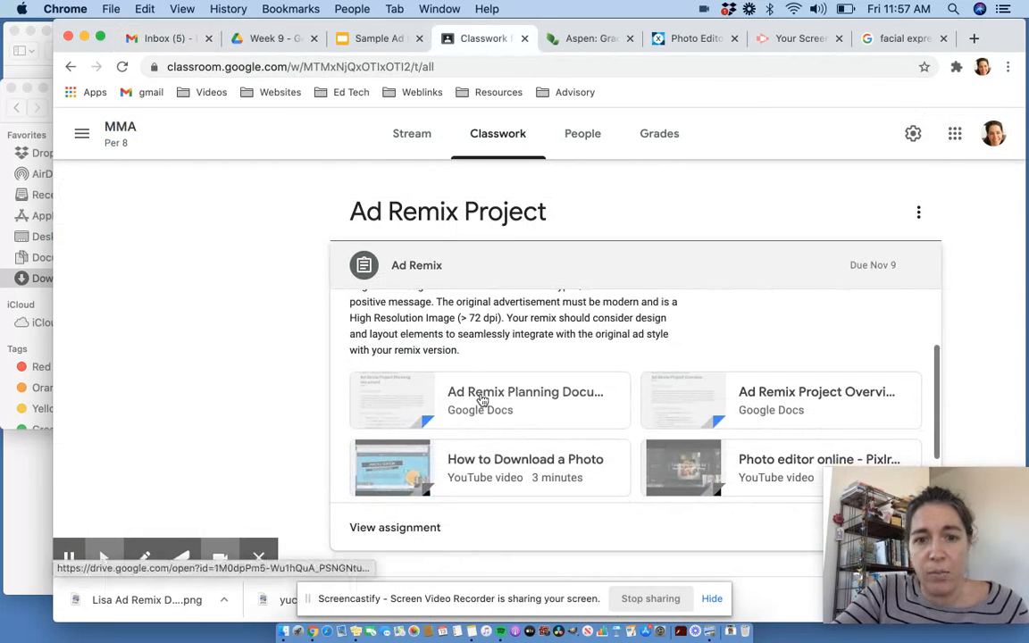
pyautogui.click(481, 400)
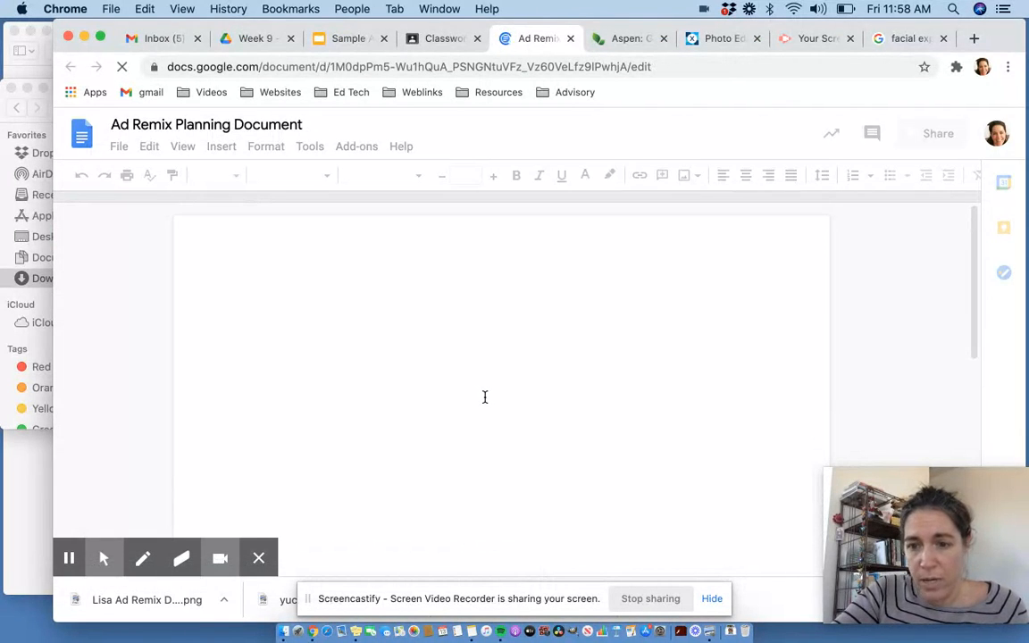
pyautogui.scroll(-2, 485, 396)
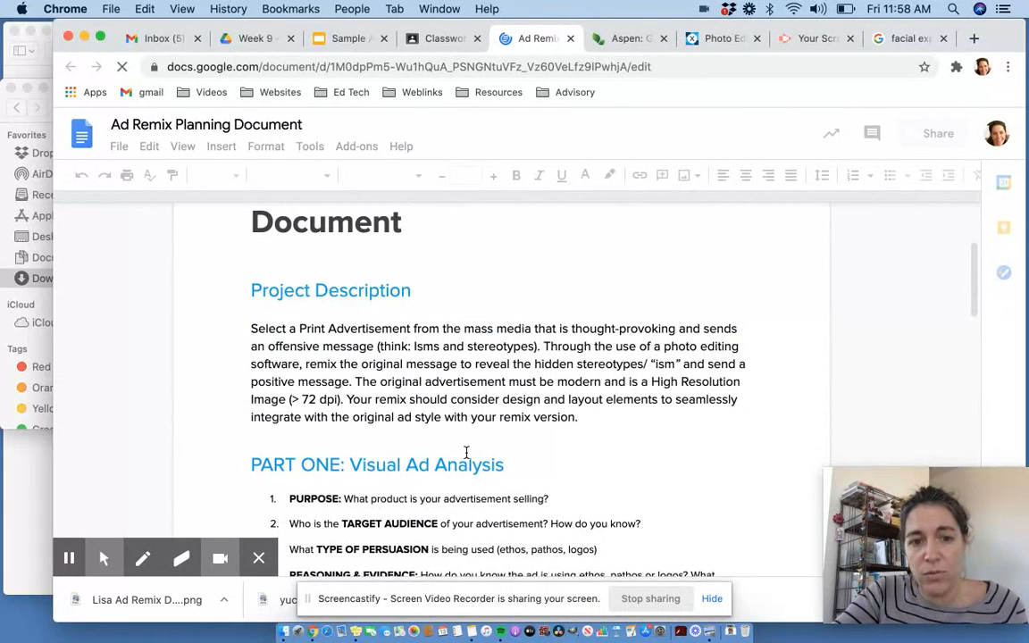
pyautogui.scroll(-4, 465, 453)
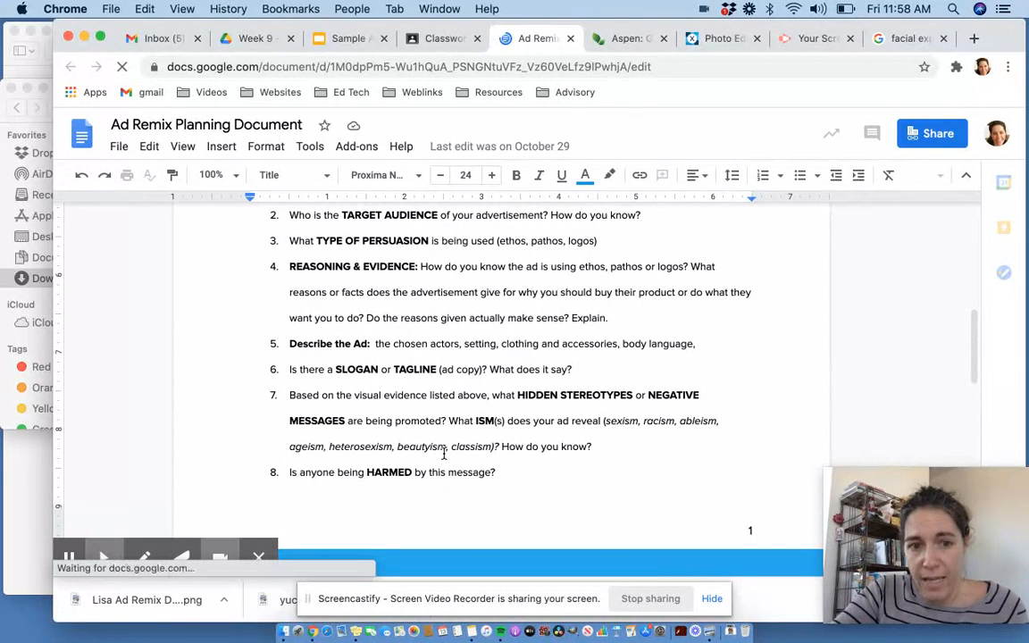
pyautogui.scroll(-3, 444, 453)
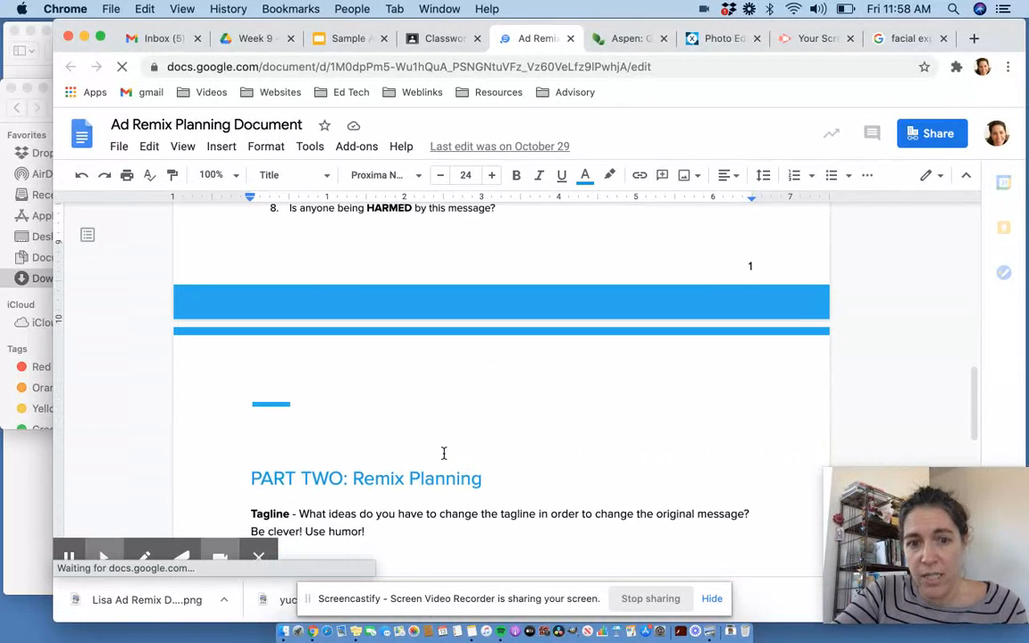
pyautogui.scroll(-2, 429, 473)
pyautogui.scroll(-1, 426, 478)
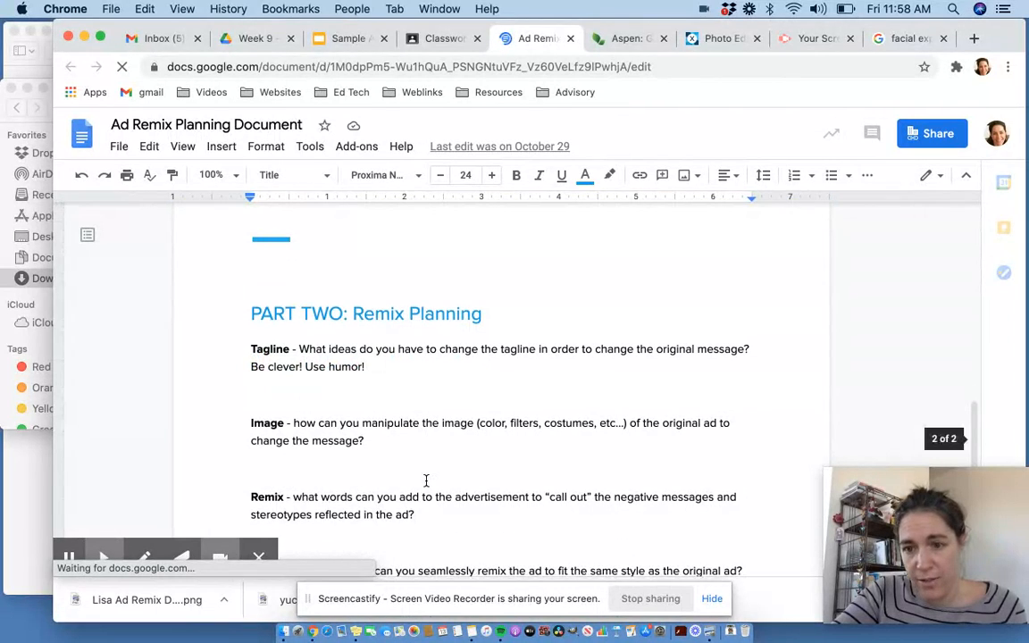
pyautogui.scroll(-1, 426, 480)
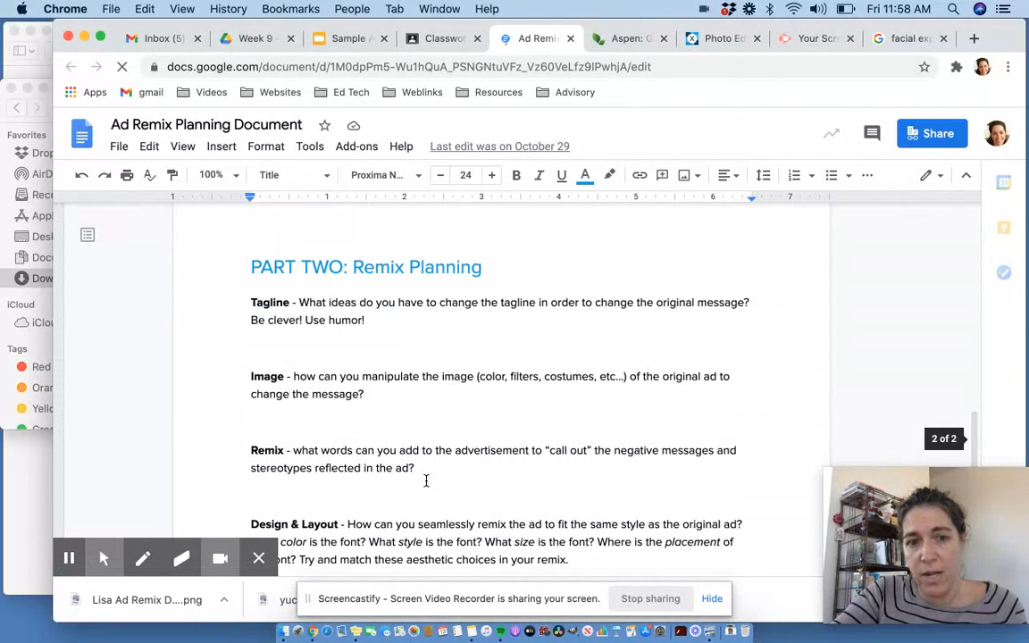
pyautogui.scroll(-1, 426, 481)
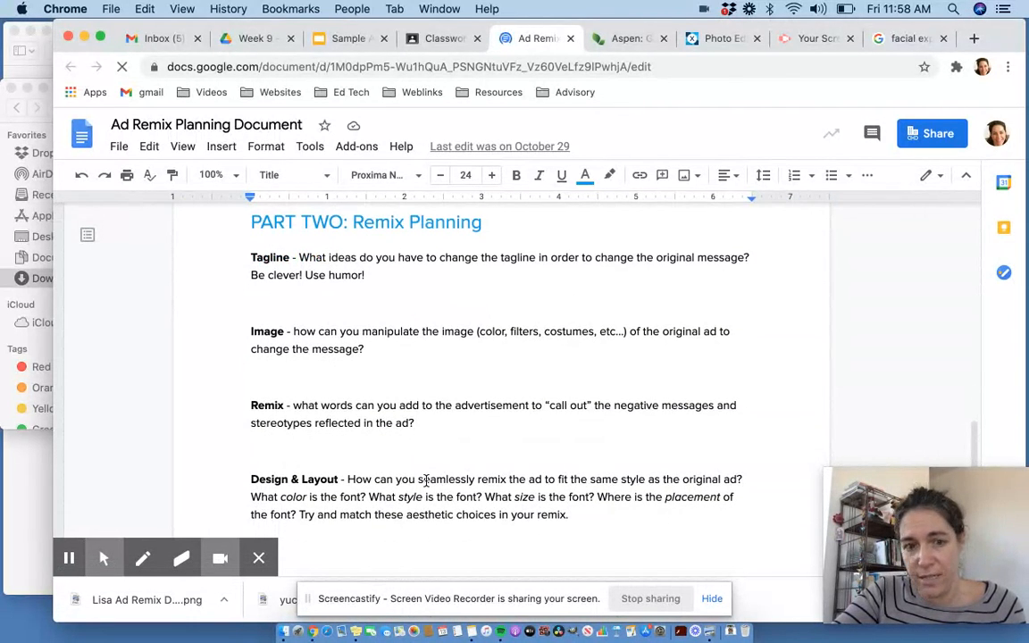
pyautogui.scroll(-1, 426, 480)
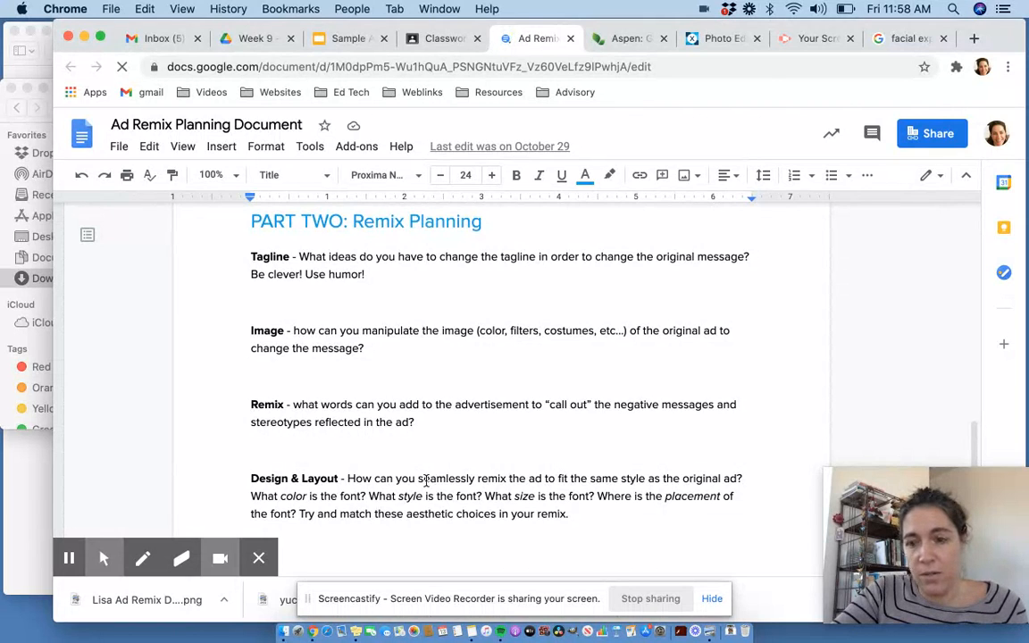